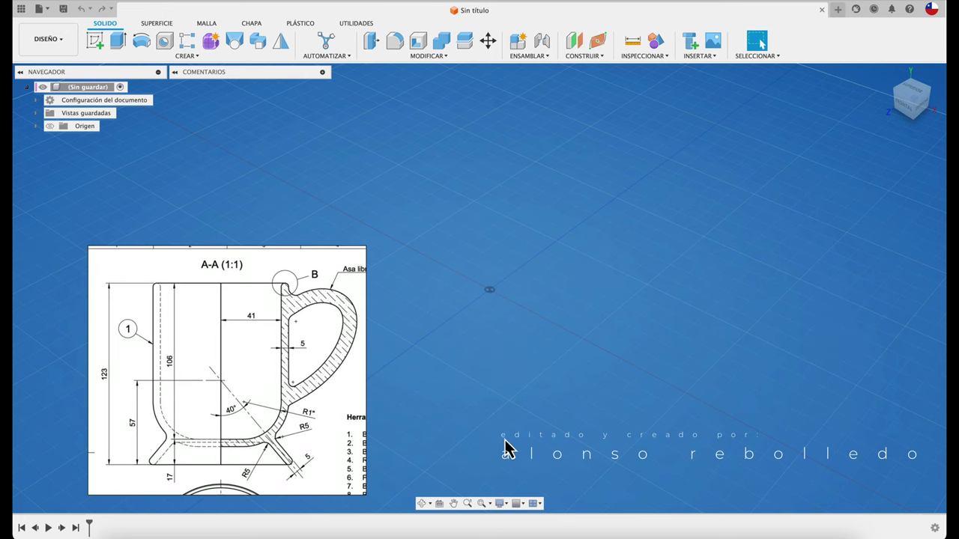
Turn on the Origin folder's visibility in the Browser to show the planes and axes
left_click(50, 126)
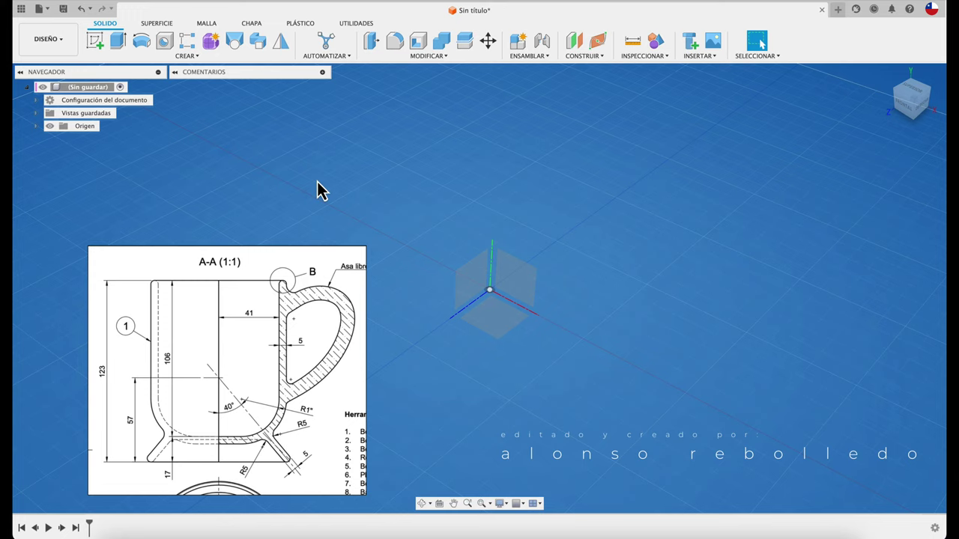
Start a sketch on an origin plane and draw a horizontal line from the origin
left_click(95, 38)
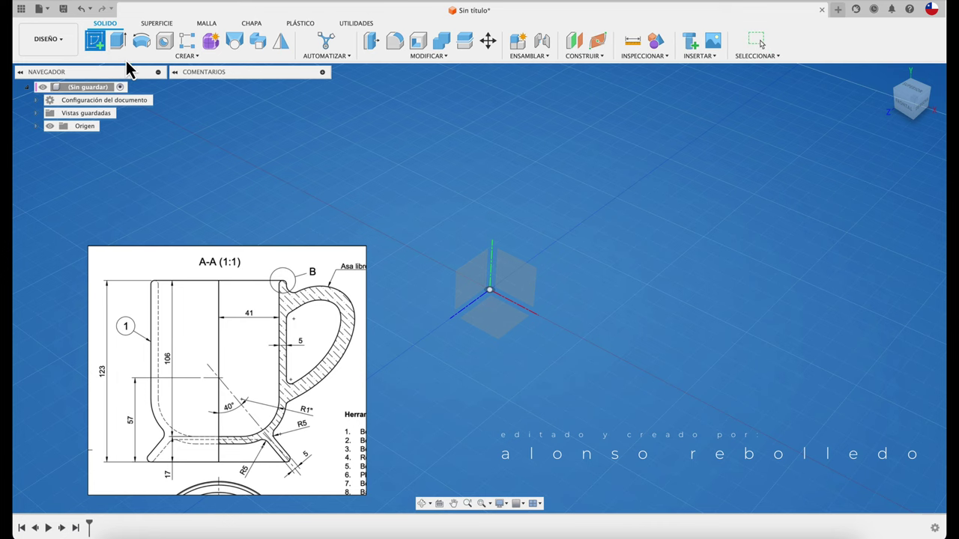
left_click(476, 284)
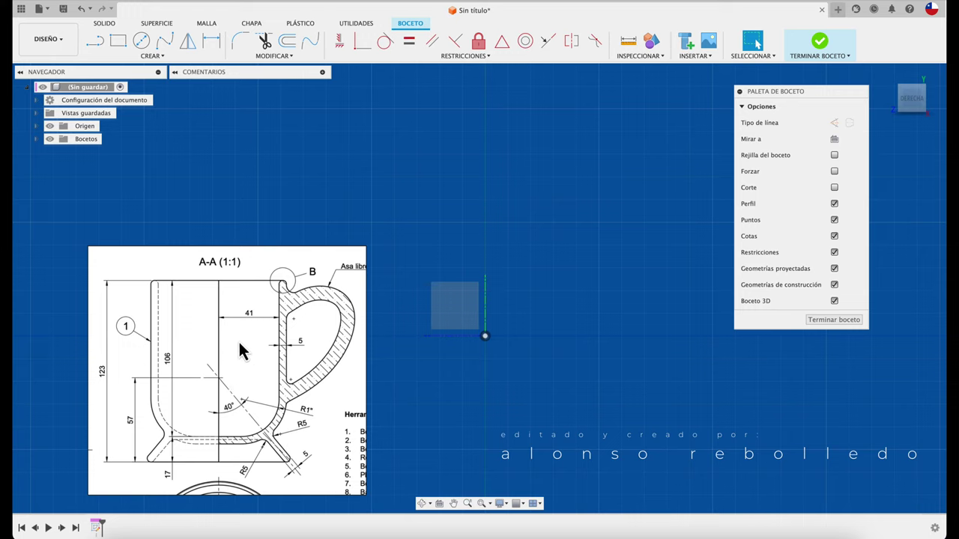
left_click(95, 40)
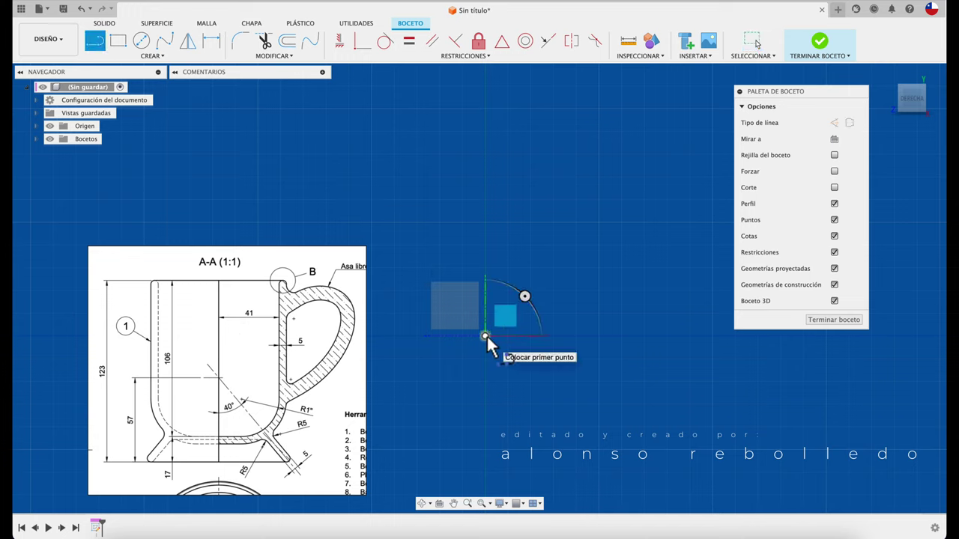
left_click(485, 335)
left_click(636, 337)
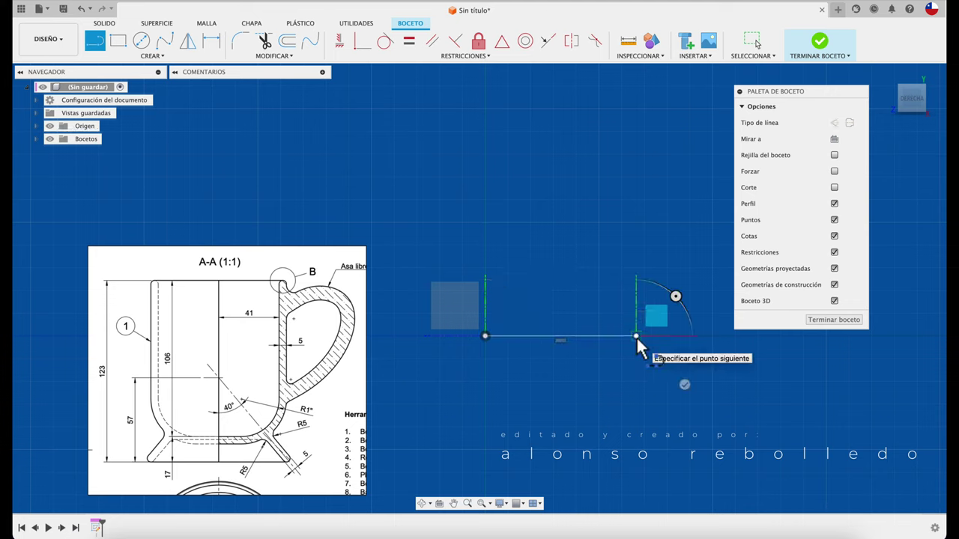
key("Escape")
Dimension the horizontal line to 41 mm
key("d")
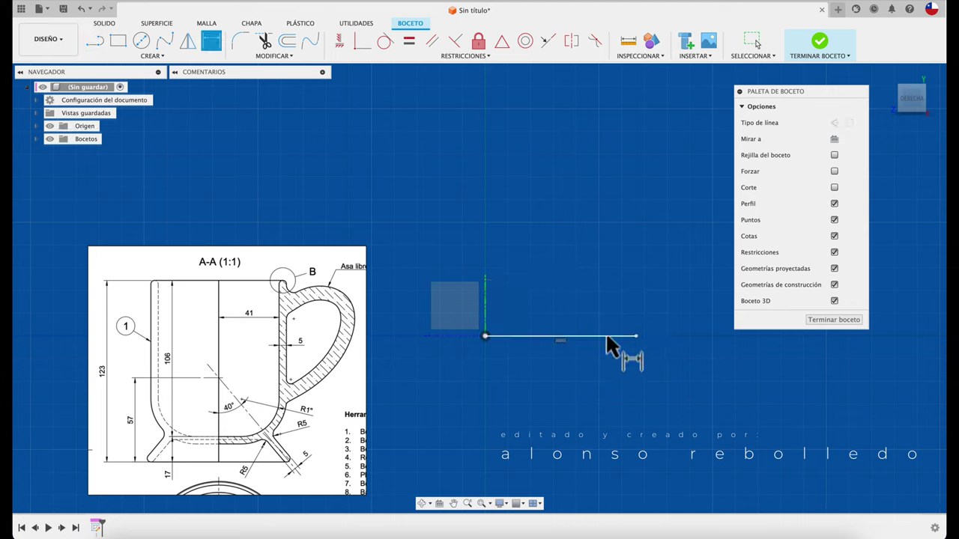
left_click(608, 337)
left_click(569, 401)
type("41")
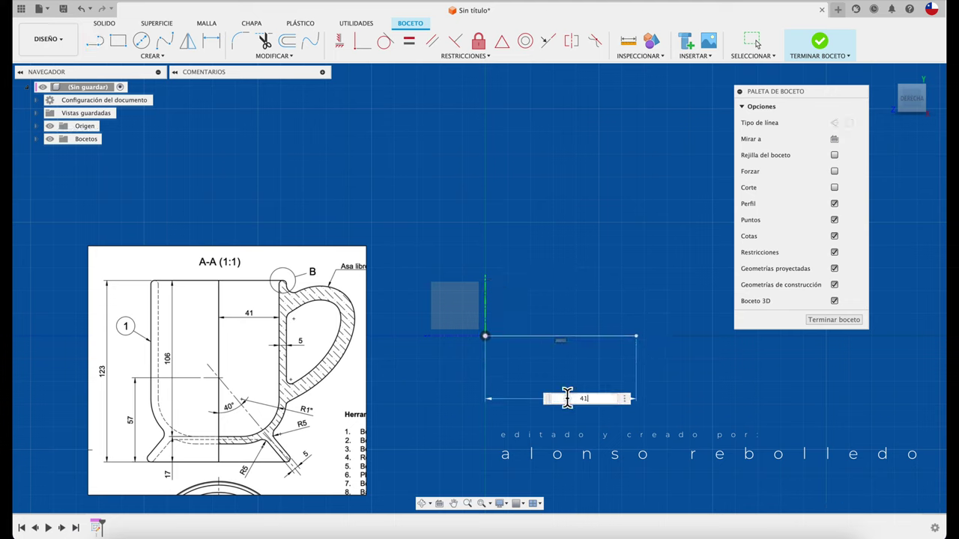
key("Return")
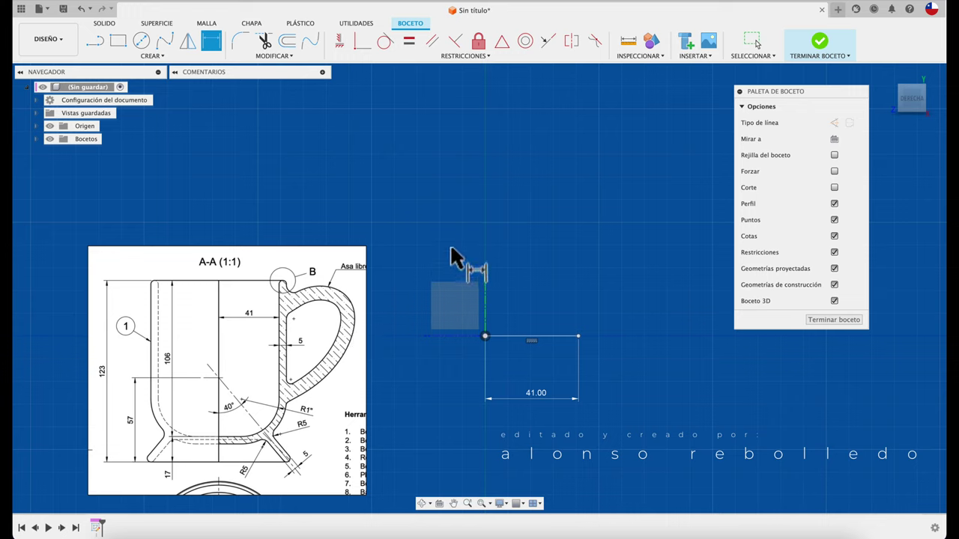
Draw a vertical line up from the 41 mm line's end and dimension it 106 mm
key("l")
left_click_drag(485, 335, 502, 328)
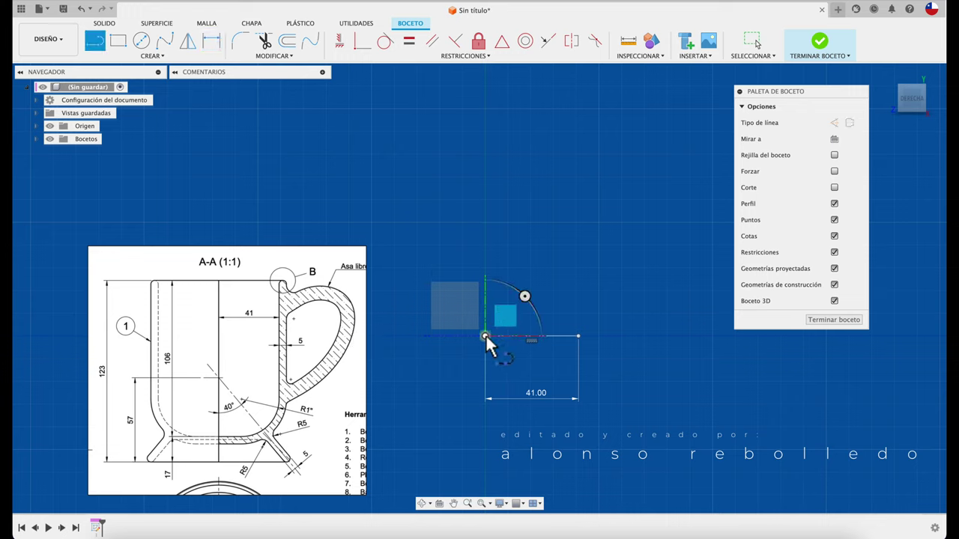
left_click(579, 336)
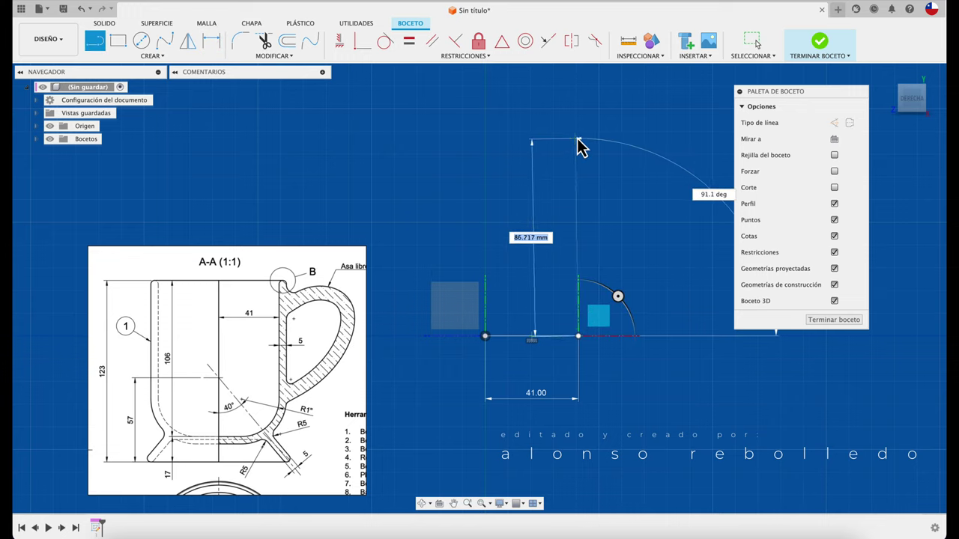
left_click(579, 134)
key("d")
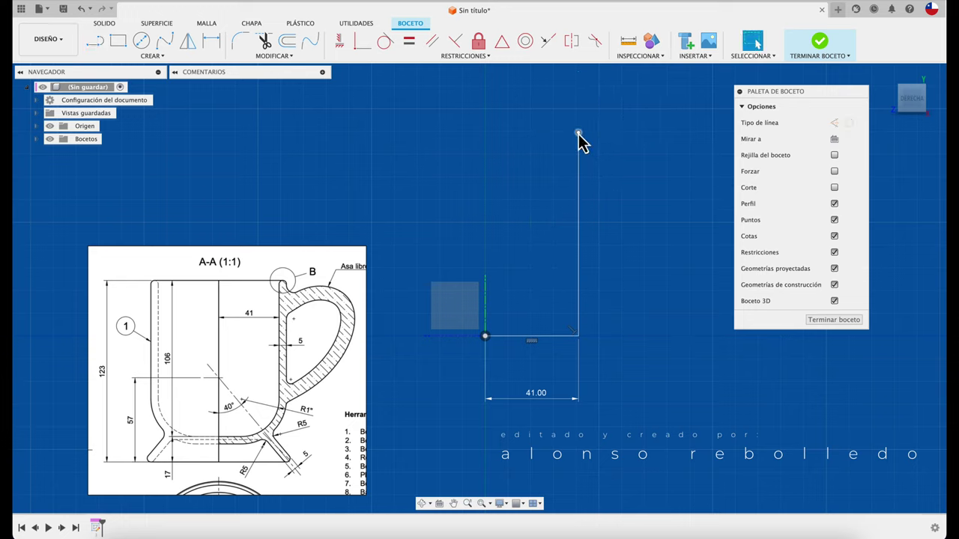
left_click(579, 204)
left_click(620, 233)
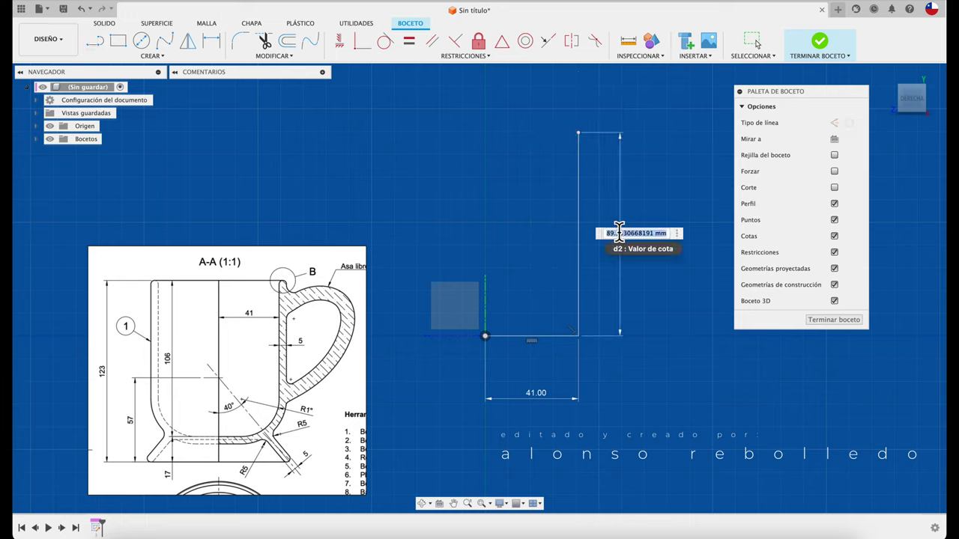
type("106")
key("Return")
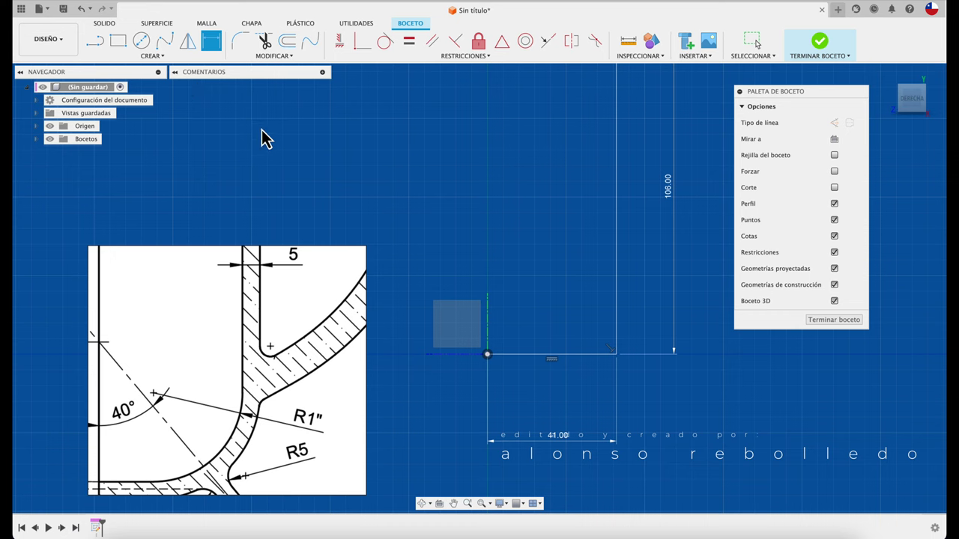
Fillet the corner between the 41 mm and vertical lines with a 1" (R25.40) radius
left_click(240, 43)
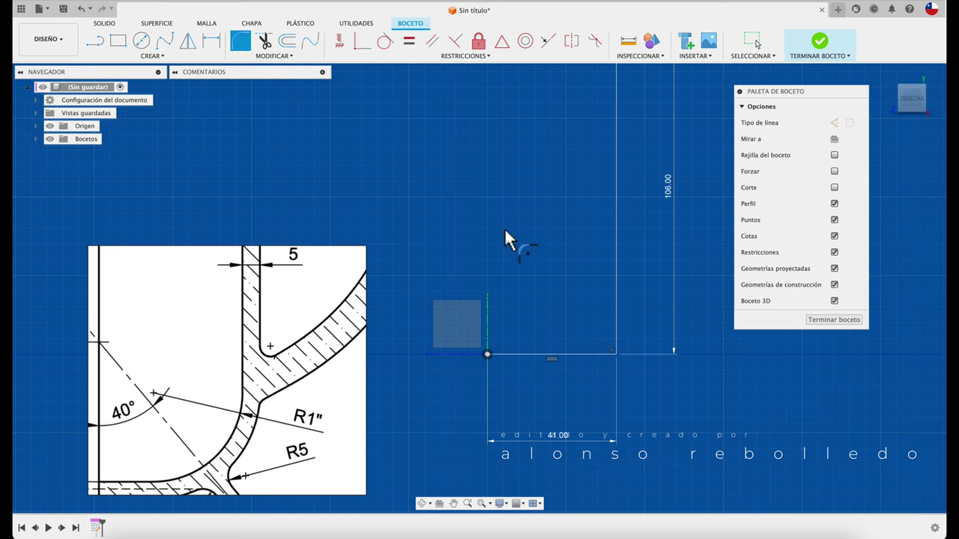
left_click(581, 354)
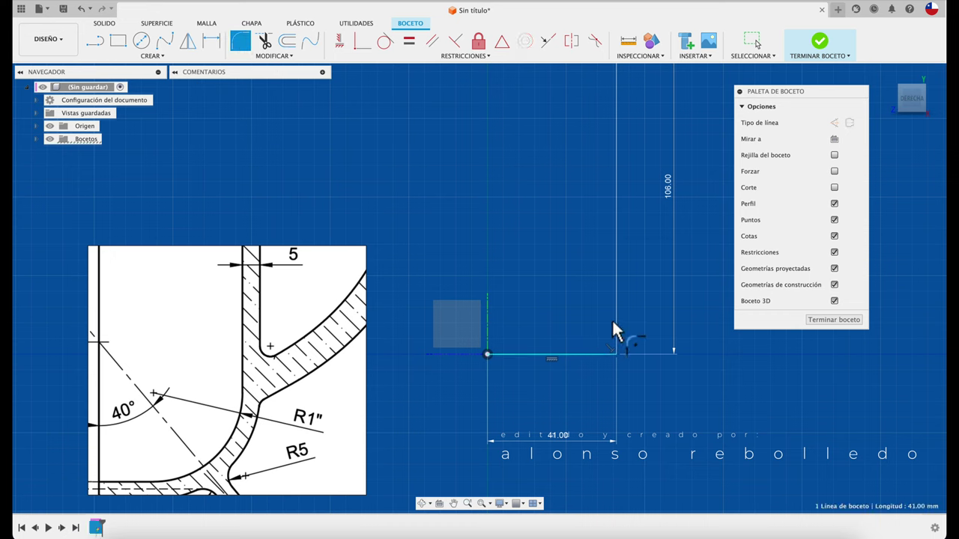
left_click(615, 329)
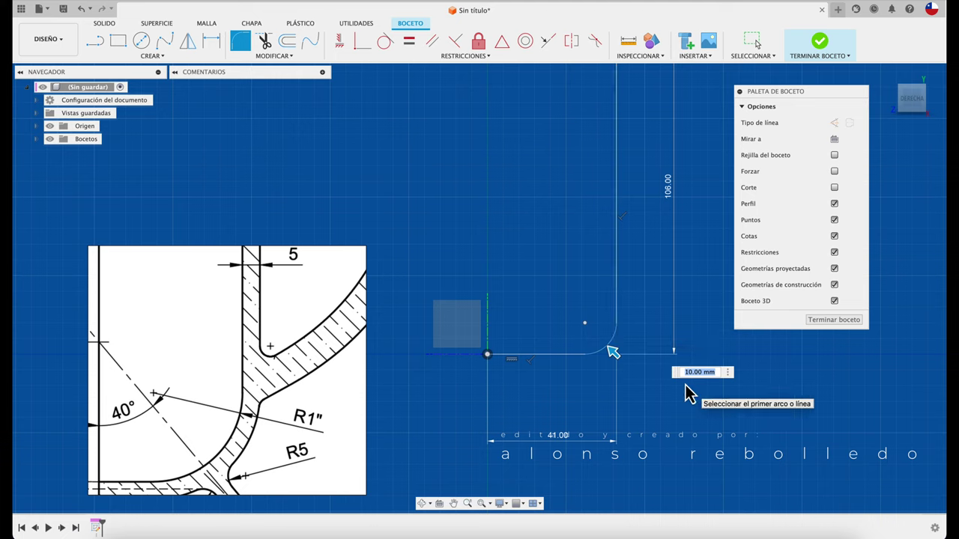
type("1\"")
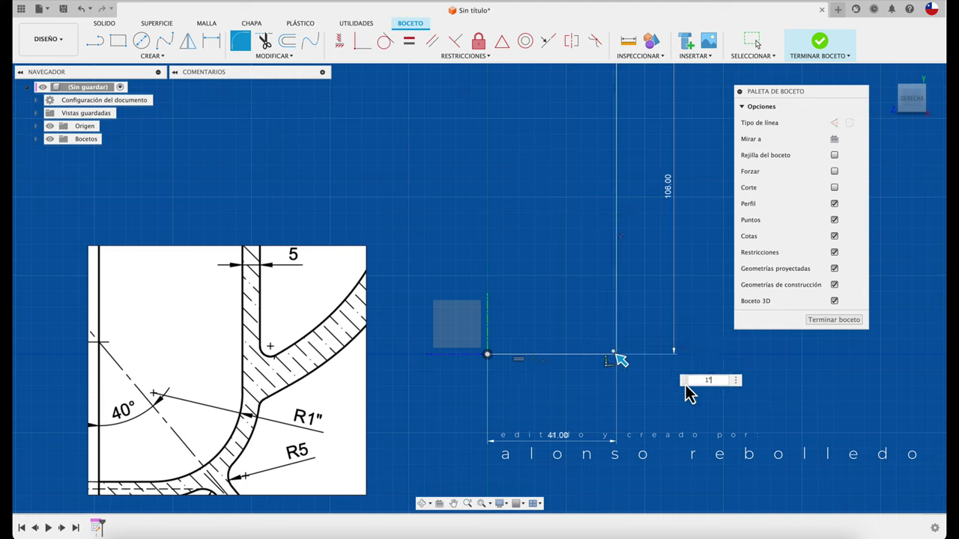
key("Return")
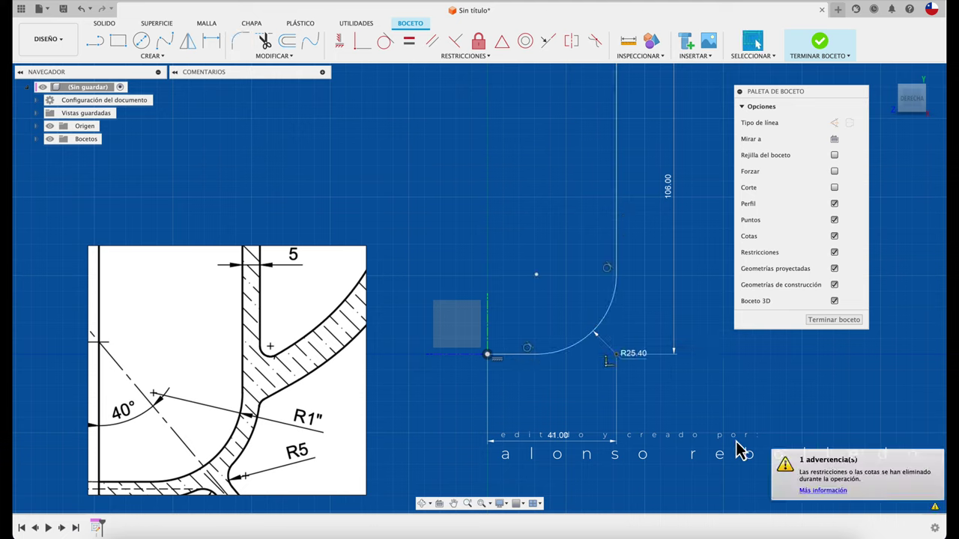
scroll(662, 383, "down", 2)
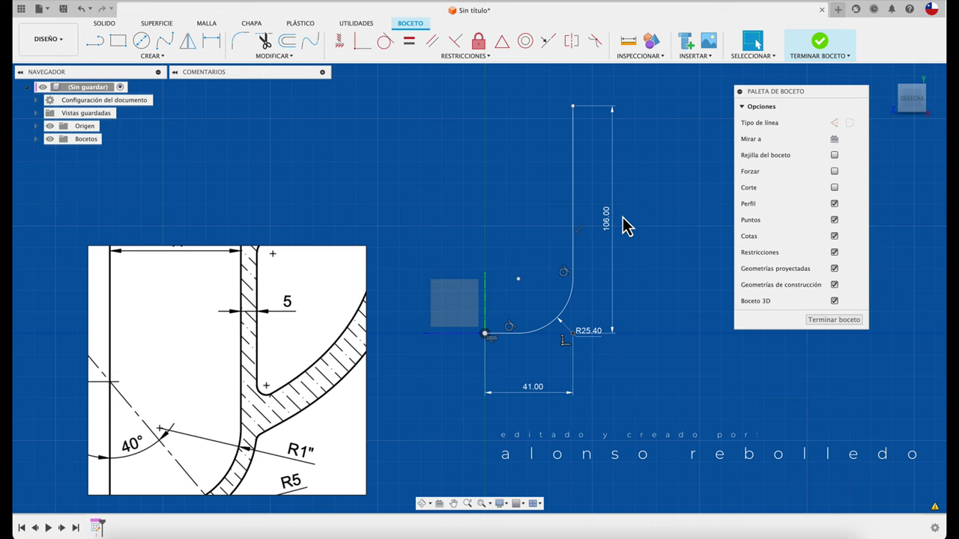
Offset the filleted L-shaped line chain by 5 mm to form the wall
scroll(626, 227, "up", 2)
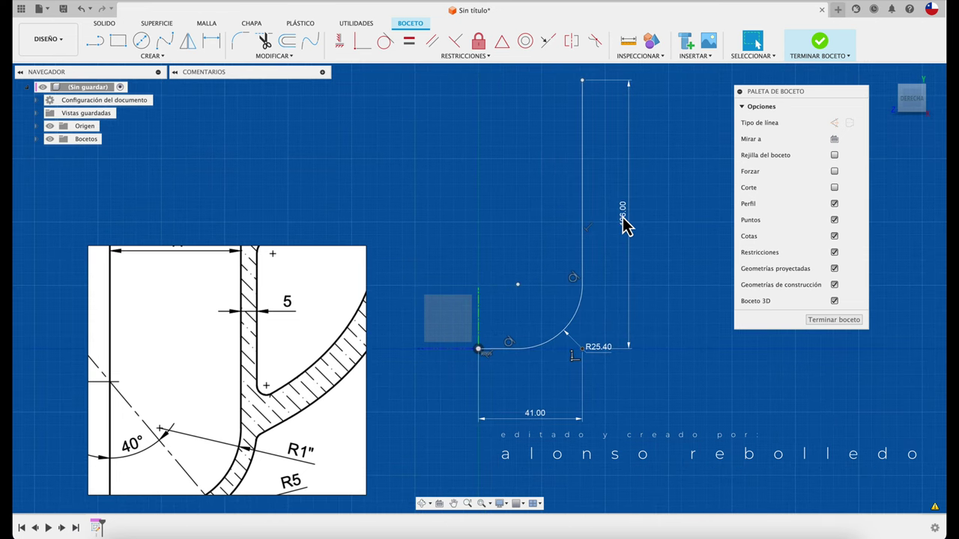
middle_click_drag(627, 227, 805, 174, "shift")
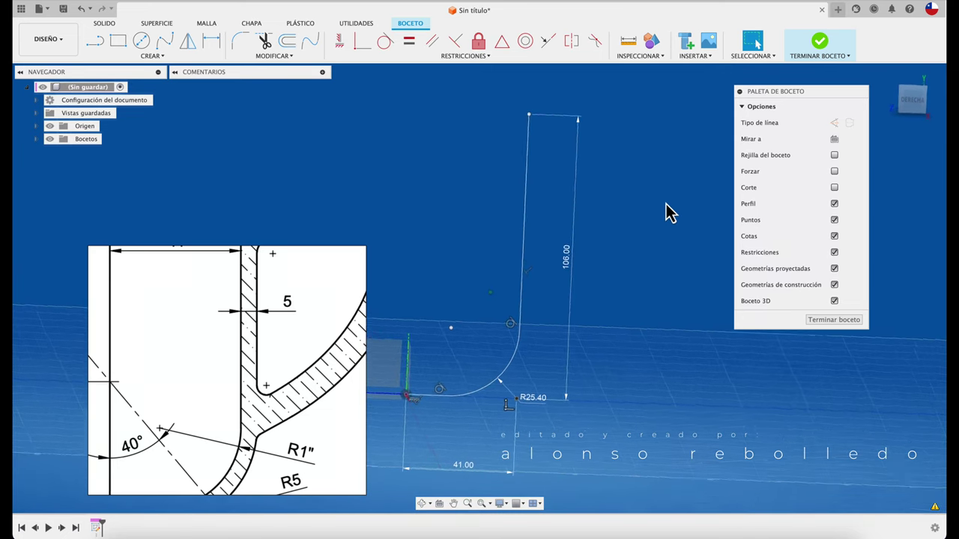
left_click(913, 101)
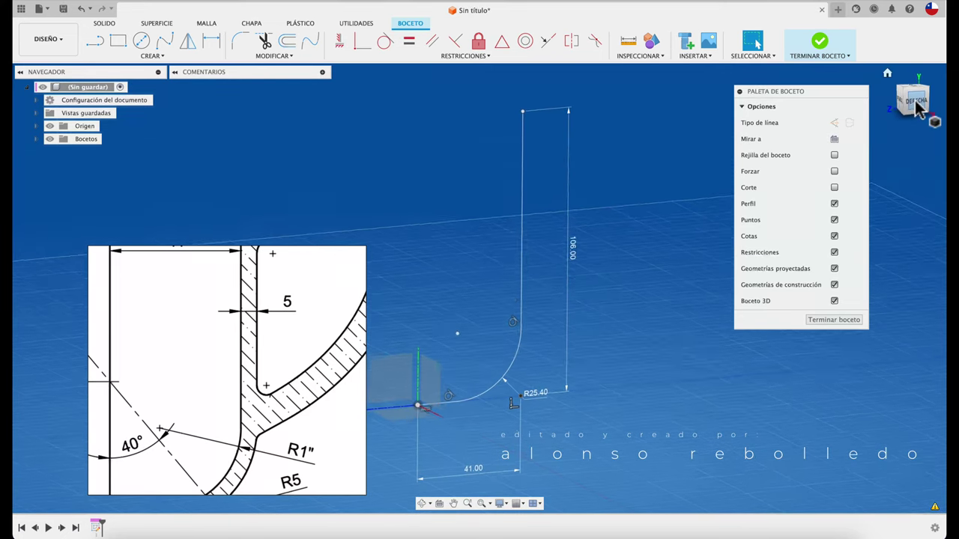
left_click(289, 45)
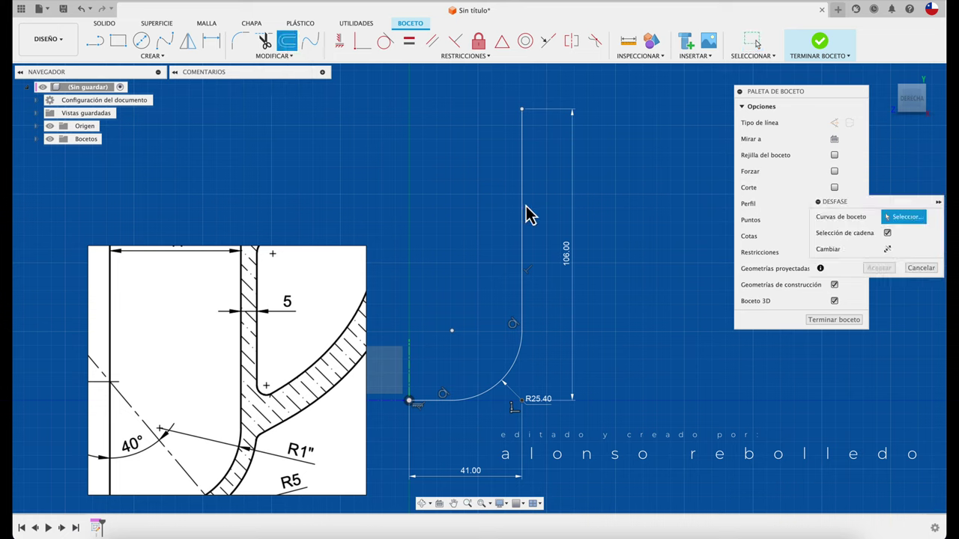
left_click(522, 216)
left_click_drag(524, 207, 544, 215)
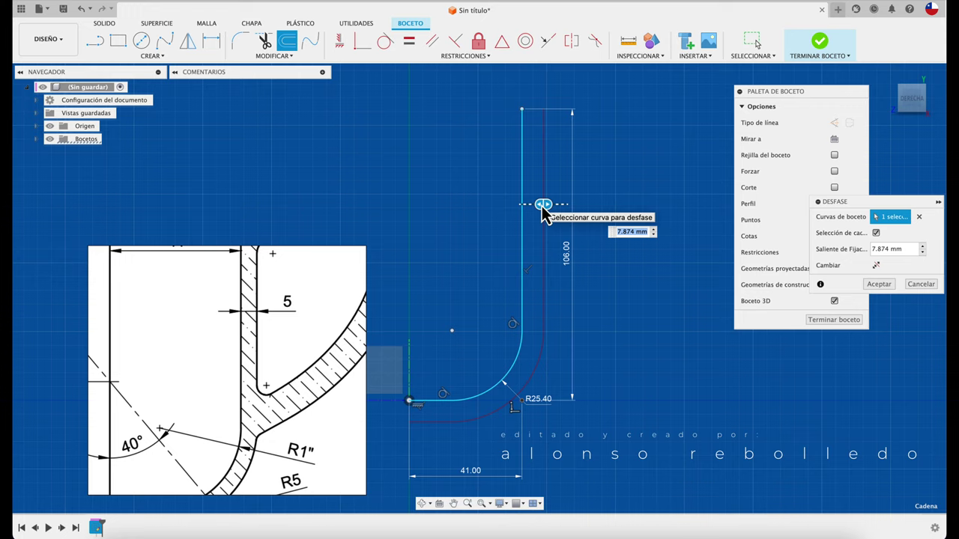
key("Return")
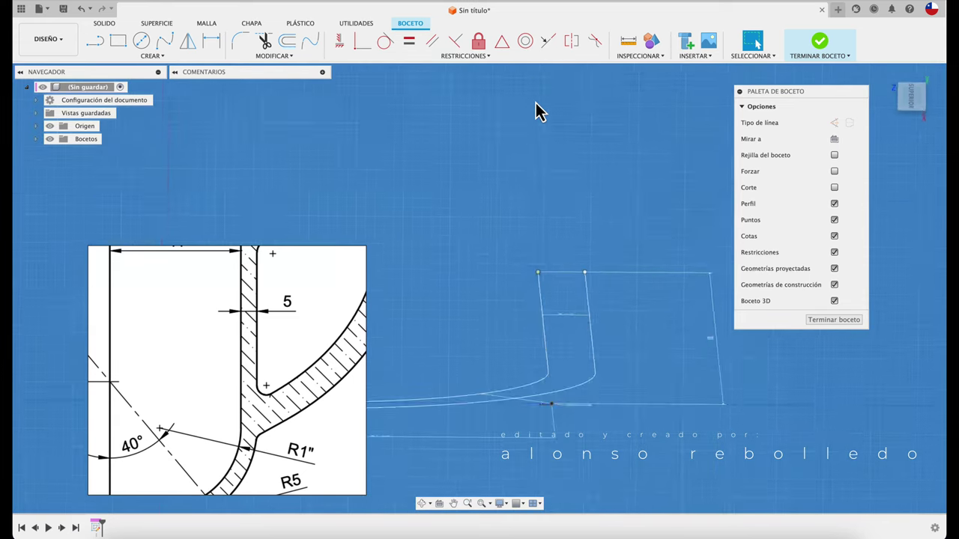
Trim away the short horizontal stub to the right of the wall's top corner
left_click(914, 105)
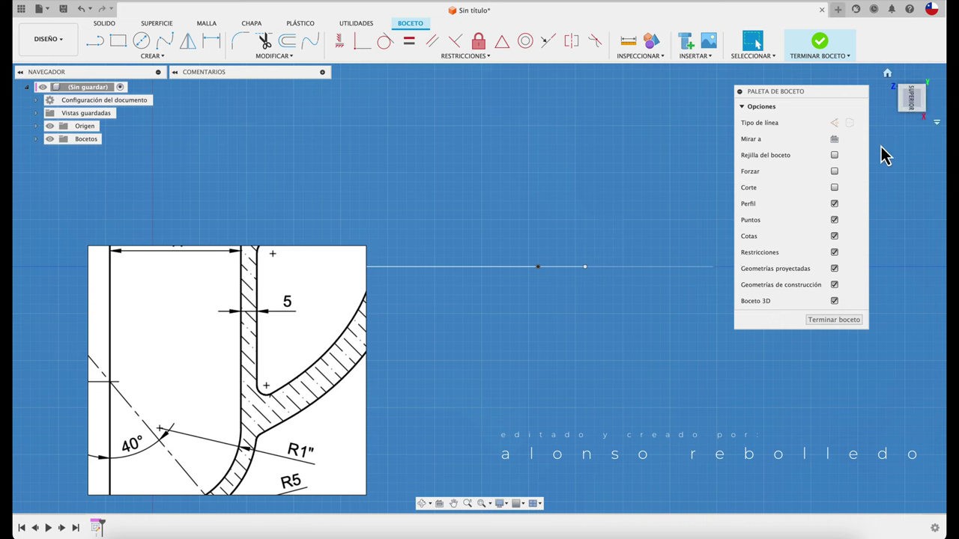
left_click(910, 113)
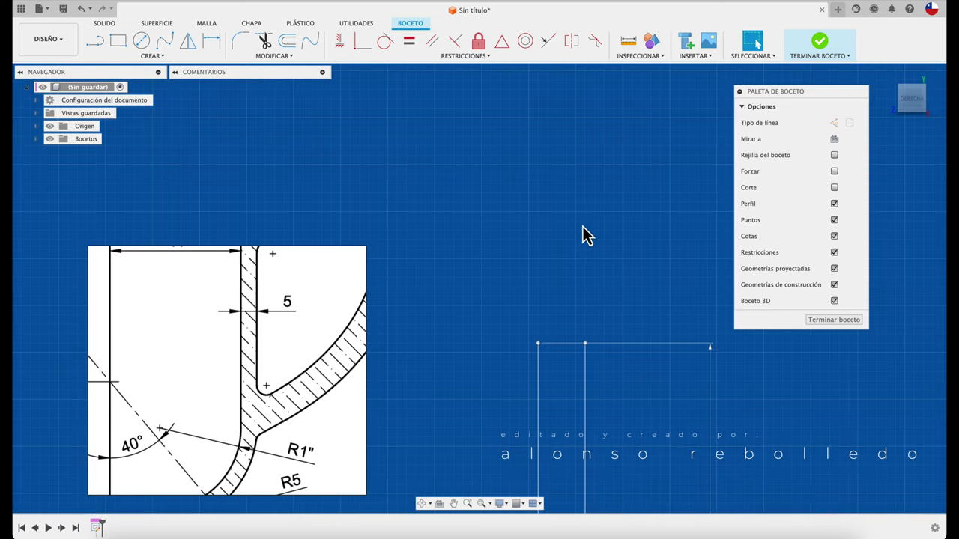
key("l")
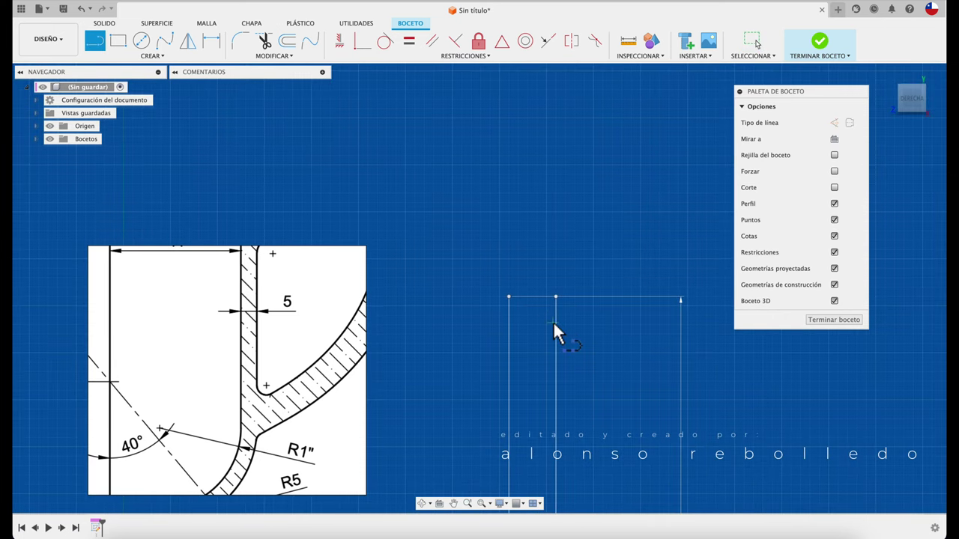
mouse_move(509, 296)
left_mouse_down()
mouse_move(552, 308)
mouse_move(573, 248)
left_mouse_up()
key("Escape")
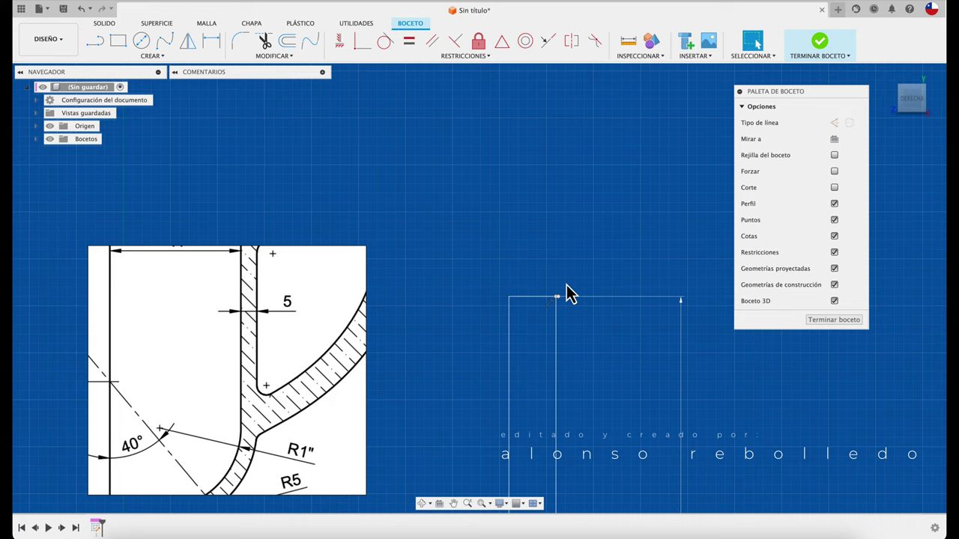
scroll(567, 293, "up", 3)
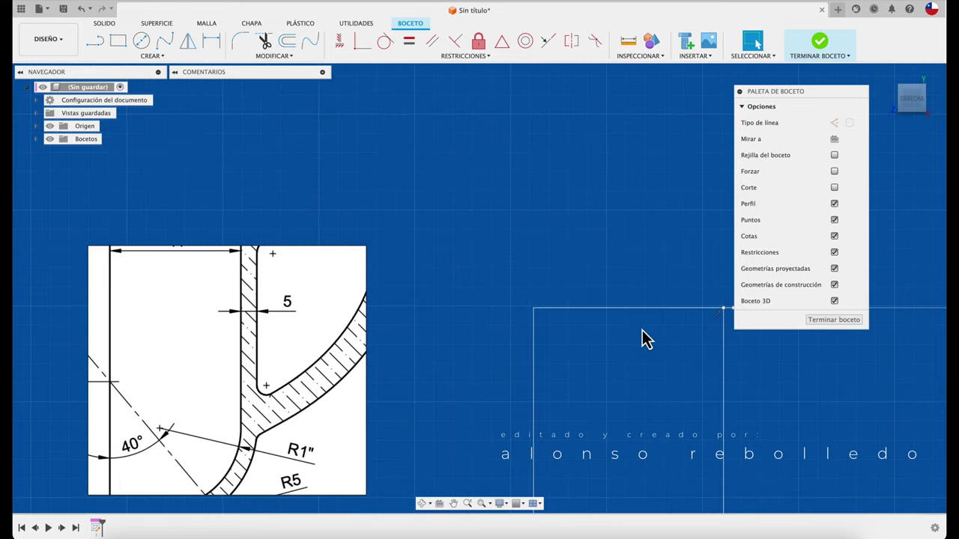
scroll(641, 326, "up", 3)
key("t")
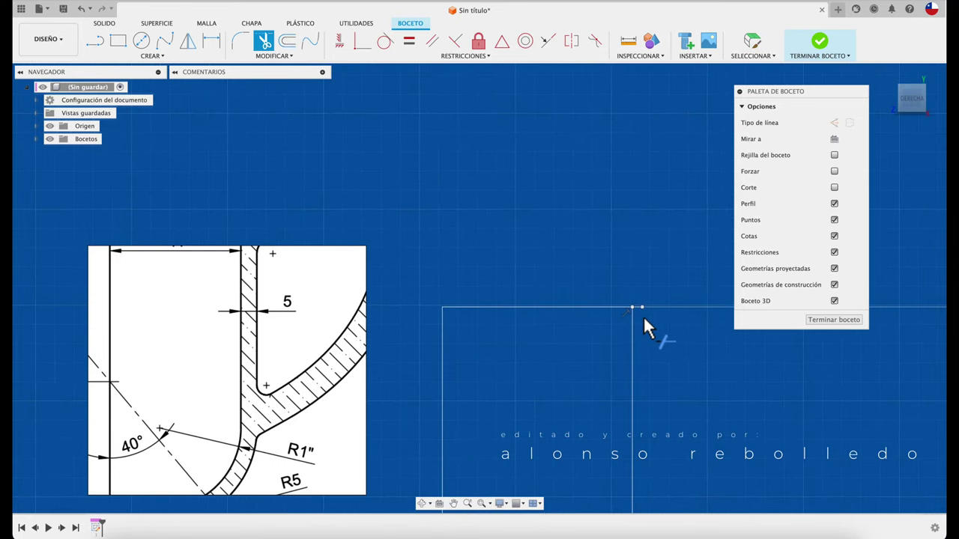
left_click(638, 308)
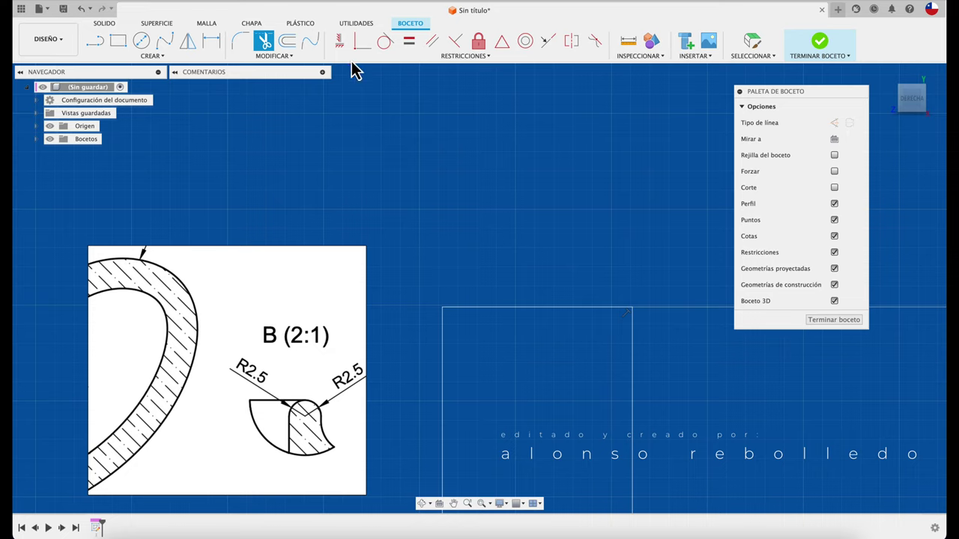
Fillet the top-left and top-right rim corners with R2.50 radii
left_click(239, 44)
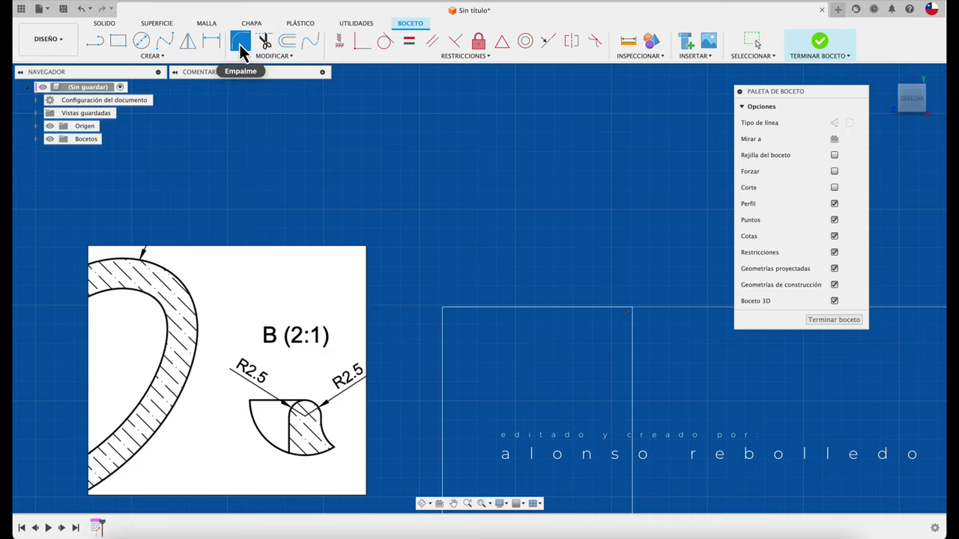
left_click(441, 331)
left_click(468, 307)
type("2.5")
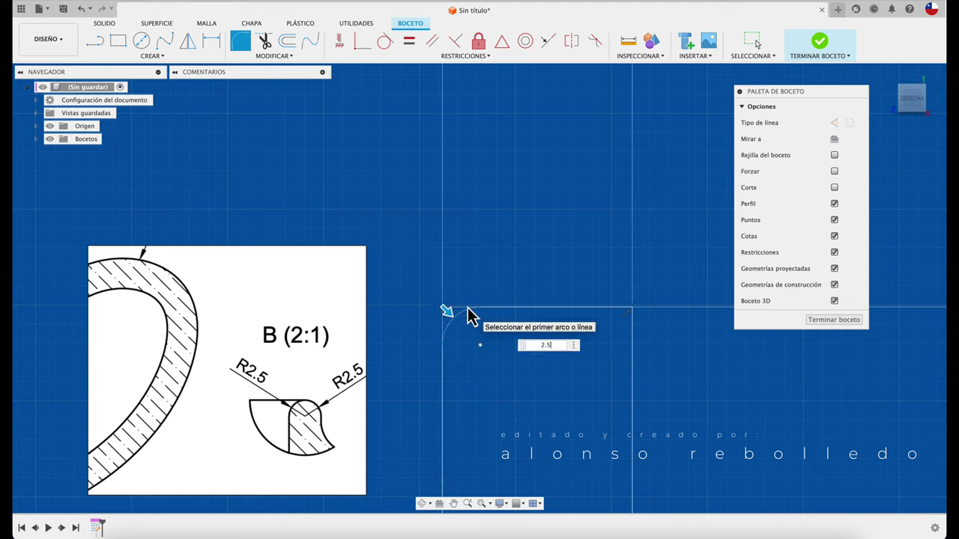
key("Return")
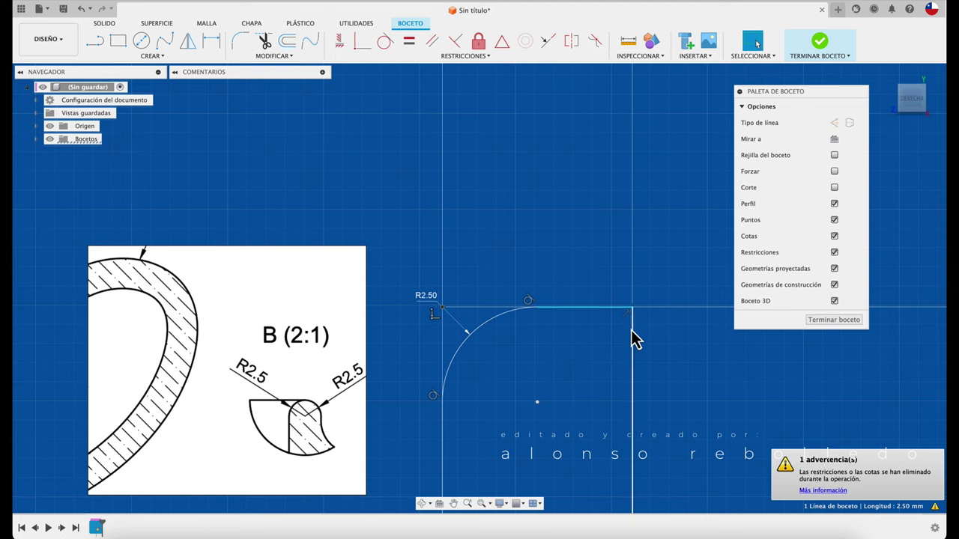
left_click(632, 338)
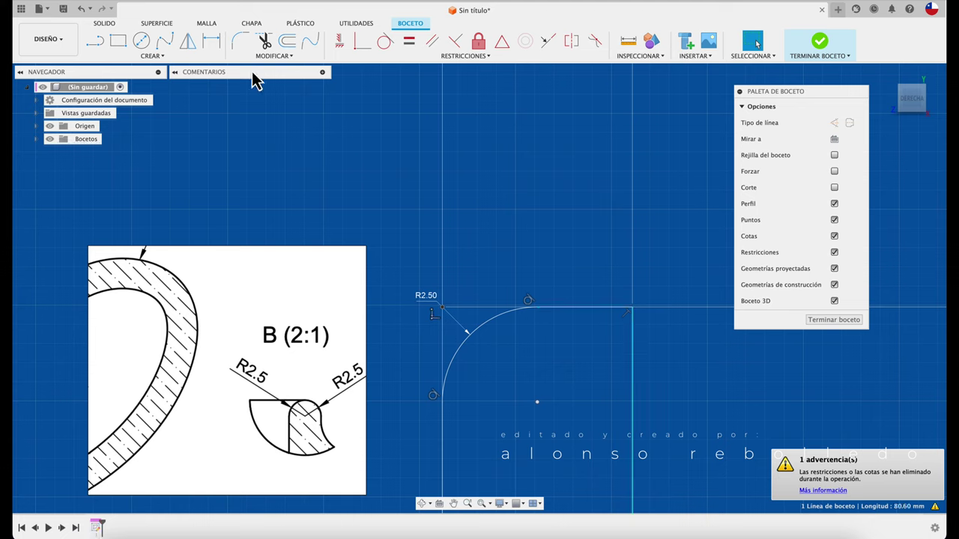
left_click(240, 40)
left_click(587, 307)
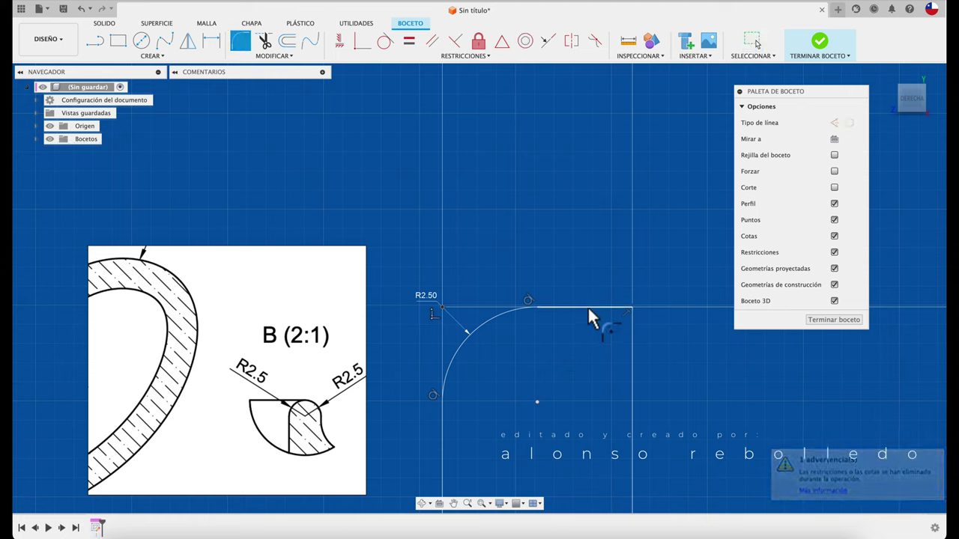
left_click(633, 340)
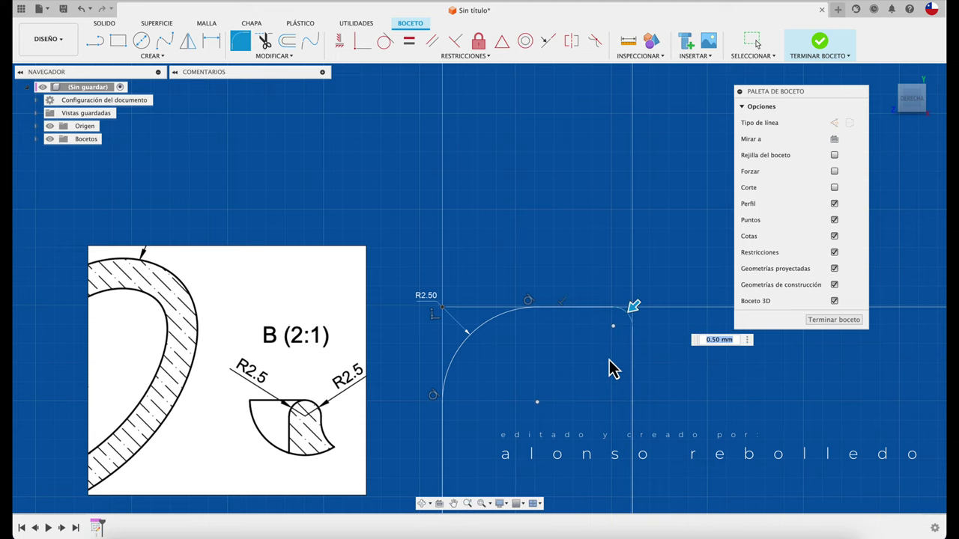
type("5")
key("Return")
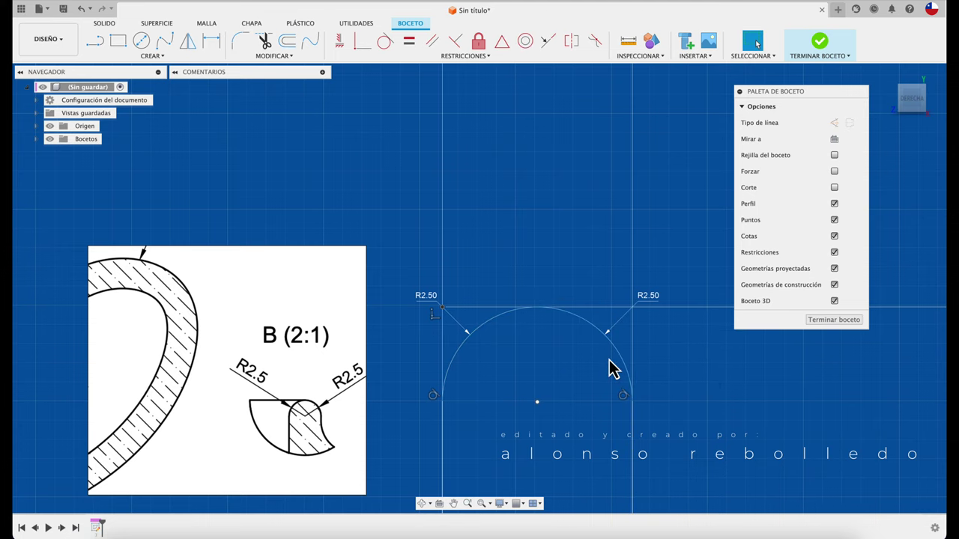
scroll(562, 364, "down", 3)
middle_click_drag(563, 365, 857, 123, "shift")
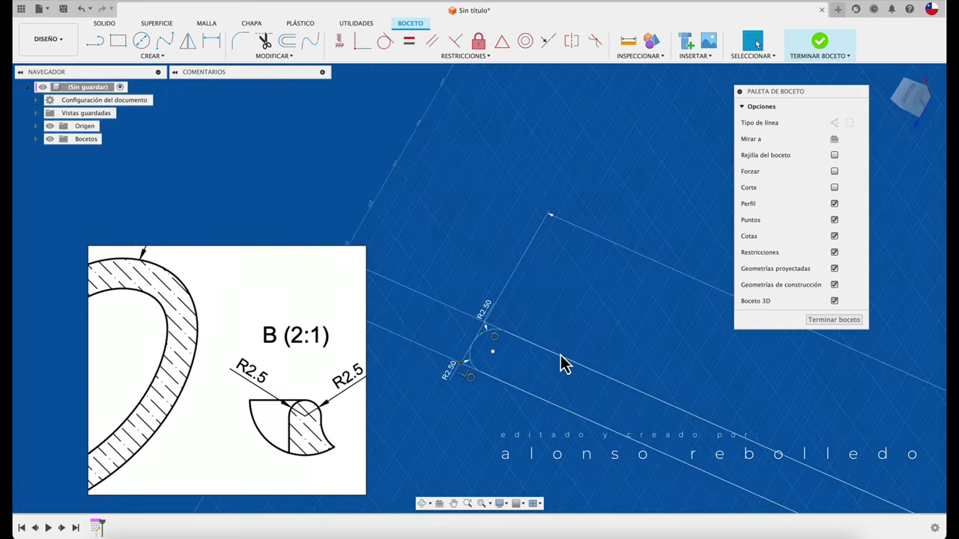
mouse_move(929, 114)
left_mouse_down()
mouse_move(910, 107)
mouse_move(922, 113)
left_mouse_up()
left_click(912, 112)
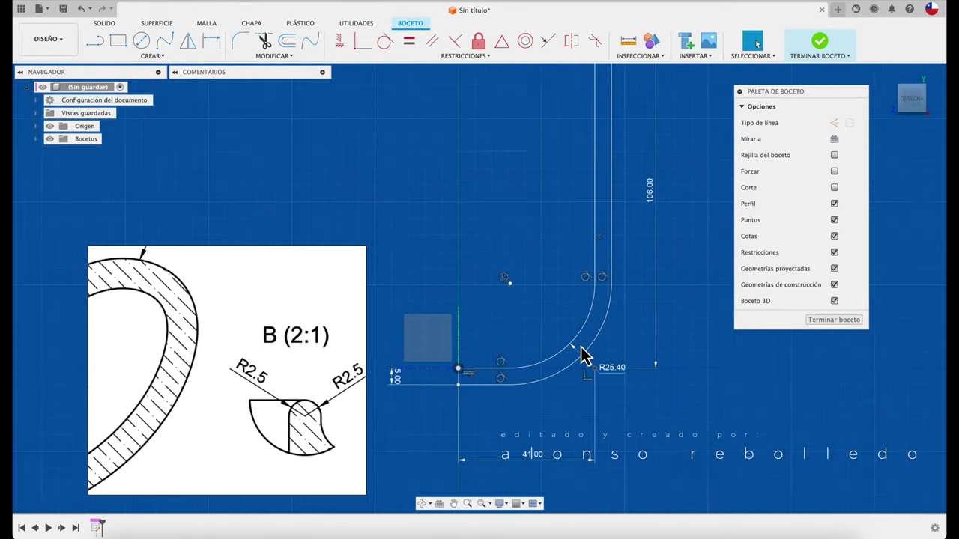
left_click_drag(208, 430, 307, 352)
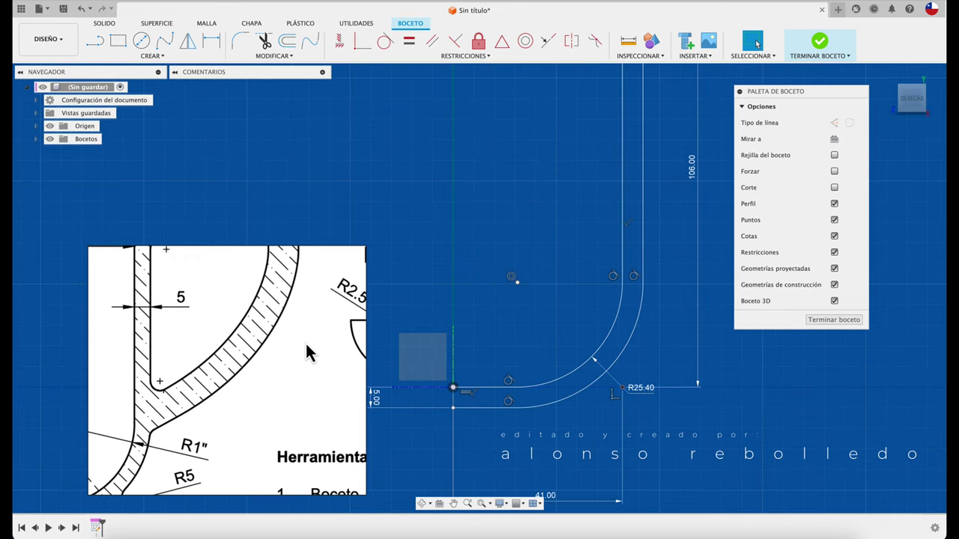
scroll(305, 341, "down", 3)
scroll(208, 390, "up", 4)
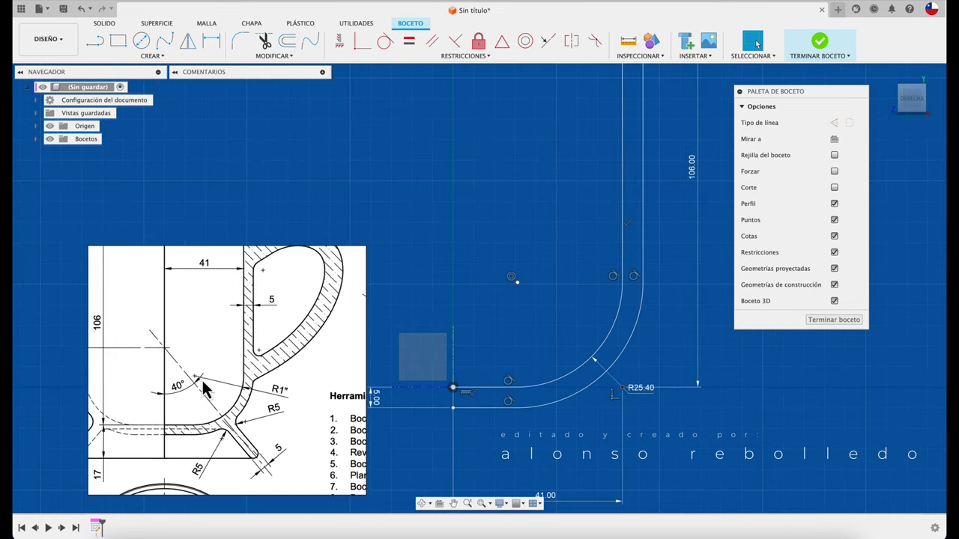
left_click_drag(214, 385, 289, 359)
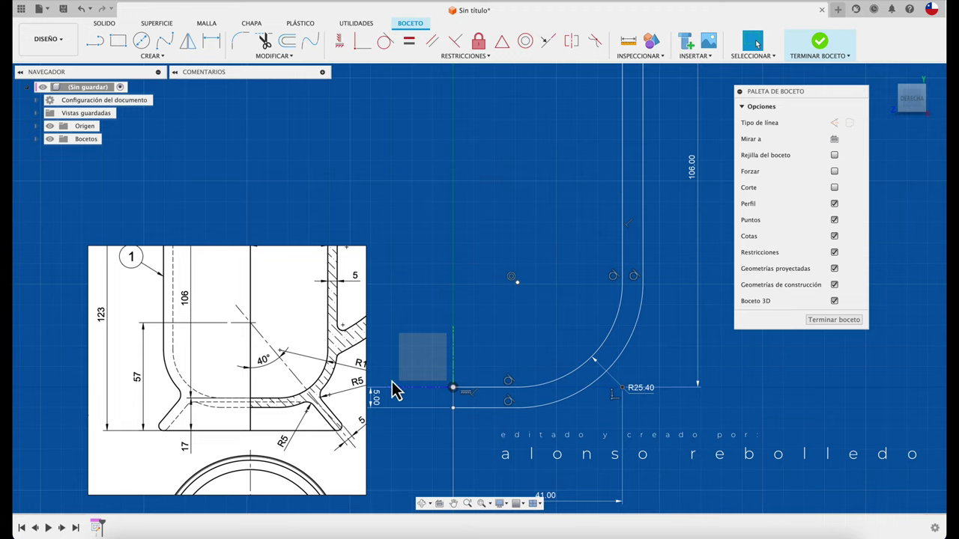
left_click_drag(267, 420, 218, 429)
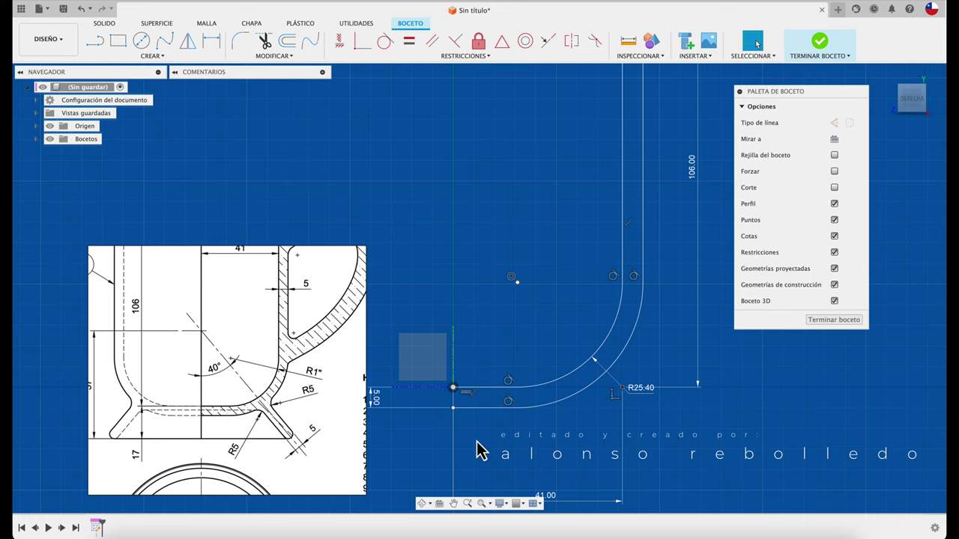
scroll(495, 345, "down", 5)
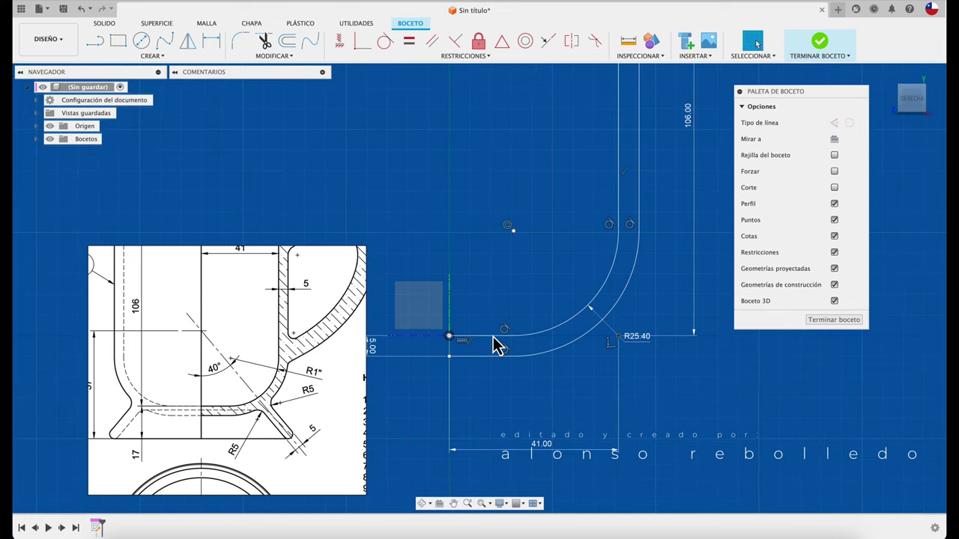
Draw a vertical construction line down from the profile's corner, dimensioned 17 mm
left_click(94, 40)
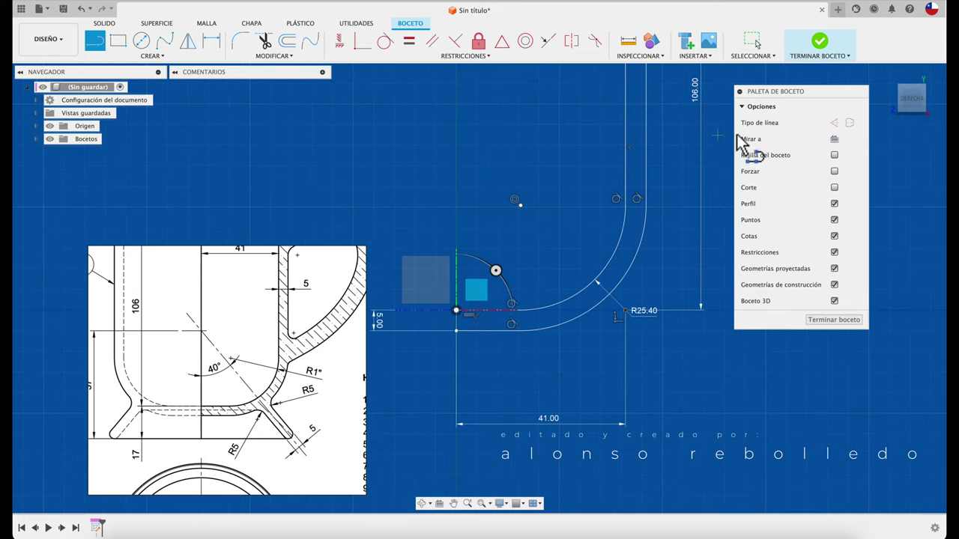
left_click(834, 122)
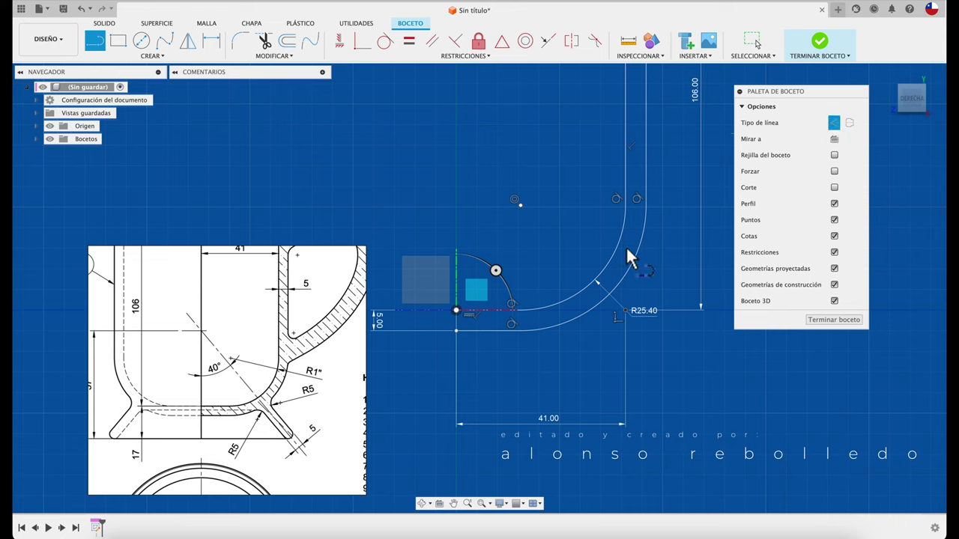
left_click(456, 310)
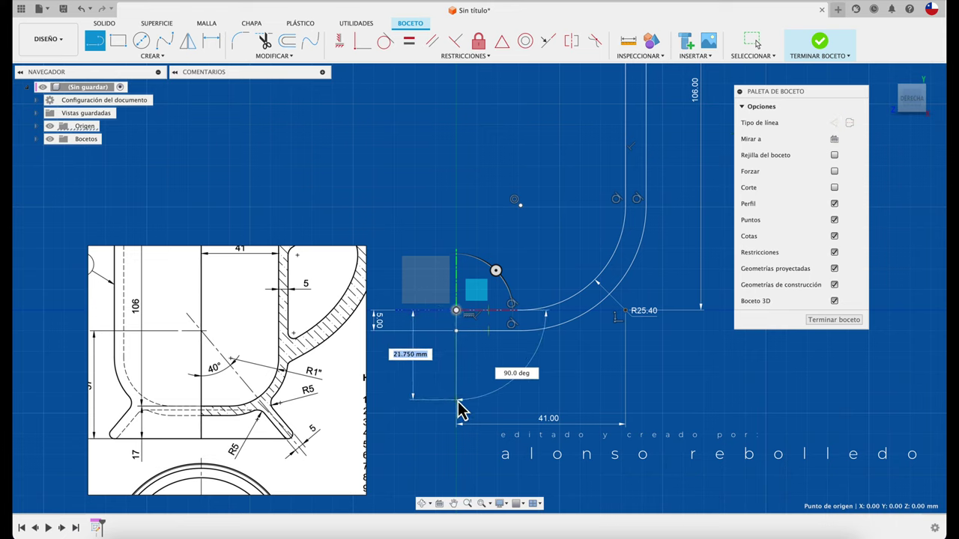
left_click(456, 401)
key("Escape")
key("d")
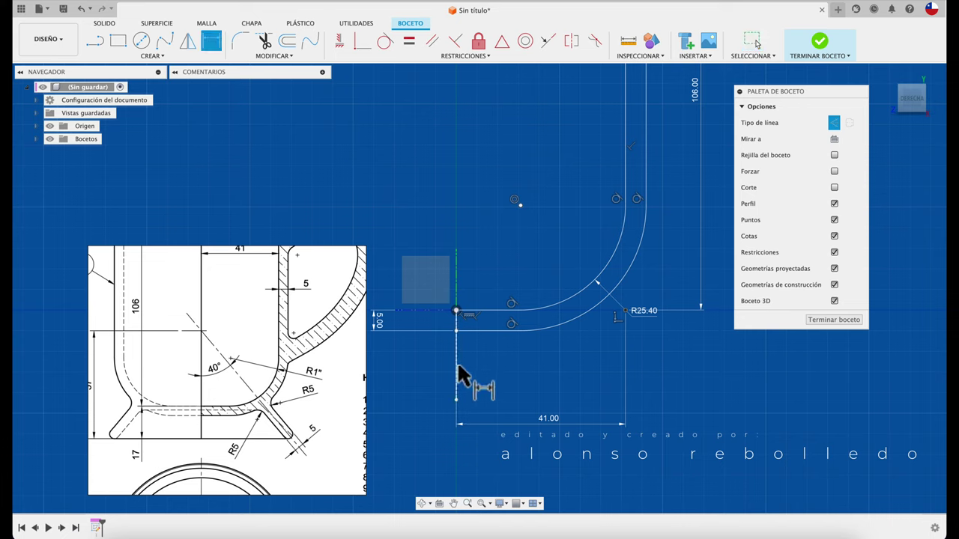
left_click(456, 368)
left_click(424, 363)
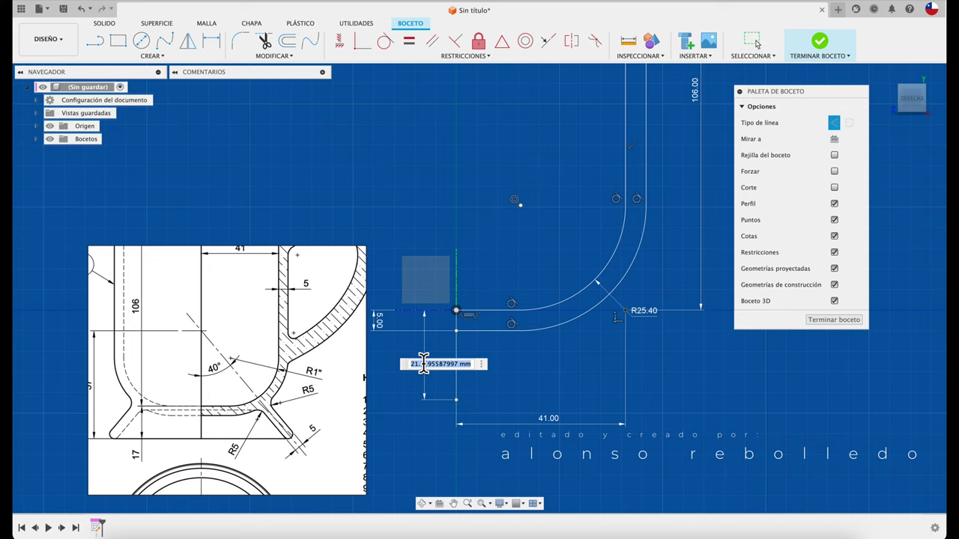
type("17")
key("Return")
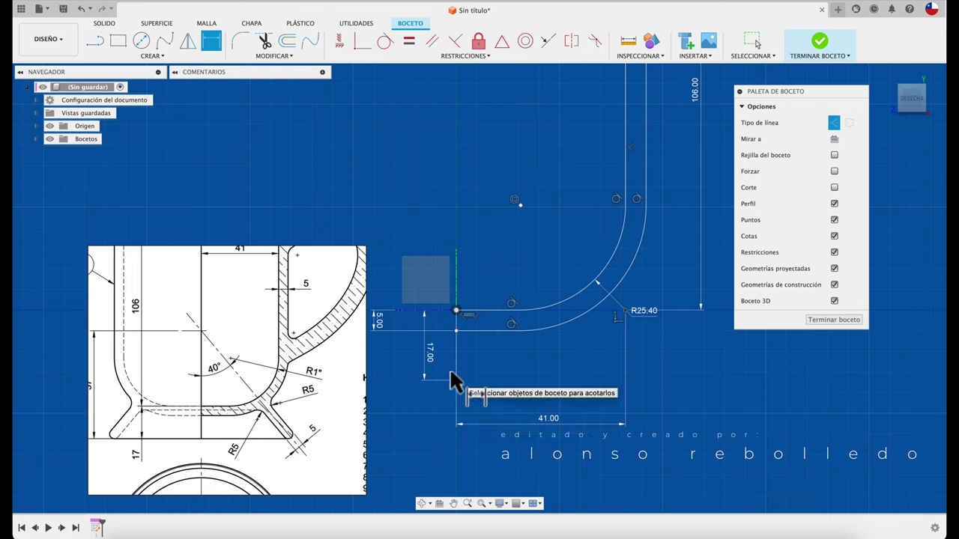
Draw a horizontal construction line rightward from the 17 mm line's bottom end
left_click(96, 45)
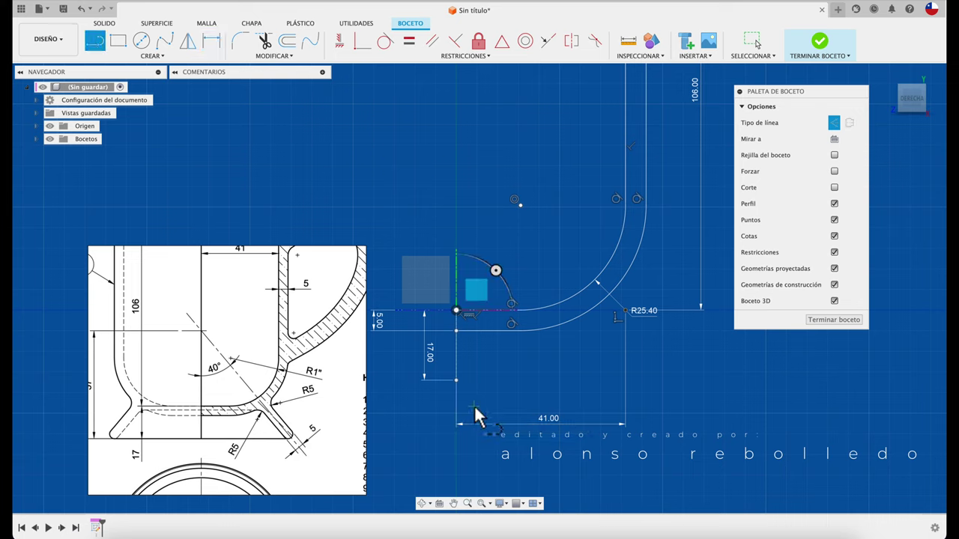
left_click_drag(456, 380, 460, 388)
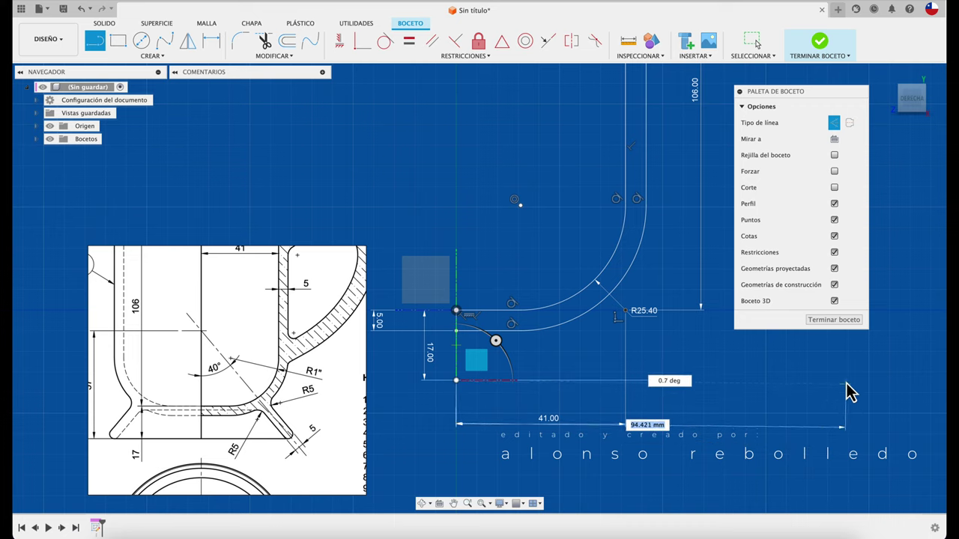
key("Escape")
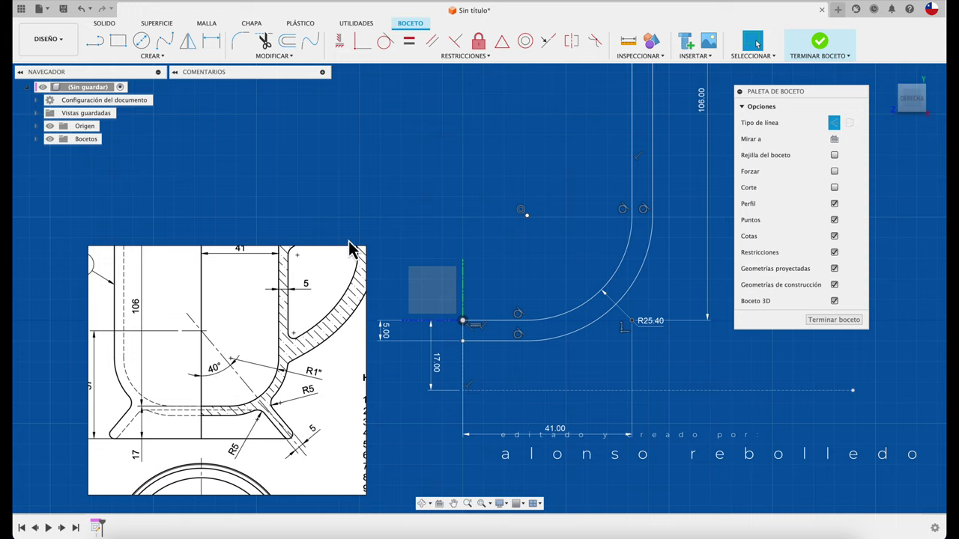
Place a sketch point on the vertical axis above the mug profile
left_click(94, 40)
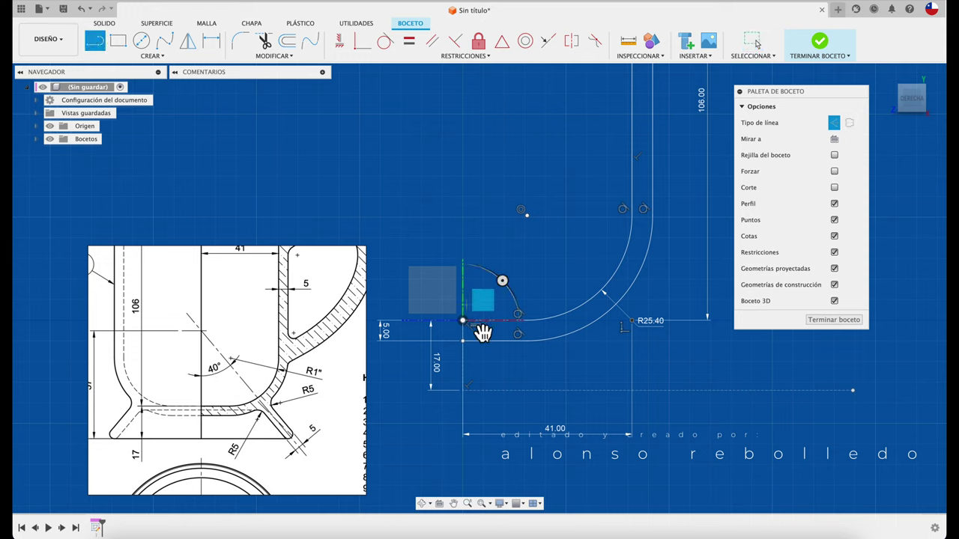
left_click_drag(464, 321, 461, 114)
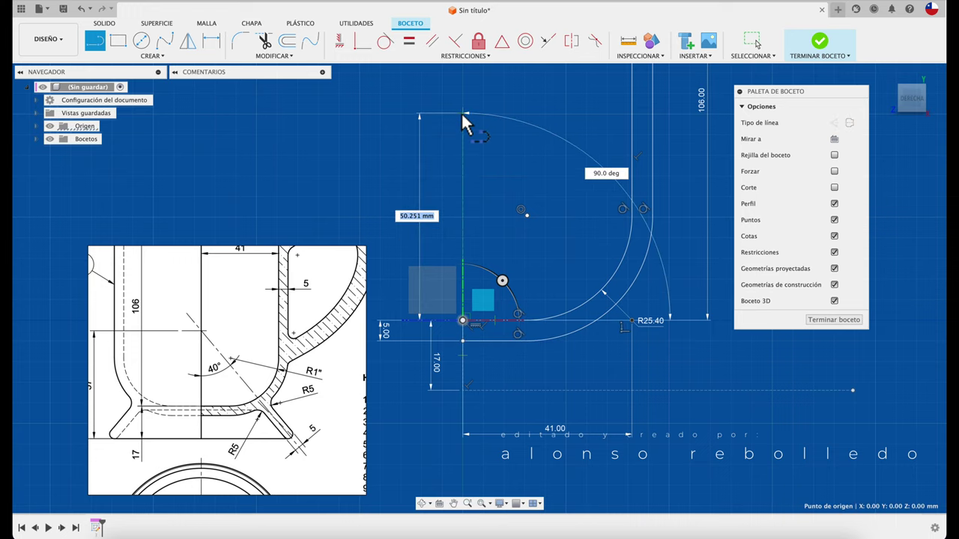
key("Escape")
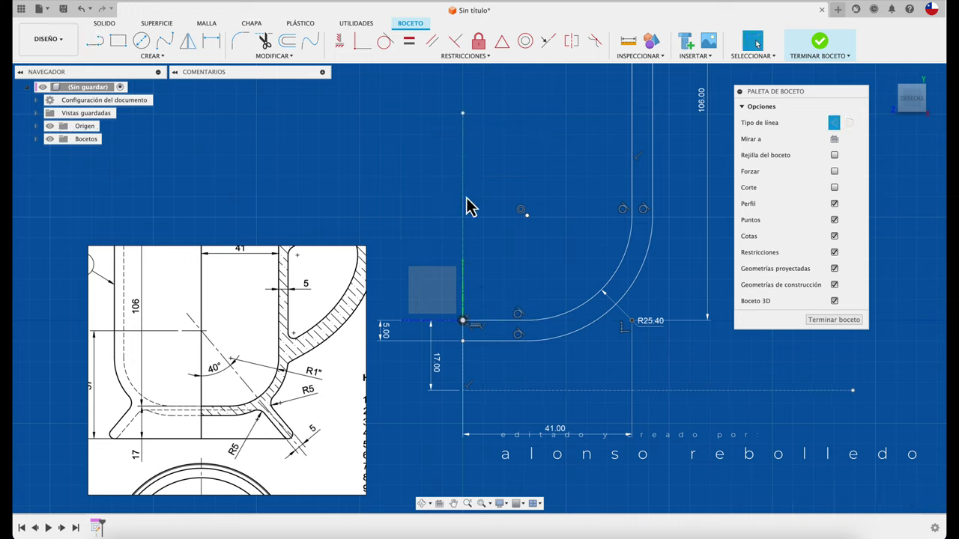
left_click(152, 56)
left_click(128, 171)
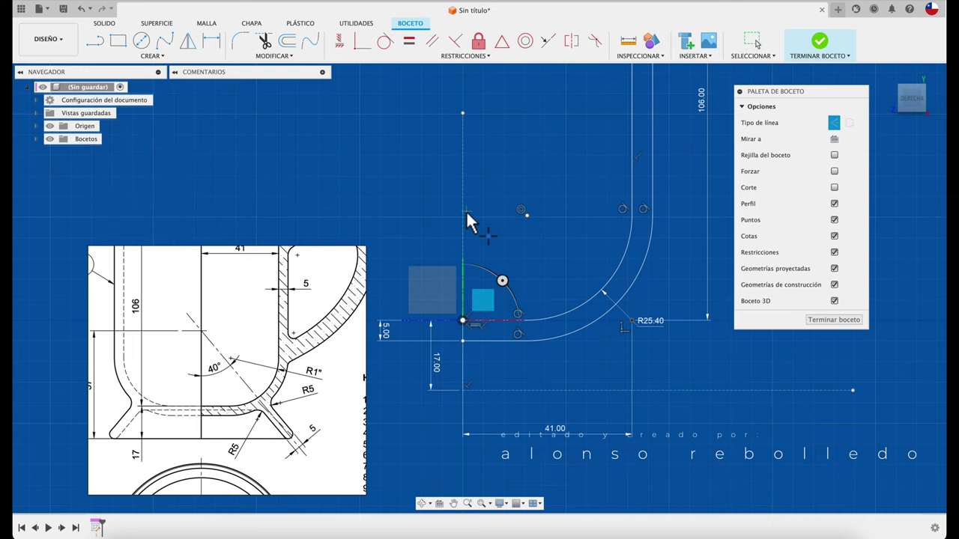
left_click(462, 200)
key("Escape")
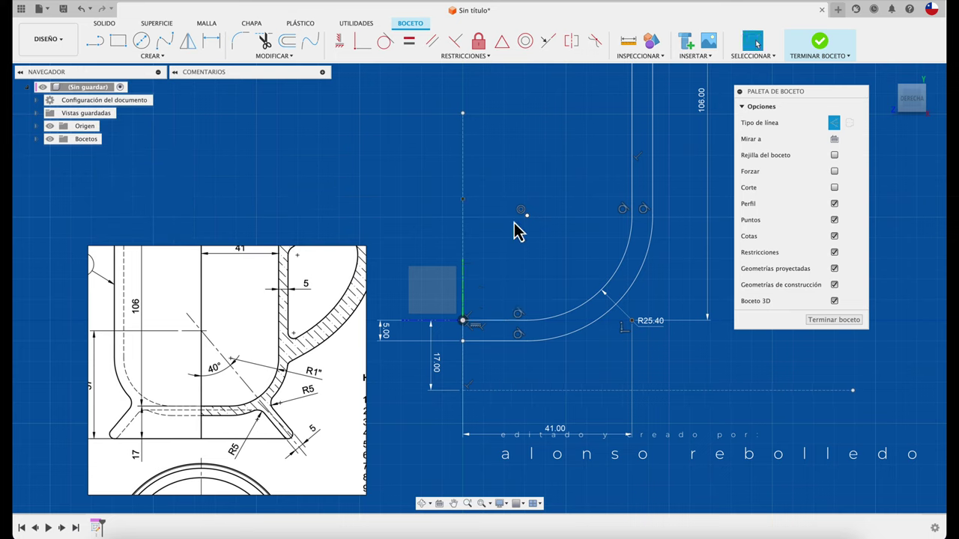
Dimension the point 57 mm above the bottom construction line
key("d")
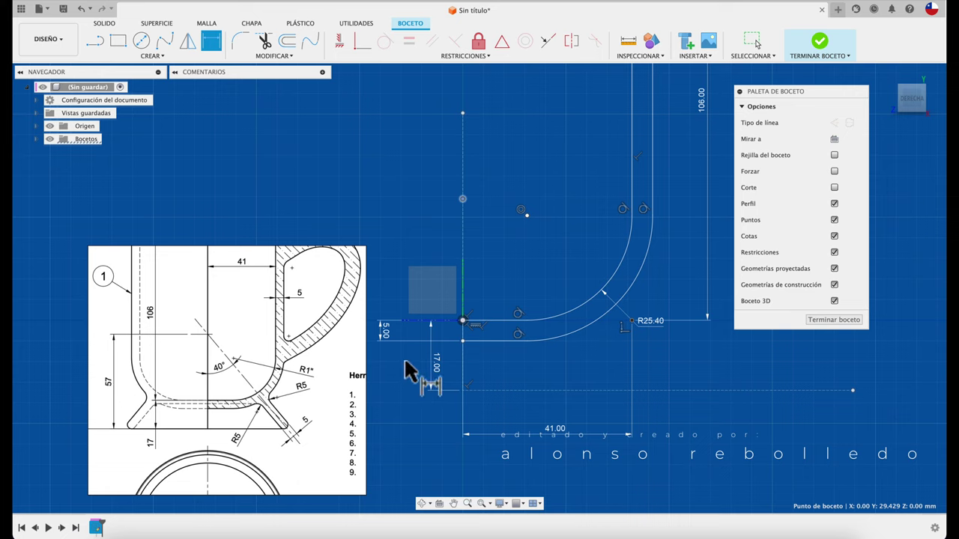
key("Escape")
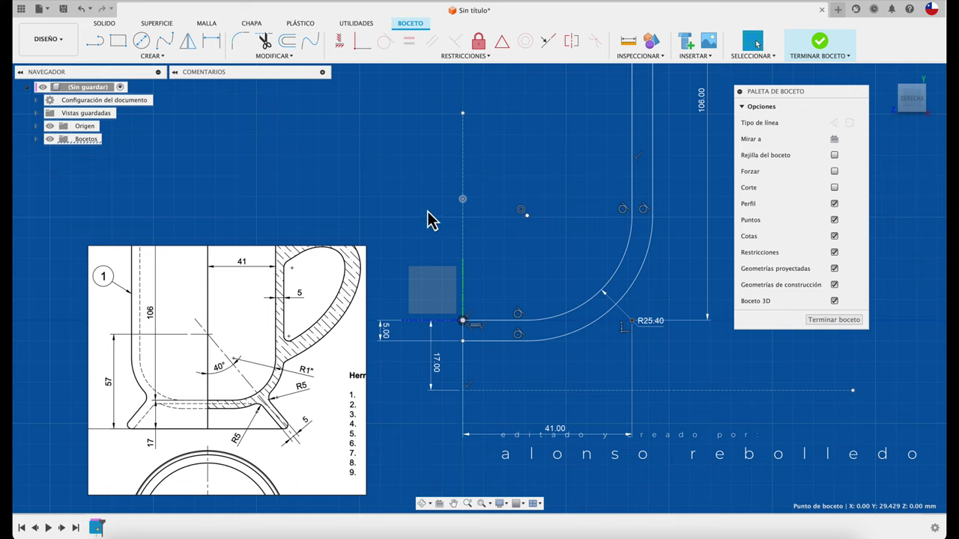
key("d")
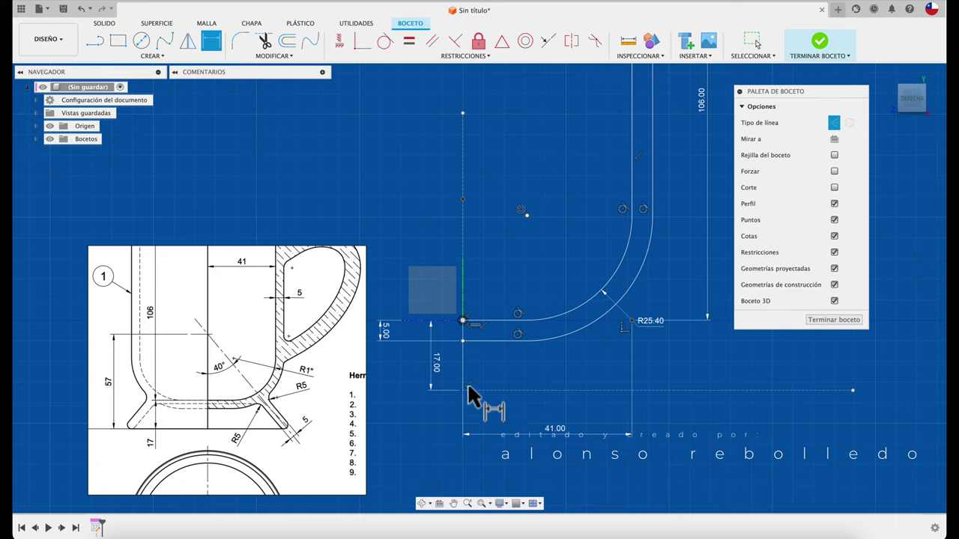
left_click(463, 200)
left_click(397, 225)
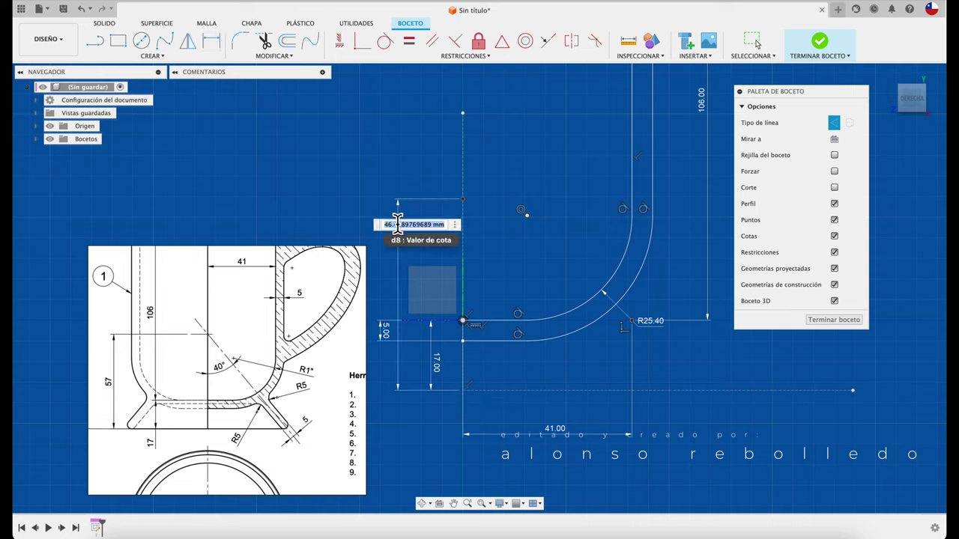
type("57")
key("Return")
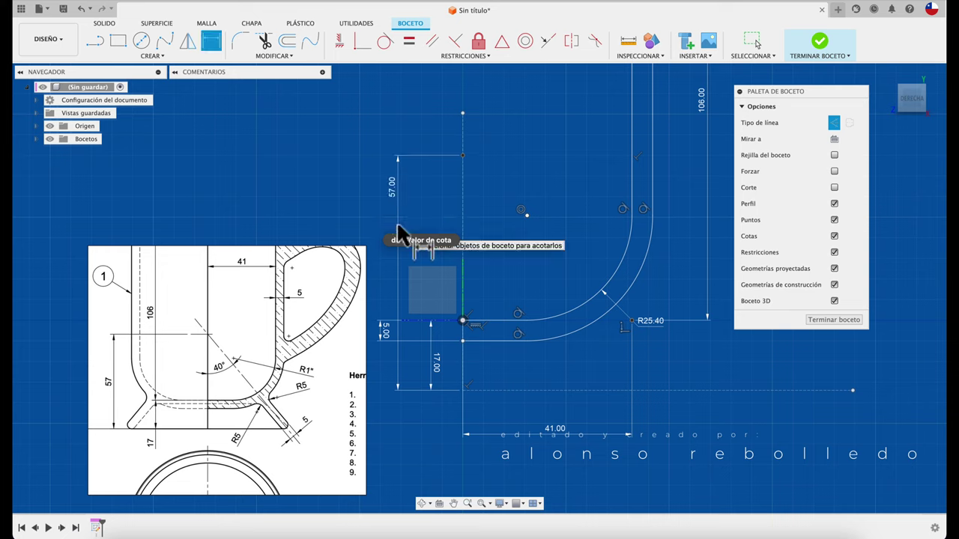
left_click(95, 41)
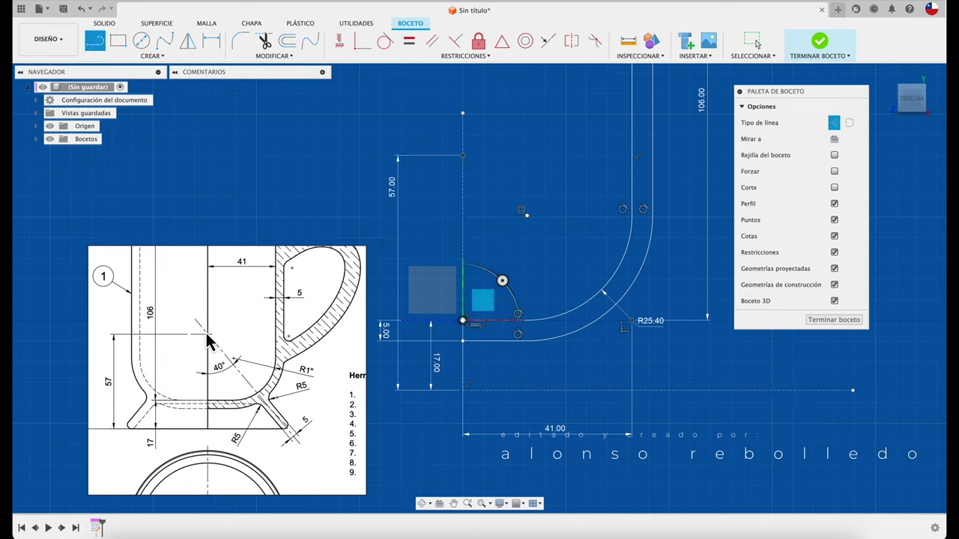
Draw a diagonal construction line down-right from the 57 mm point
left_click(463, 155)
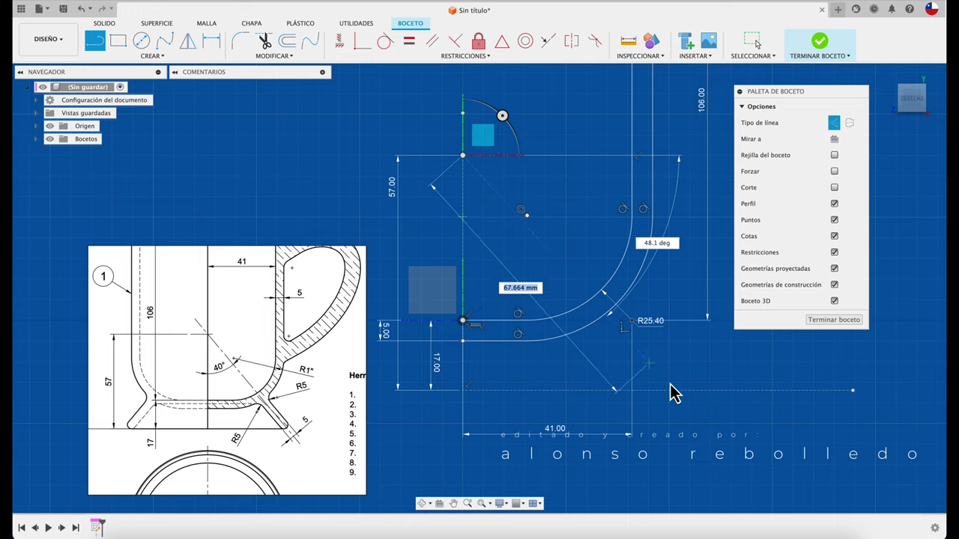
key("Escape")
left_click(695, 442)
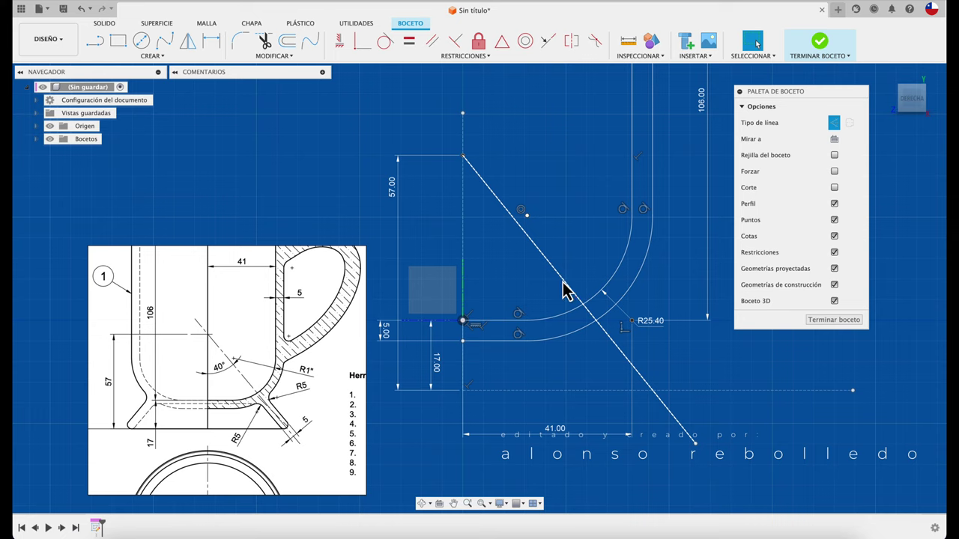
left_click(567, 290)
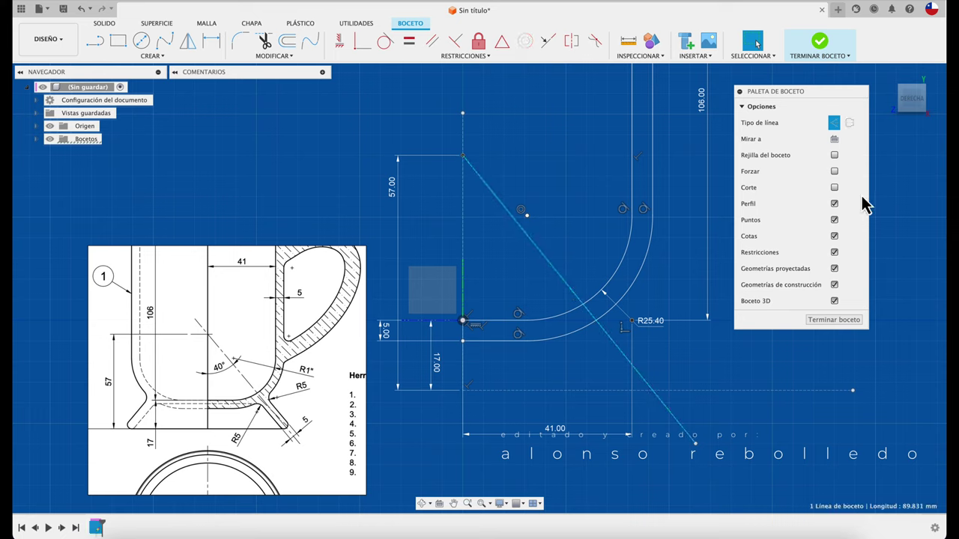
left_click(833, 122)
key("x")
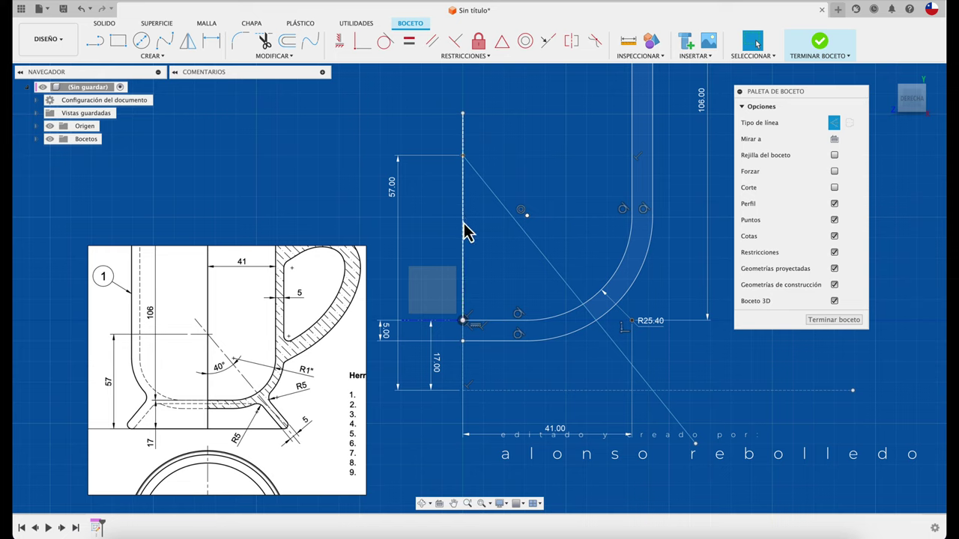
Fix the diagonal construction line at 40° from the vertical axis
key("d")
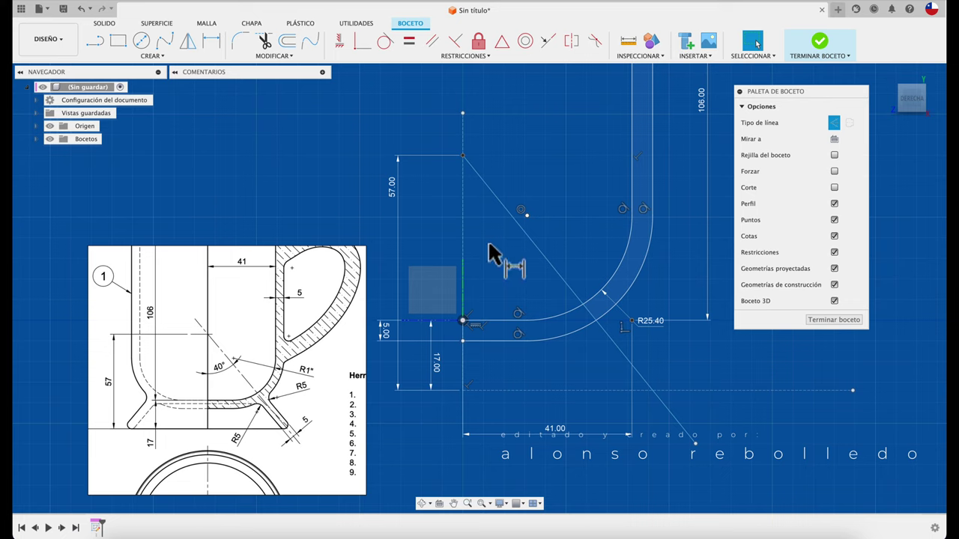
left_click(462, 251)
left_click(522, 234)
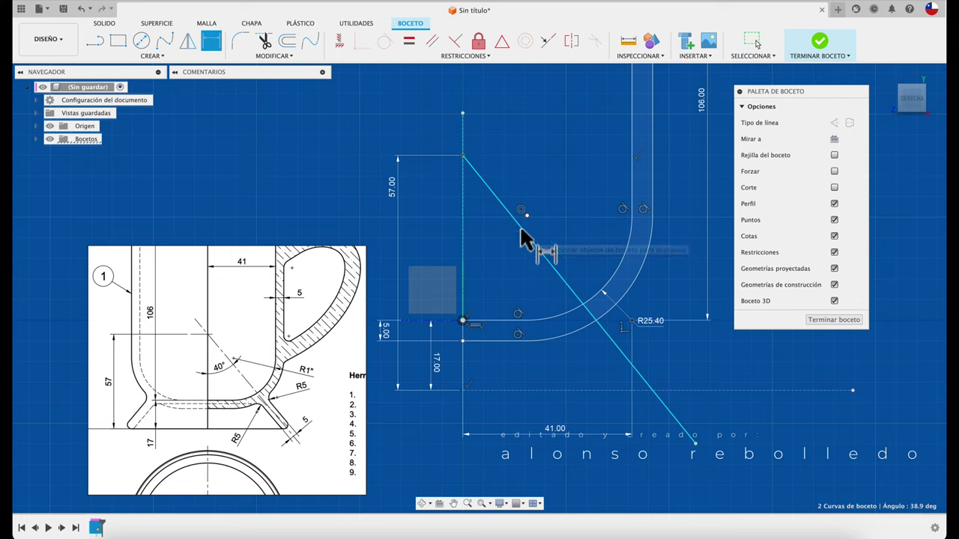
left_click(498, 257)
type("40")
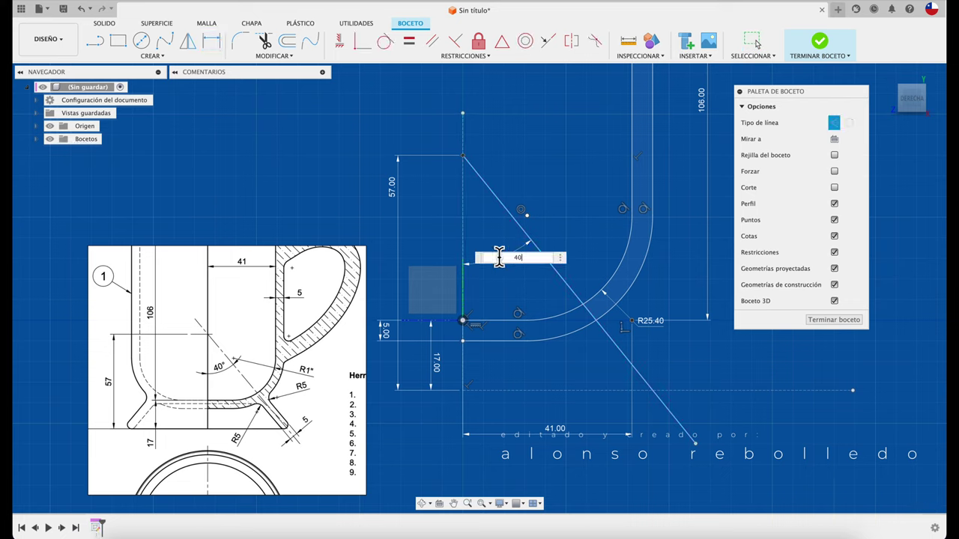
key("Return")
key("Escape")
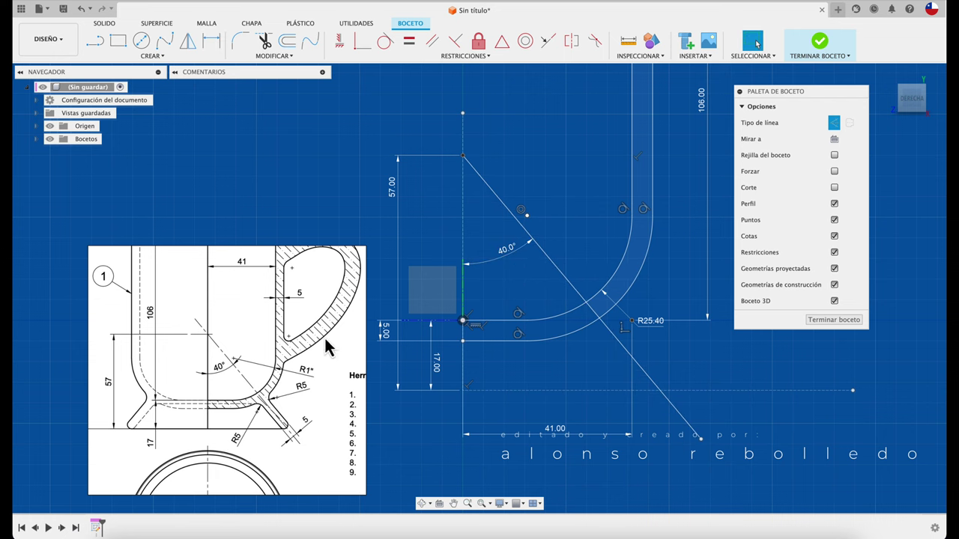
scroll(245, 428, "up", 3)
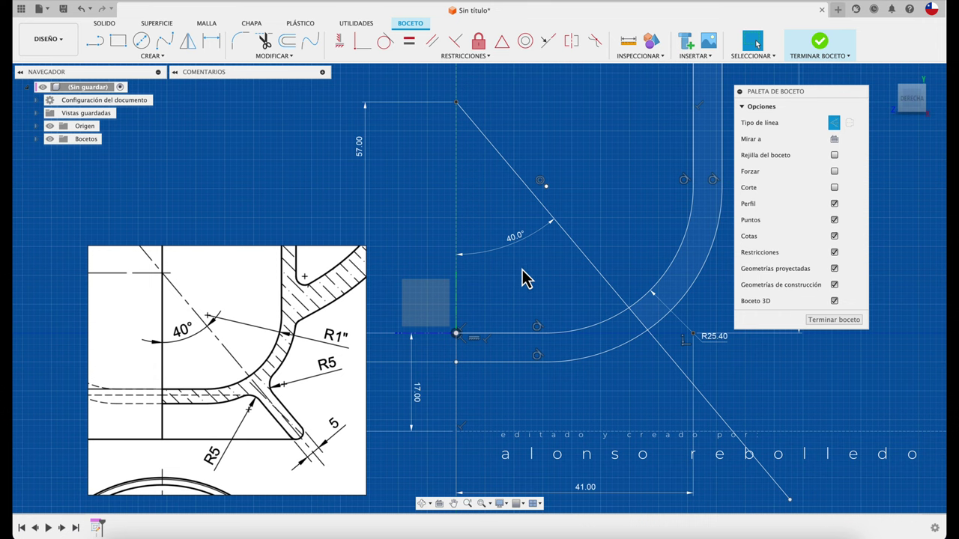
scroll(479, 275, "down", 2)
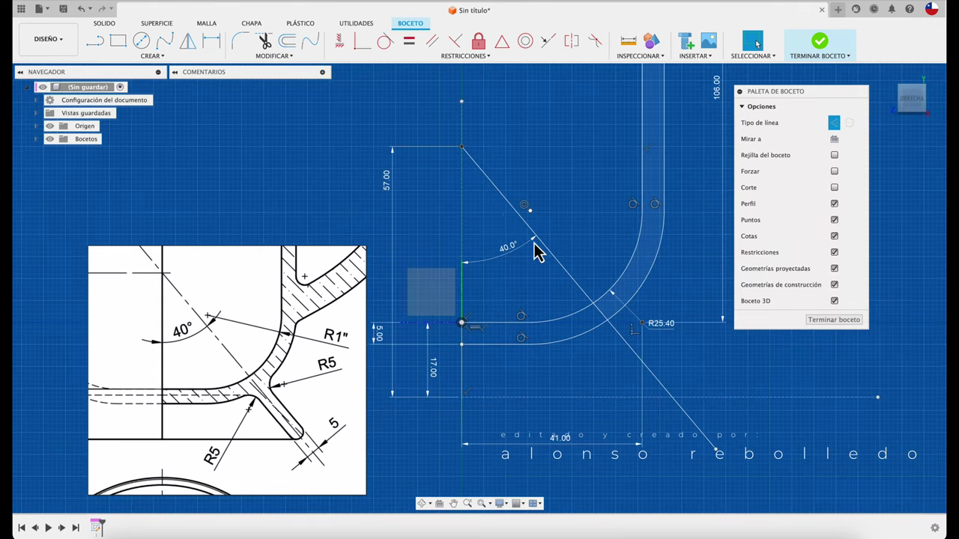
Offset the 40° diagonal line by 2.5 mm
left_click(287, 40)
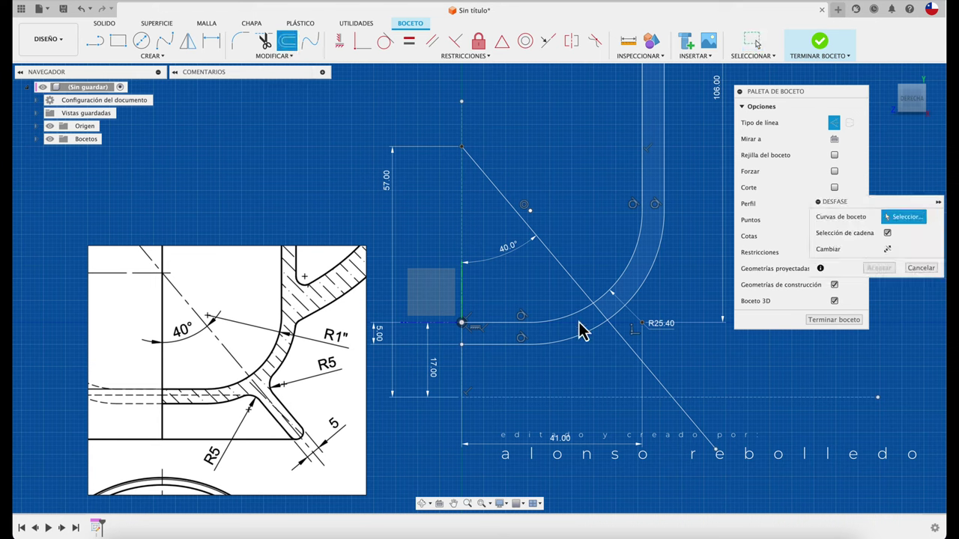
left_click(629, 351)
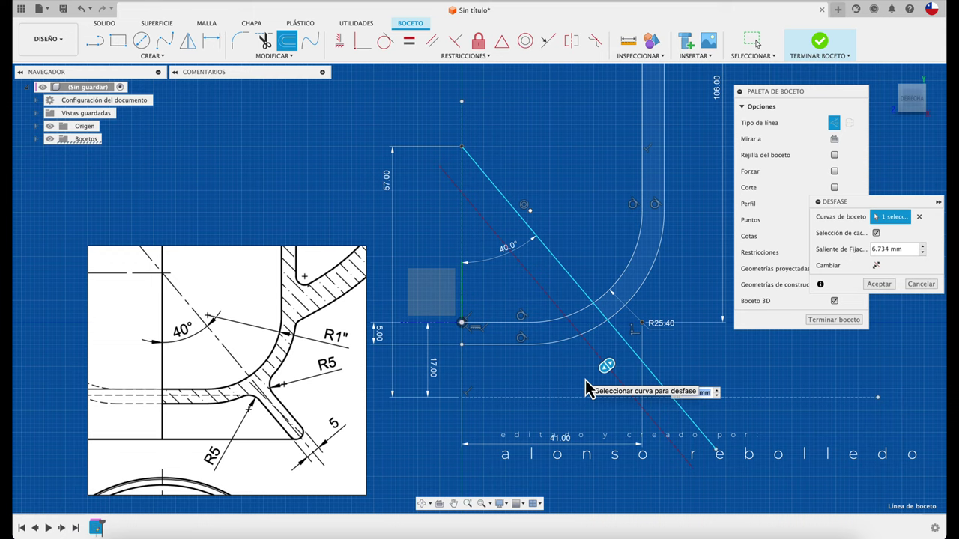
type("2.5")
key("Return")
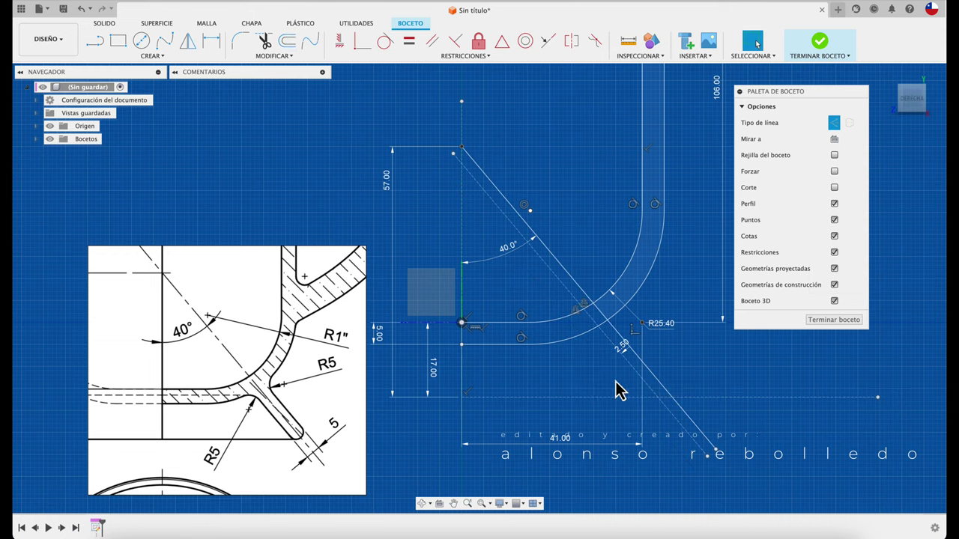
Make the offset line solid and turn the original diagonal into construction geometry
left_click(631, 367)
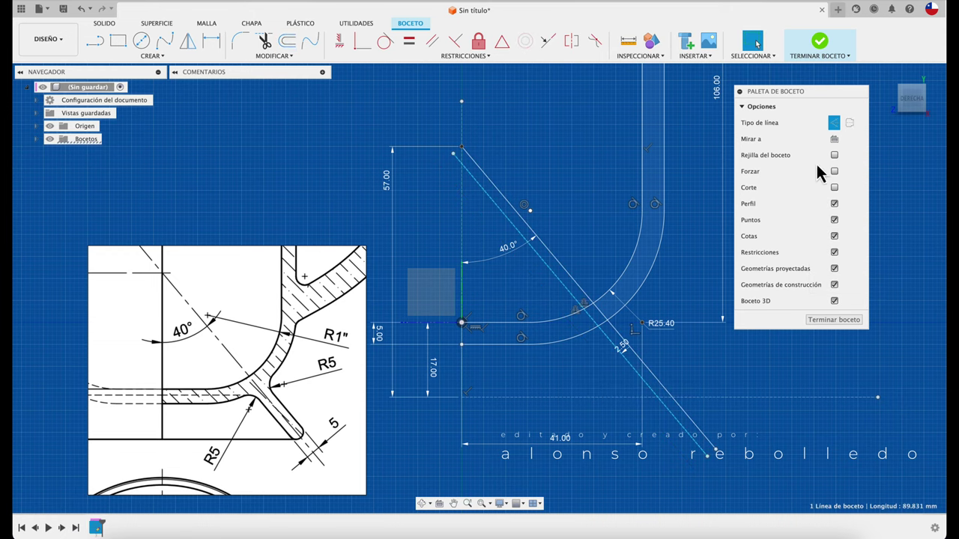
left_click(849, 123)
left_click(727, 353)
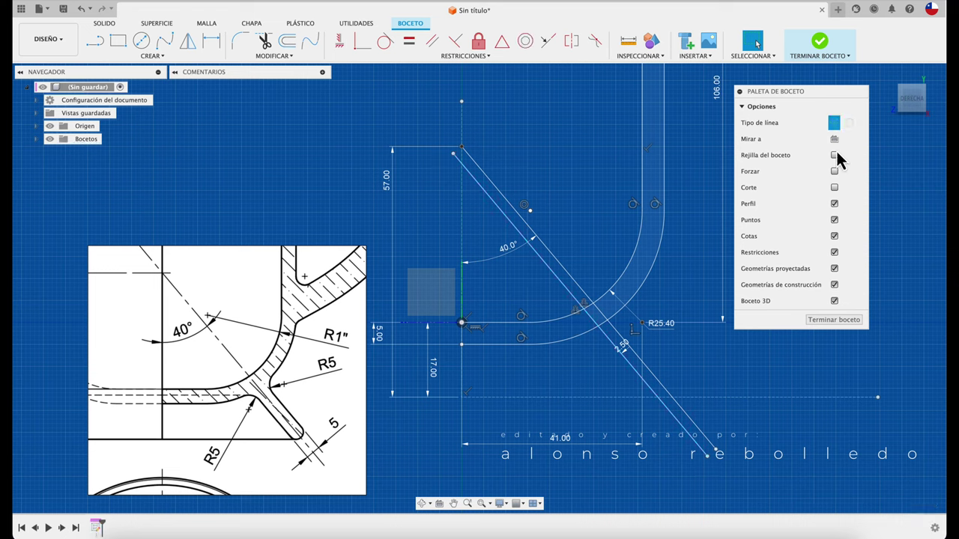
left_click(661, 385)
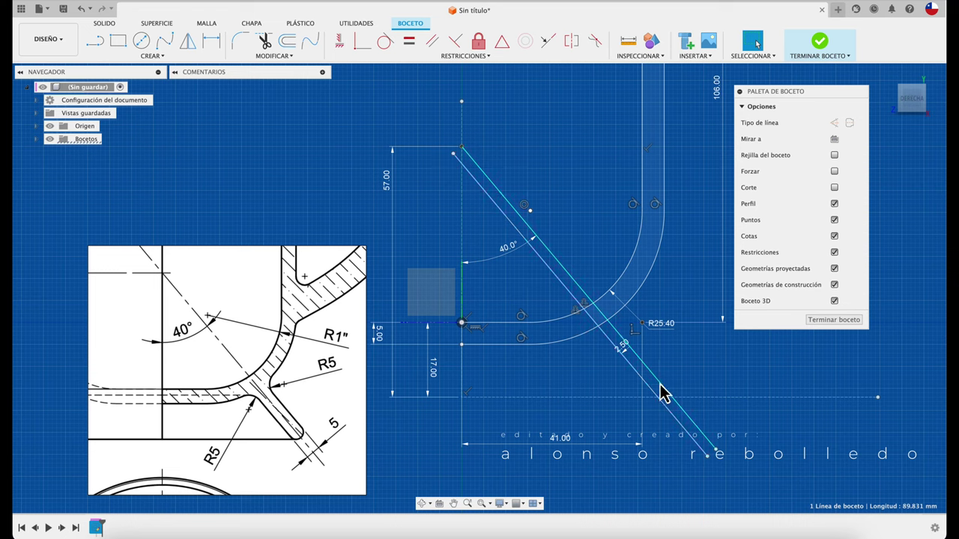
left_click(850, 123)
left_click(689, 391)
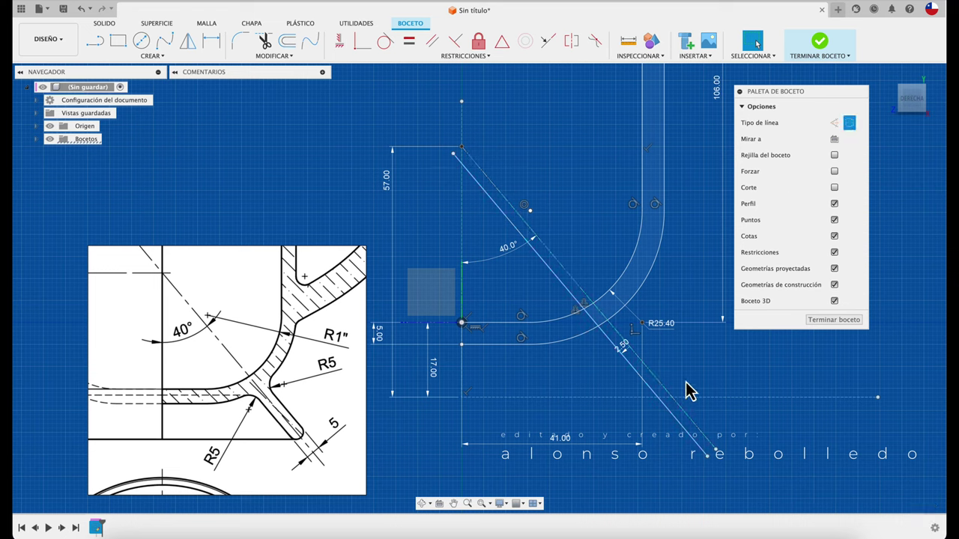
Offset the 40° diagonal 2.50 mm to its opposite side, framing a 5 mm arm
left_click(287, 40)
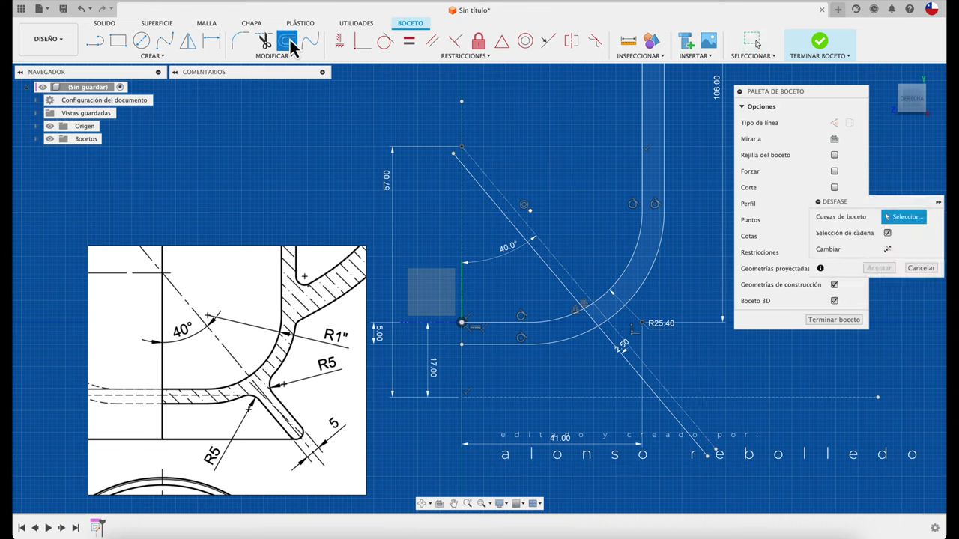
left_click(666, 395)
left_click_drag(659, 391, 689, 377)
type("-2.")
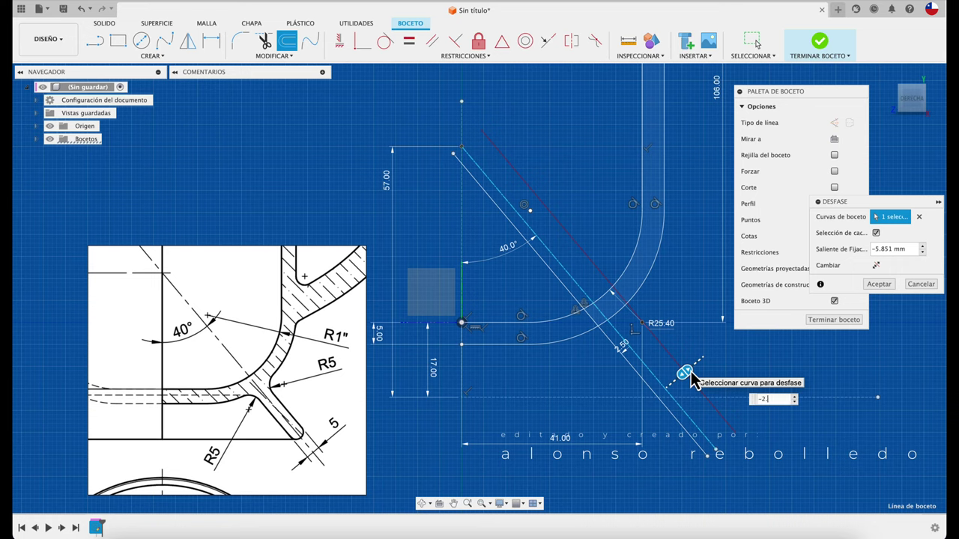
type("5")
key("Return")
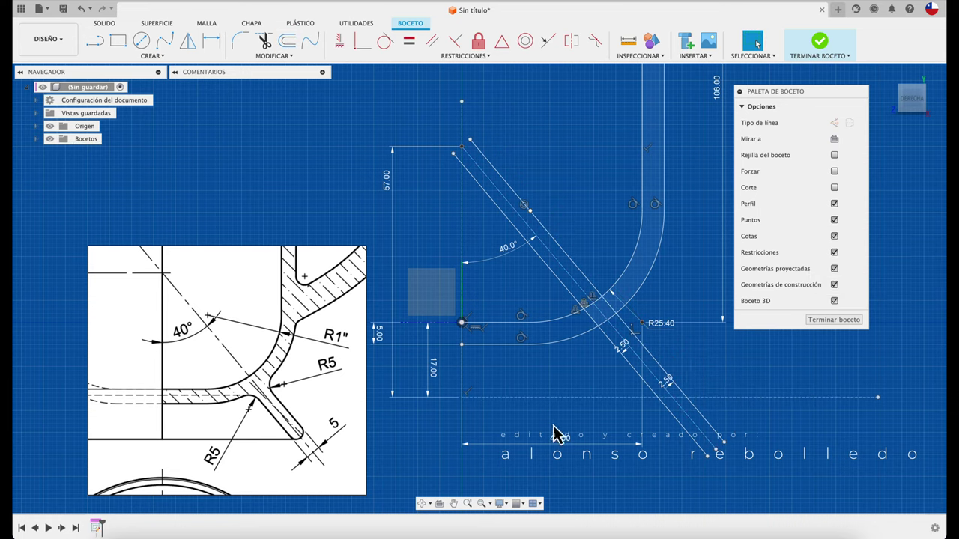
scroll(693, 429, "up", 2)
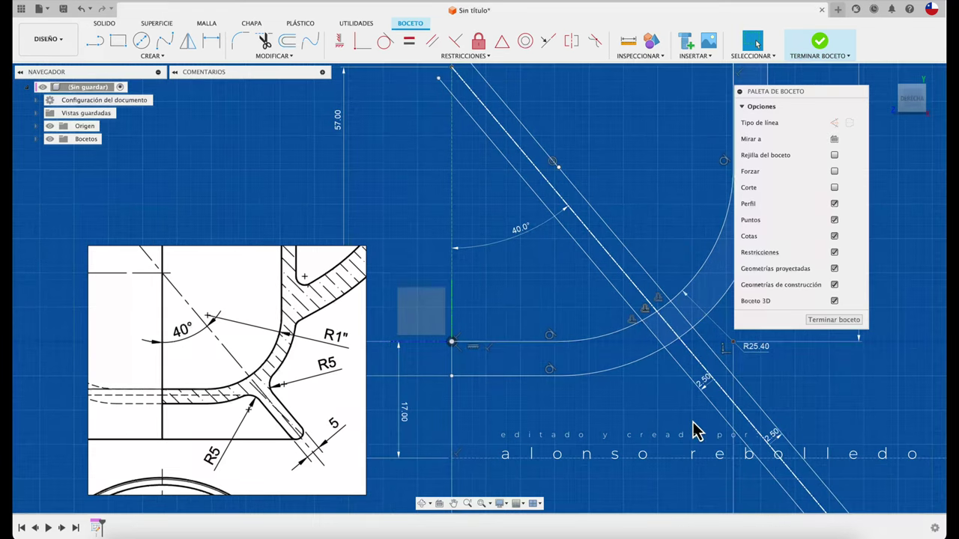
scroll(693, 429, "up", 2)
scroll(694, 431, "up", 2)
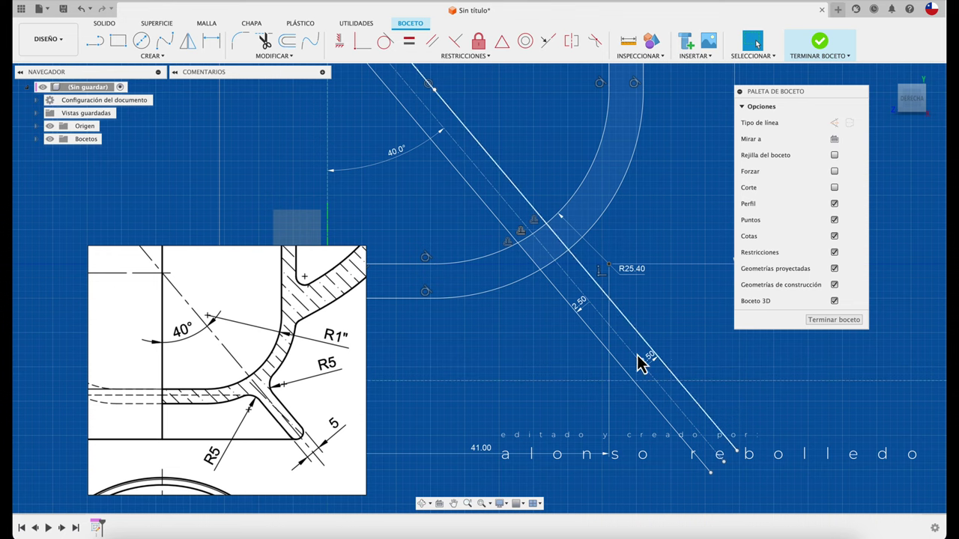
Trim both slot lines' lower ends back to the horizontal dashed line
left_click(264, 41)
left_click(653, 413)
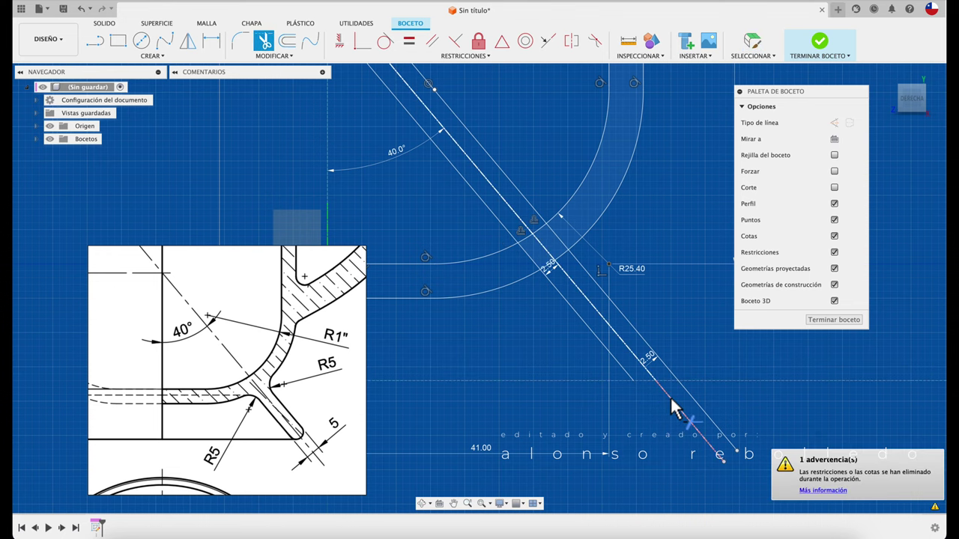
left_click(687, 393)
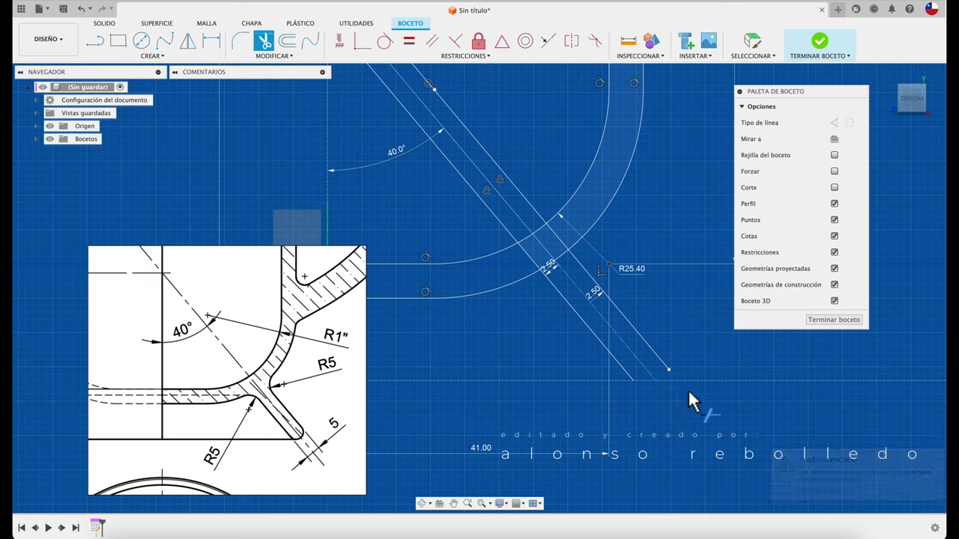
Break the diagonal line at its intersection point
left_click(275, 57)
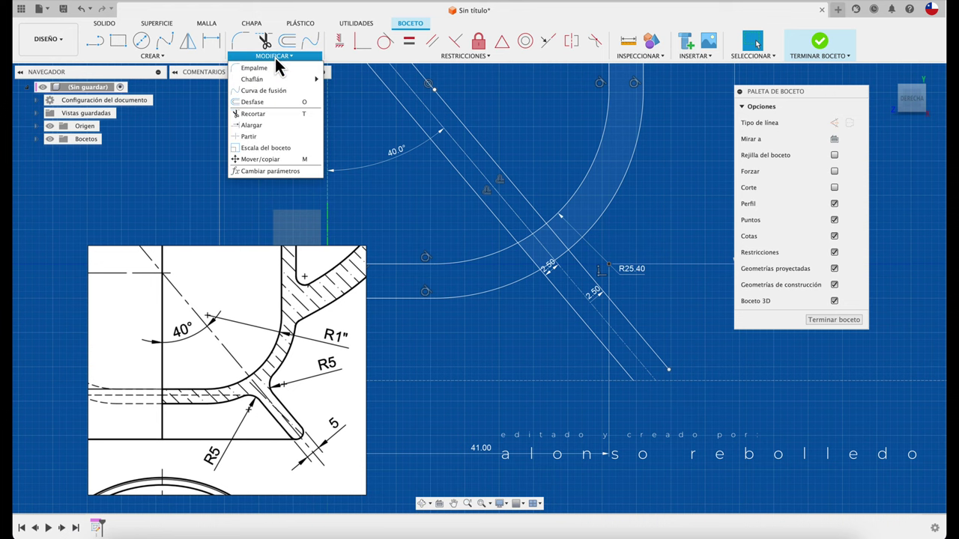
left_click(263, 136)
left_click(663, 367)
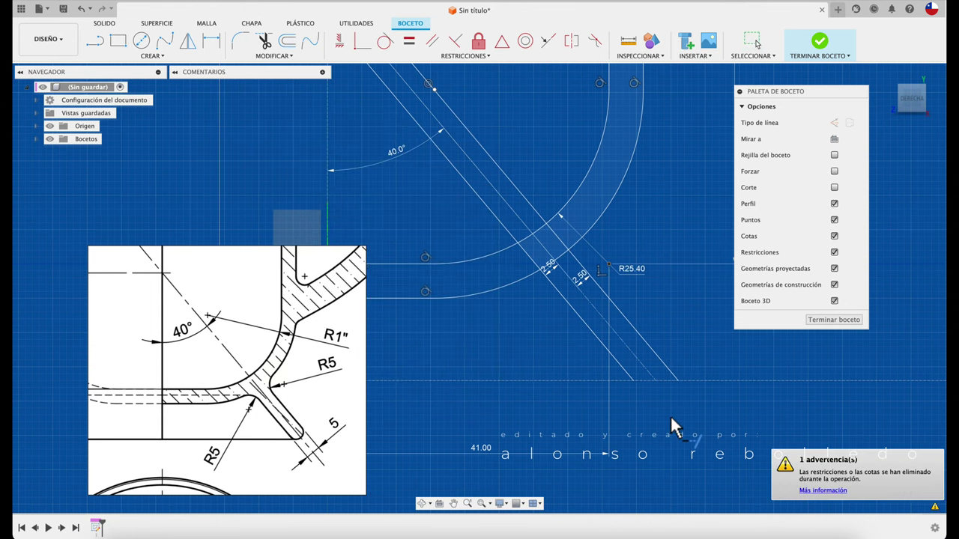
key("Escape")
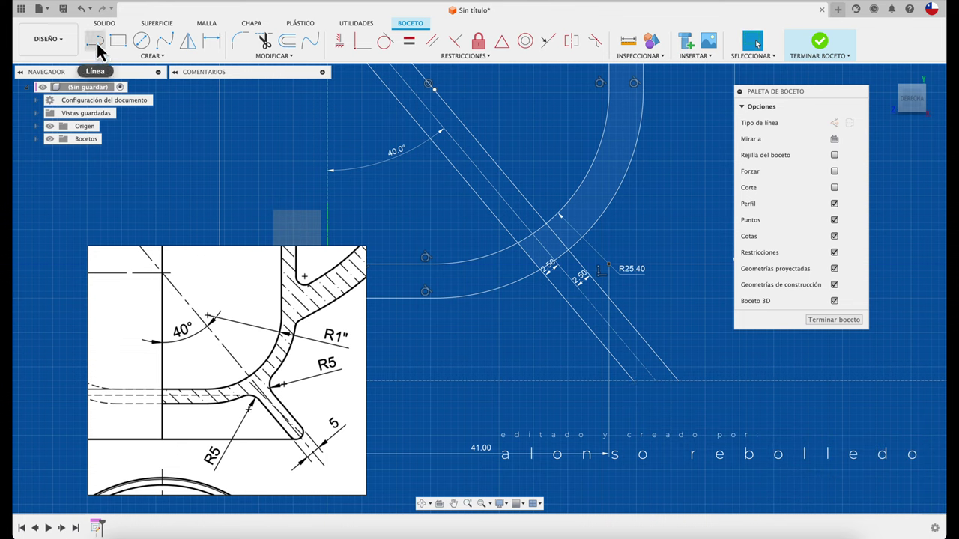
Draw a straight cross line across the slot's lower end
left_click(96, 42)
left_click(633, 380)
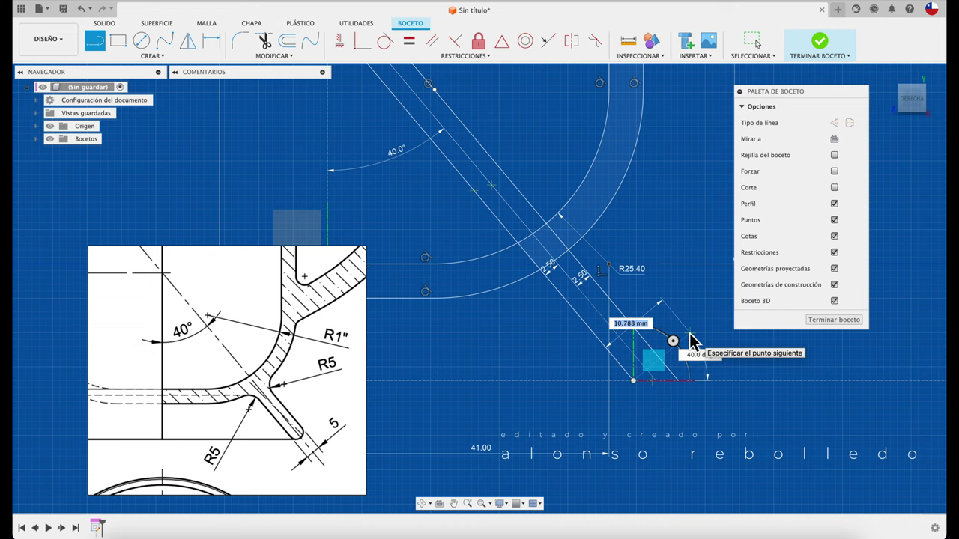
scroll(666, 359, "up", 4)
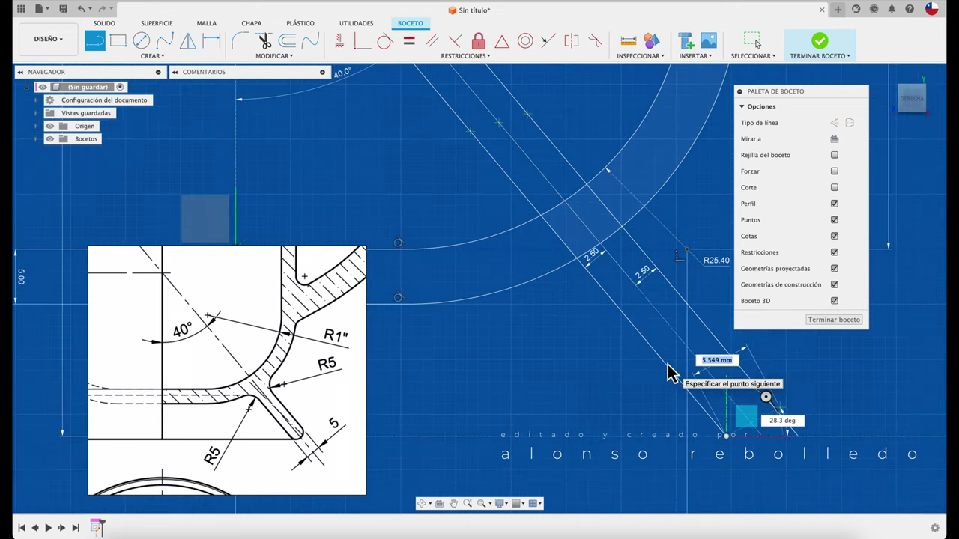
left_click(805, 392)
key("Escape")
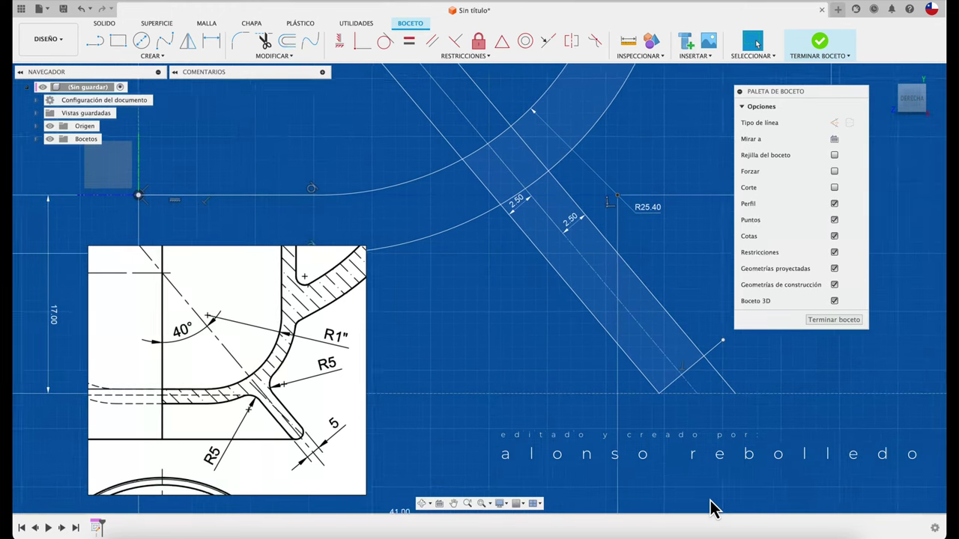
Trim the right slot line and cross line overhangs so the end is squarely capped
key("t")
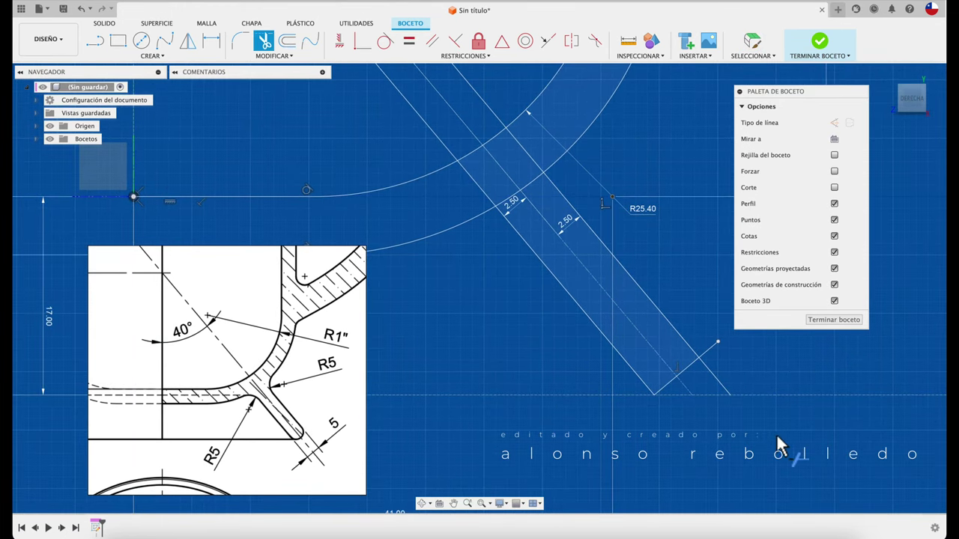
left_click(710, 366)
left_click(712, 362)
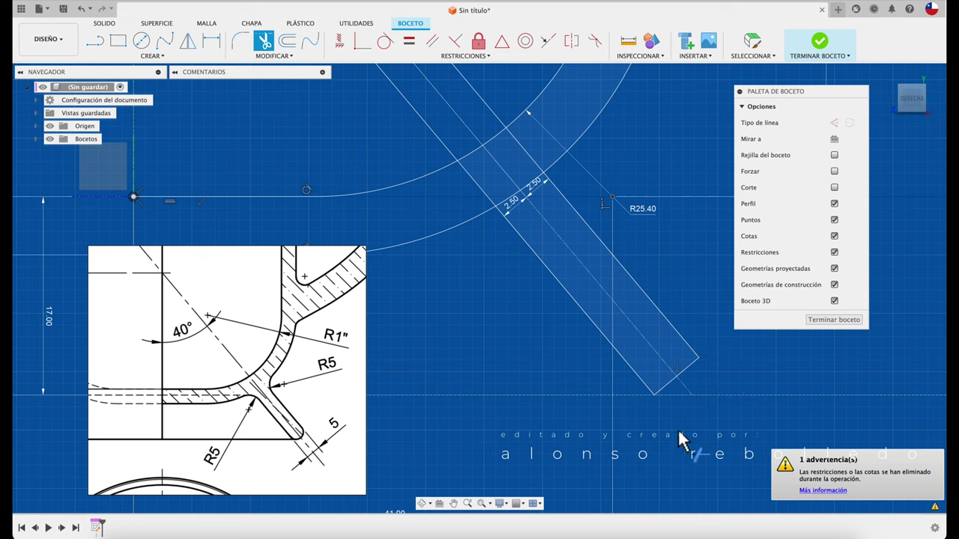
key("Escape")
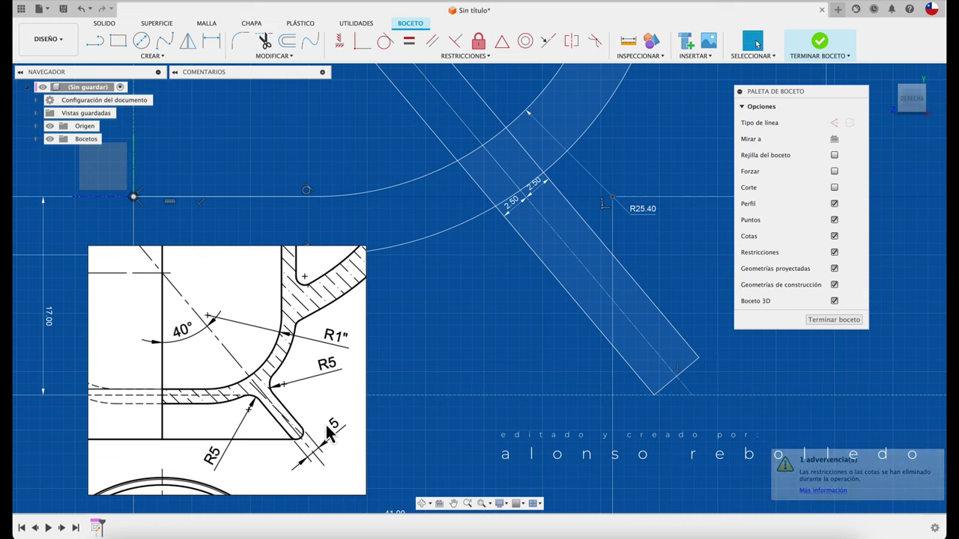
Fillet the slot's bottom-left and bottom-right corners, each with radius 2.50
left_click(240, 46)
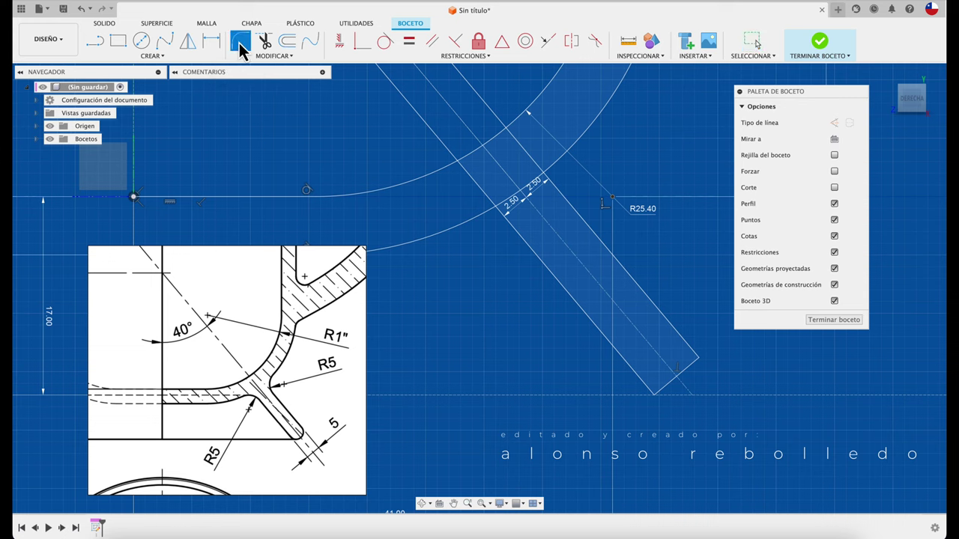
left_click(663, 397)
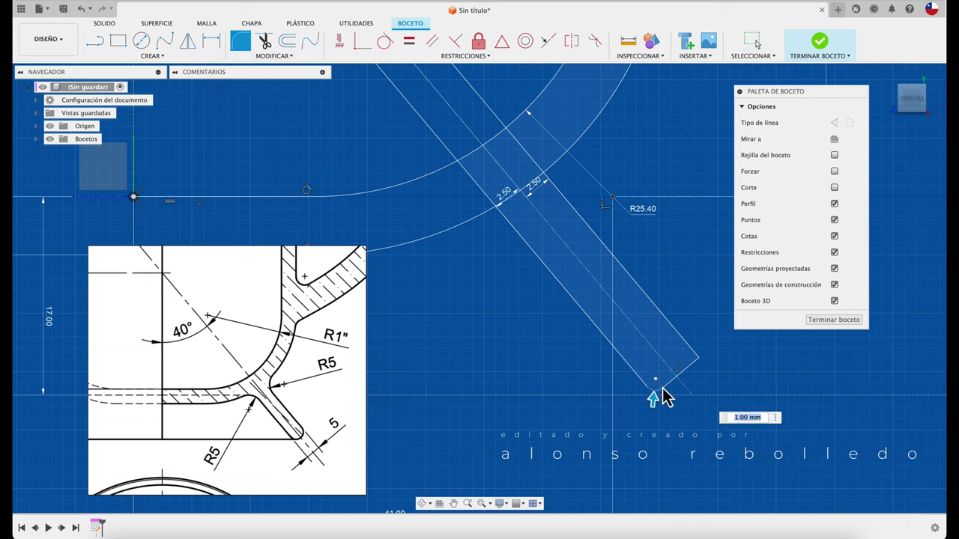
type("5")
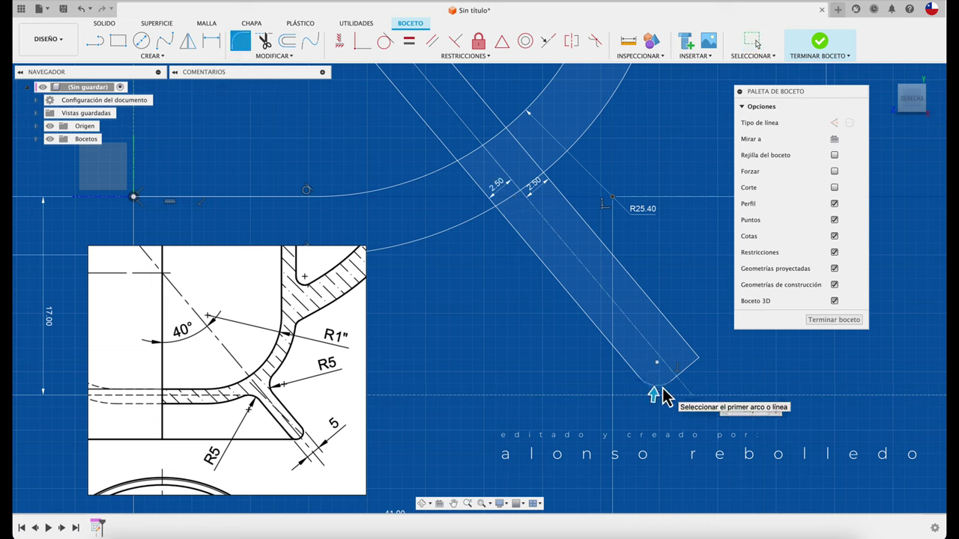
key("Return")
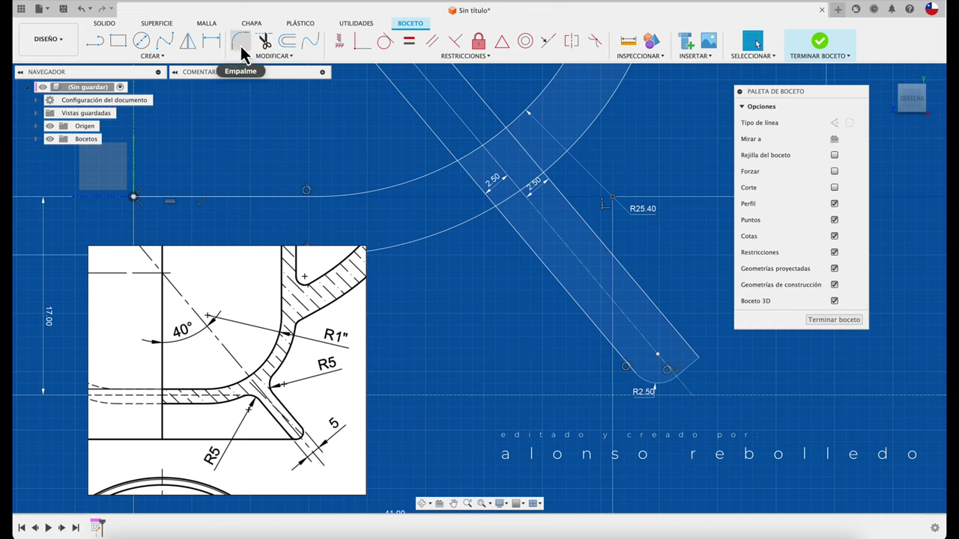
left_click(240, 40)
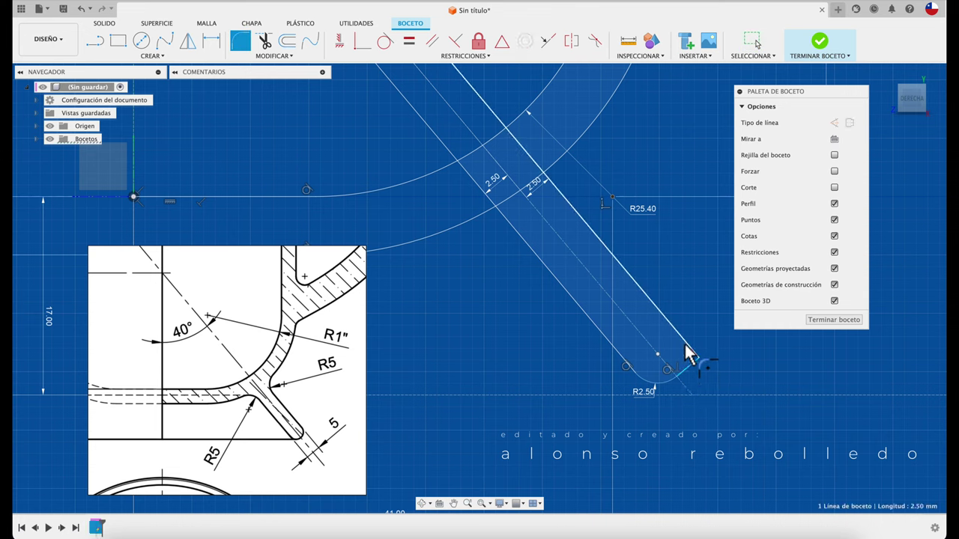
left_click(686, 352)
type("2.")
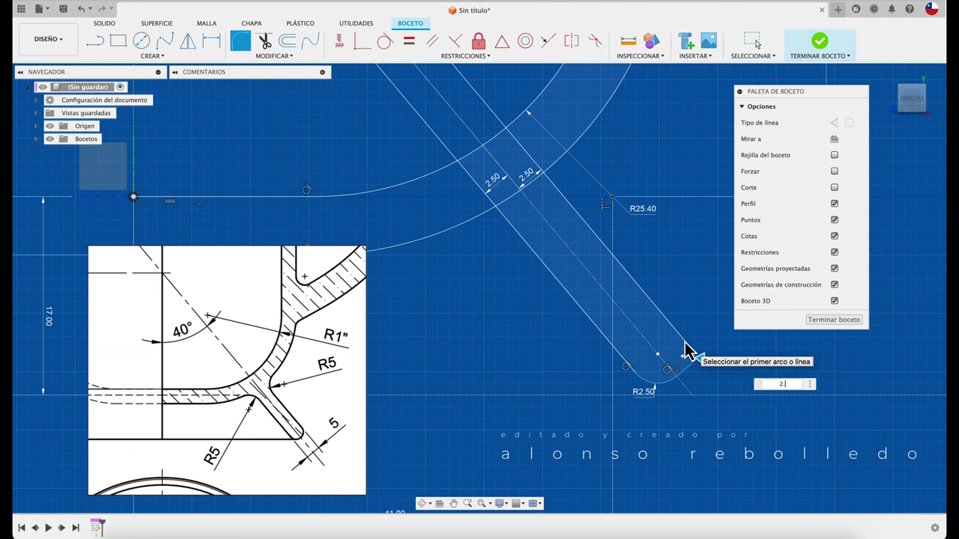
type("5")
key("Return")
scroll(531, 303, "down", 5)
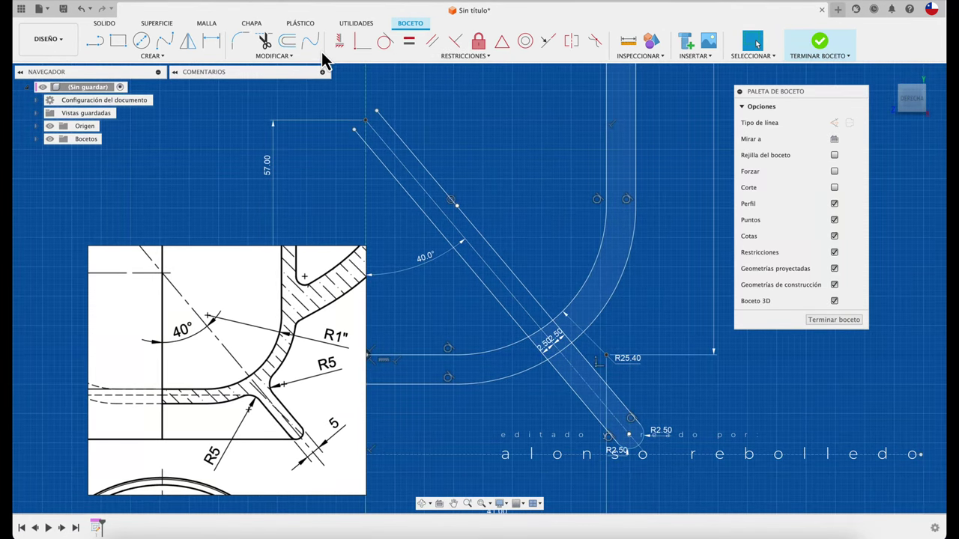
Trim the six leftover slot and arc segments so the arm lines end at the wall curve
left_click(263, 40)
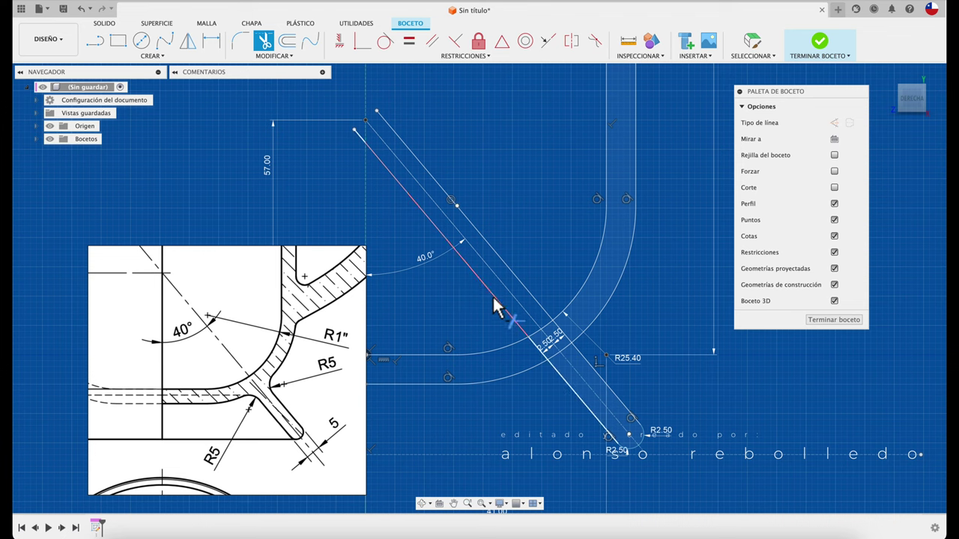
left_click(515, 330)
left_click(539, 325)
left_click(549, 325)
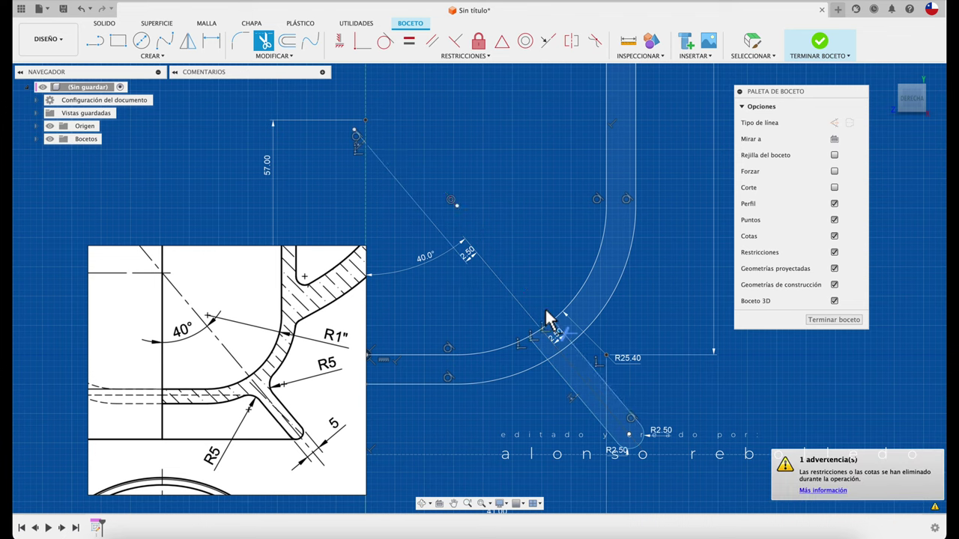
left_click(567, 347)
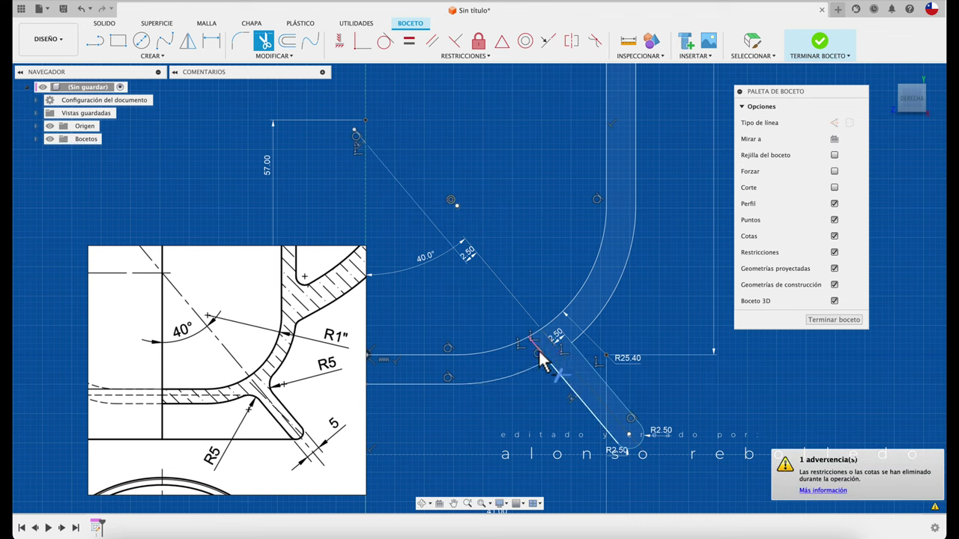
left_click(539, 351)
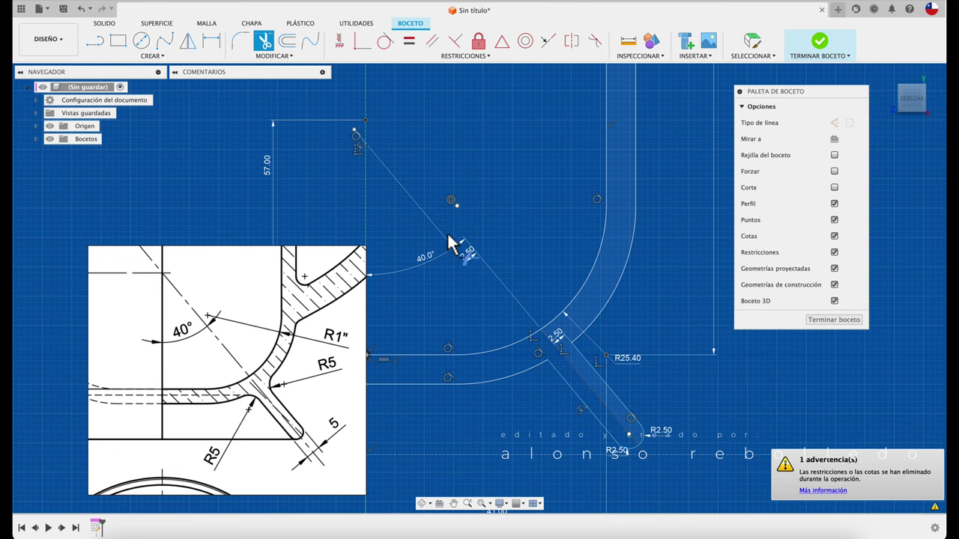
left_click(538, 416)
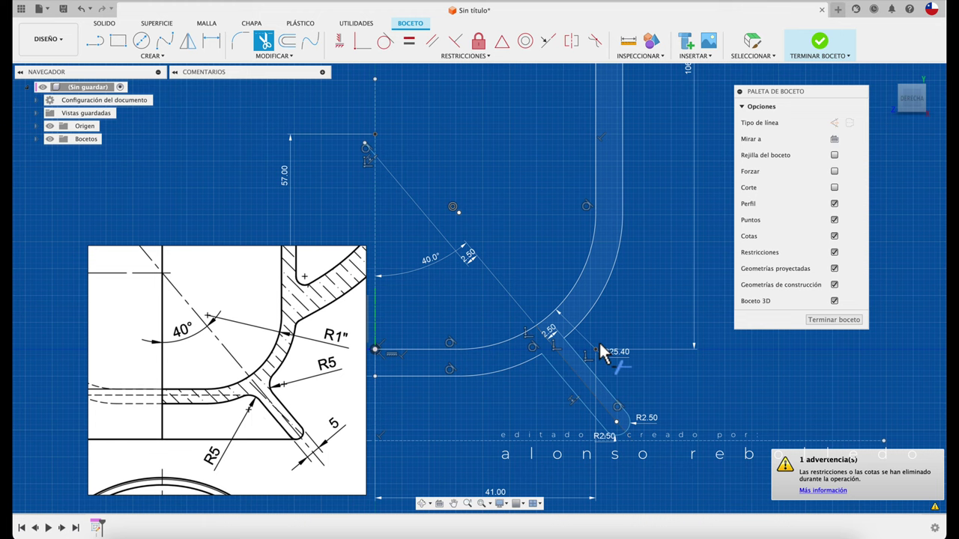
scroll(603, 352, "up", 2)
scroll(599, 352, "up", 1)
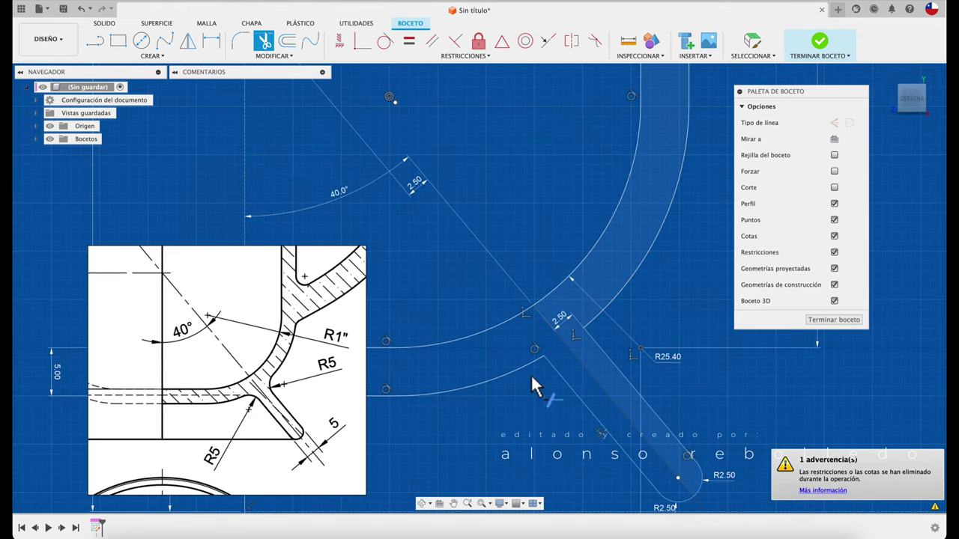
left_click(262, 40)
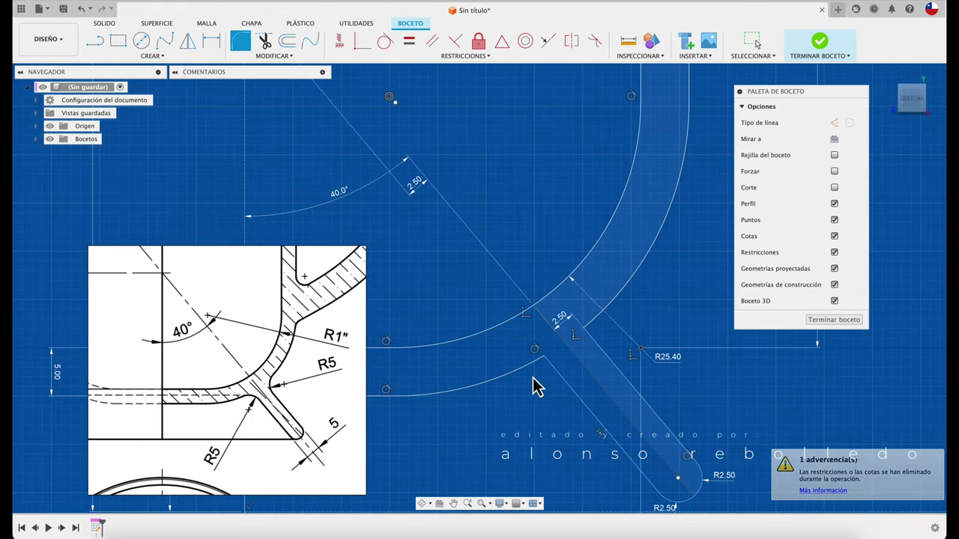
Blend the arm's lower line into the outer wall arc with an R5.00 fillet
key("f")
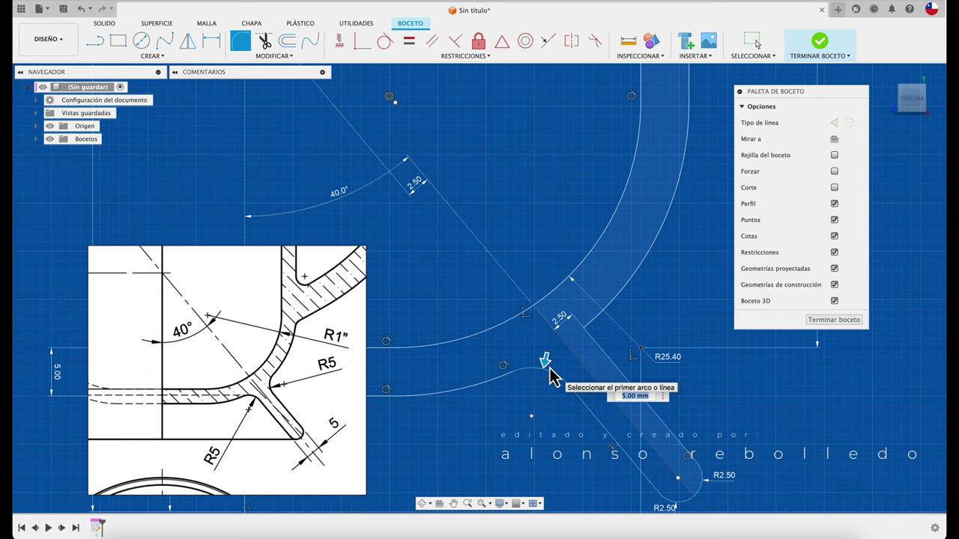
left_click(603, 357)
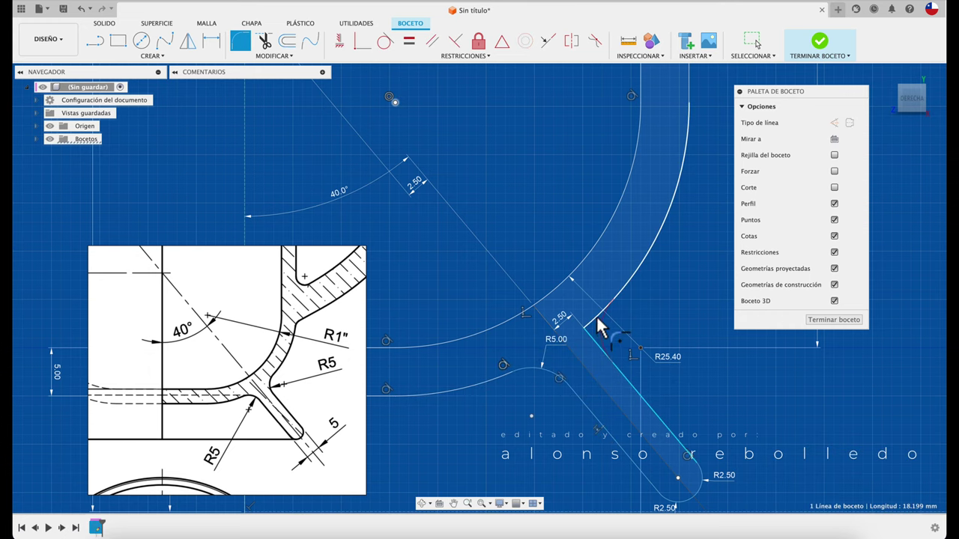
left_click(599, 327)
scroll(525, 458, "down", 1)
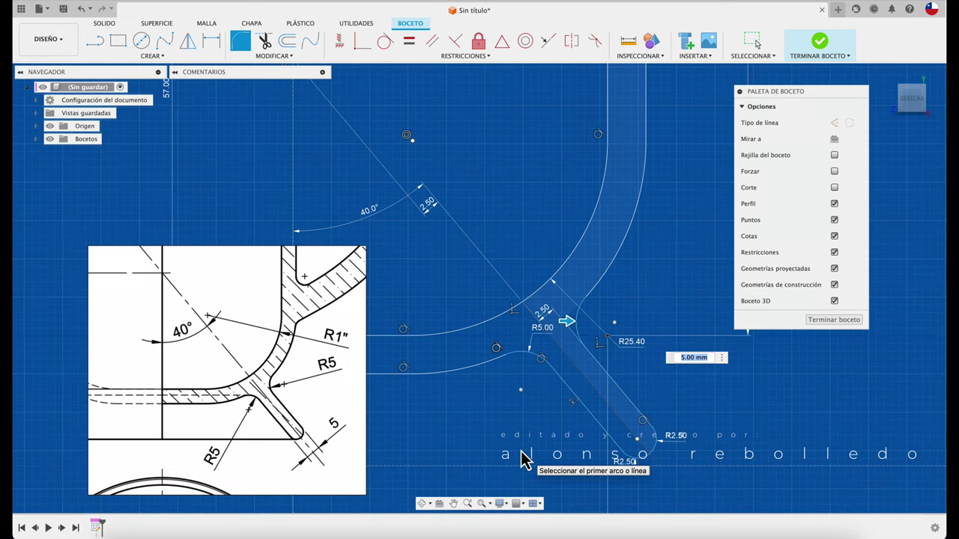
scroll(525, 457, "down", 1)
key("Escape")
scroll(527, 457, "down", 2)
Switch the 17 mm vertical line from construction to a normal sketch line
scroll(527, 457, "down", 1)
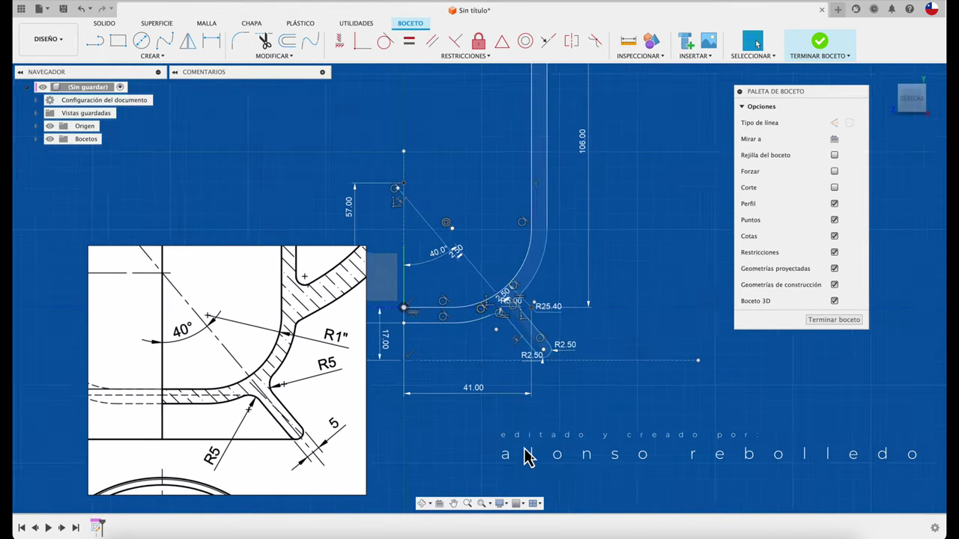
scroll(527, 457, "down", 2)
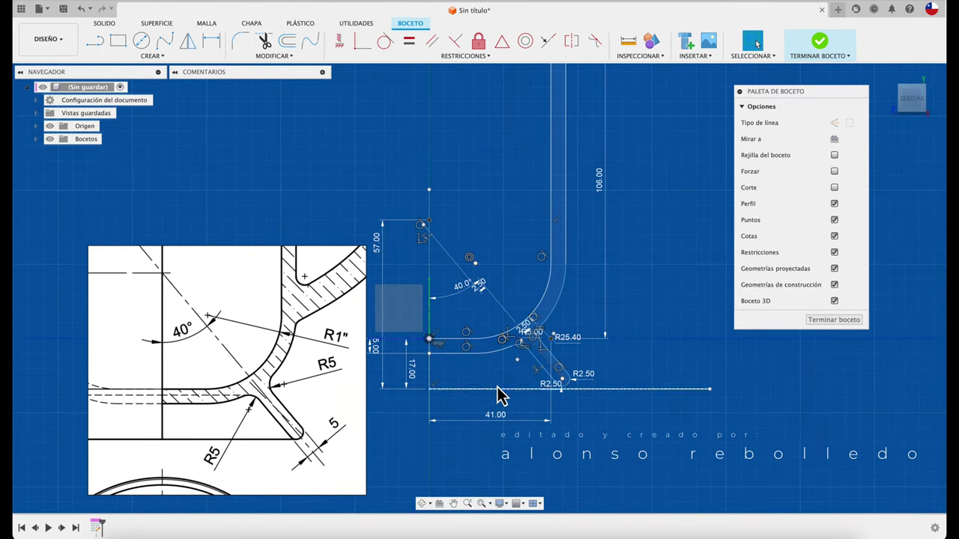
scroll(475, 367, "up", 1)
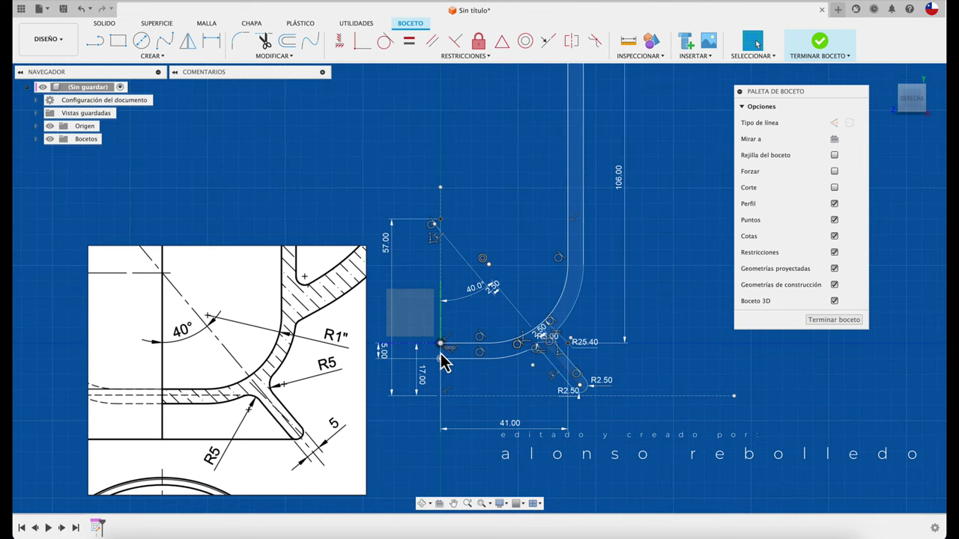
left_click(441, 358)
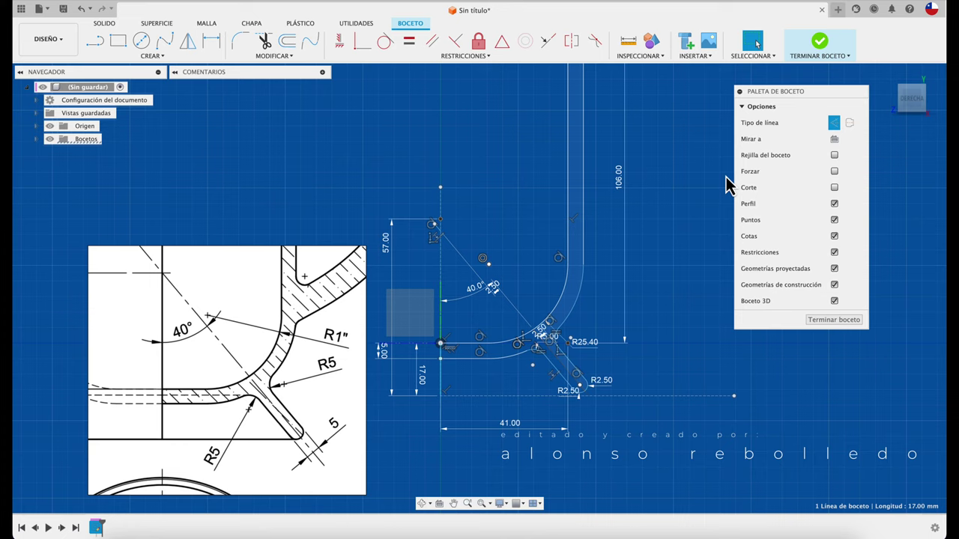
left_click(479, 383)
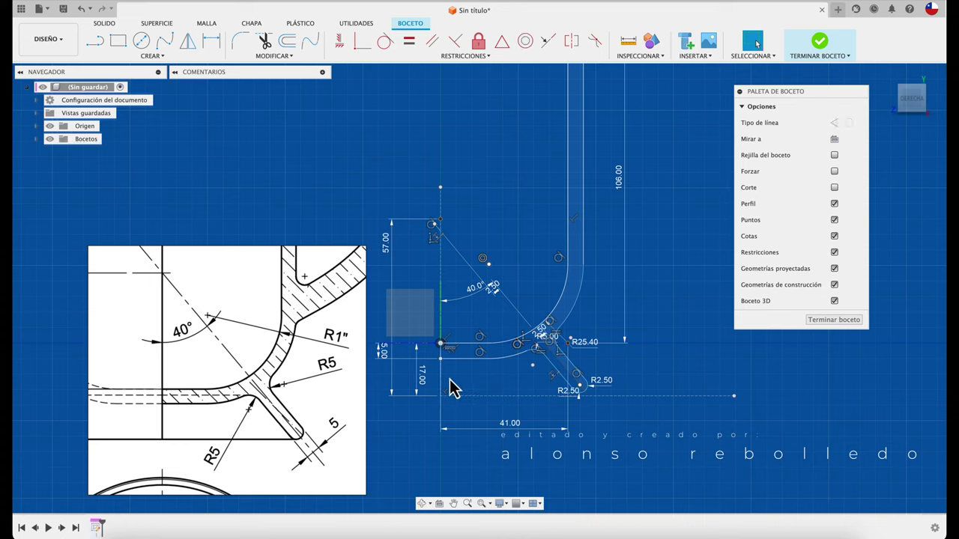
left_click(442, 384)
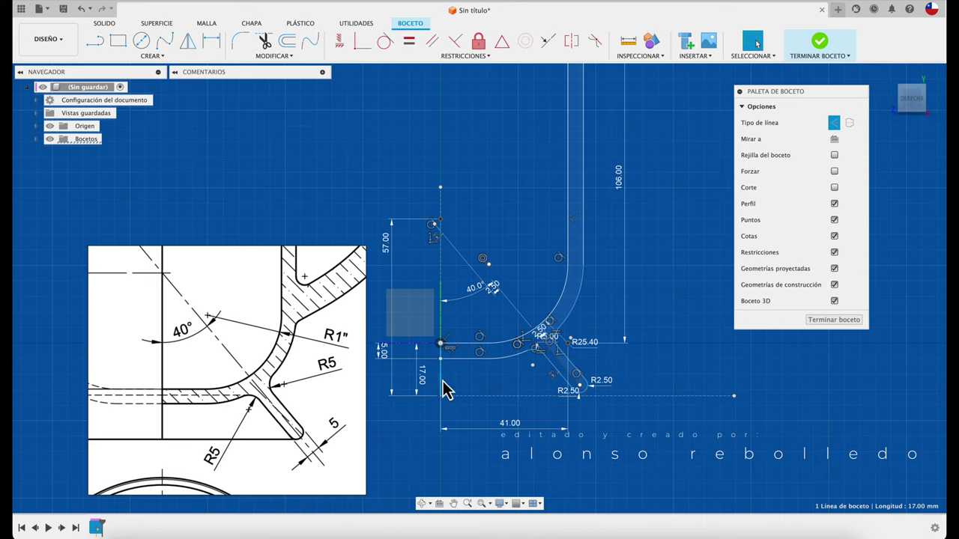
left_click(834, 125)
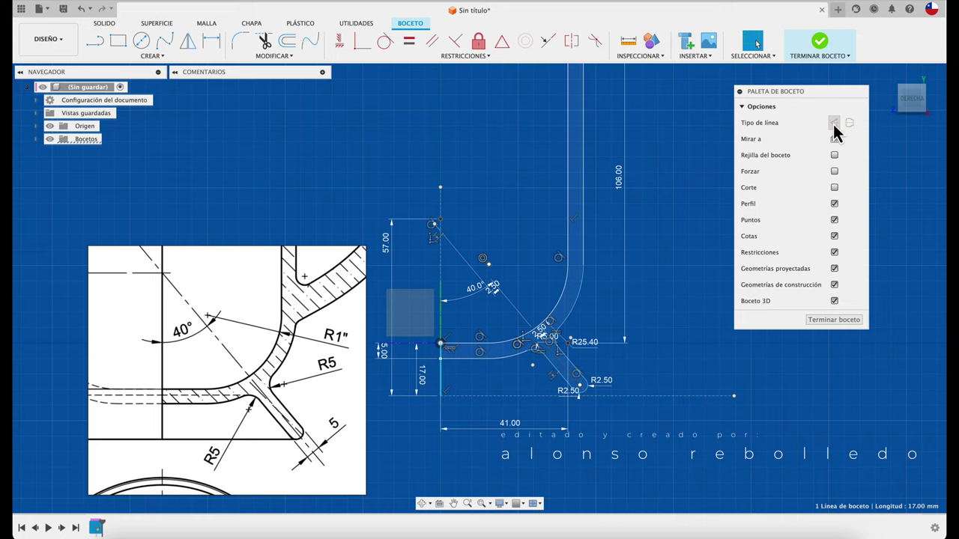
left_click(550, 359)
scroll(572, 379, "up", 3)
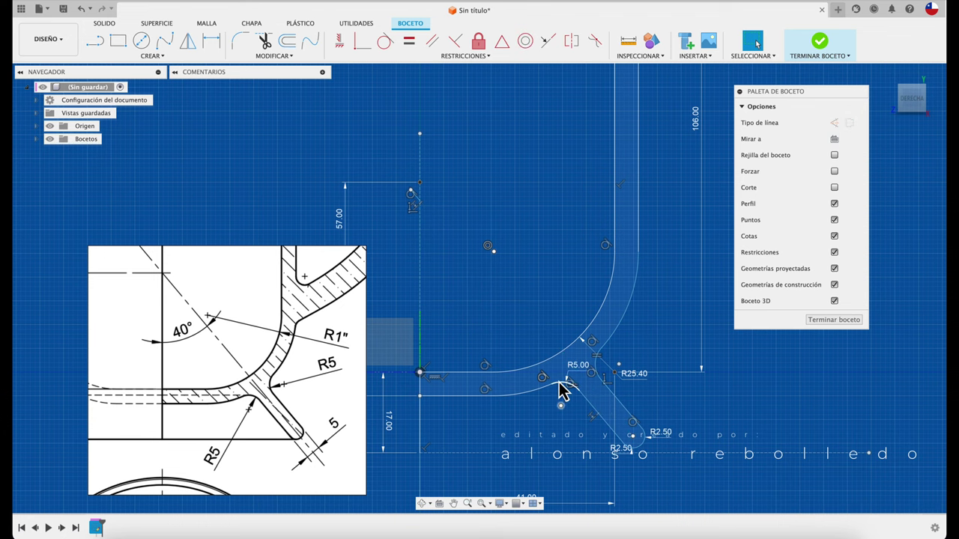
scroll(567, 374, "down", 2)
scroll(566, 374, "down", 2)
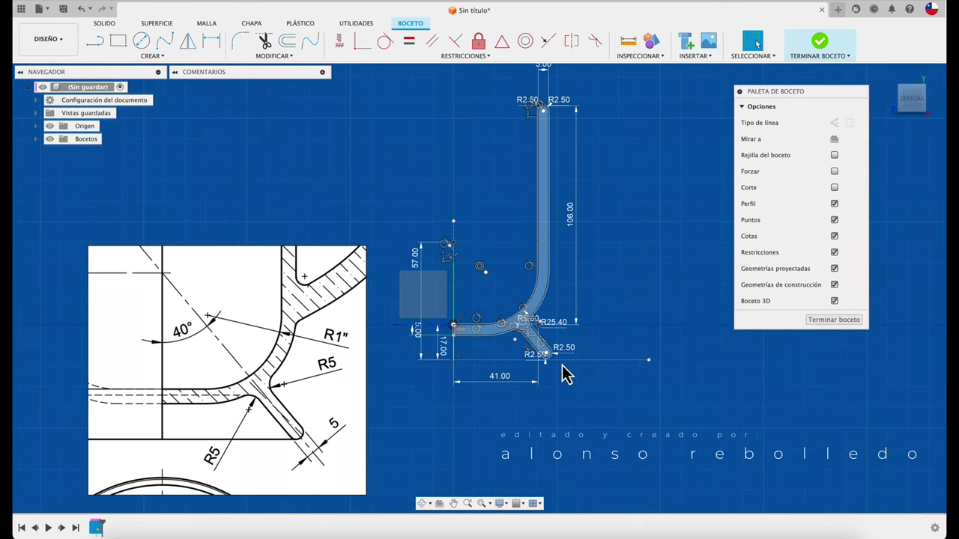
scroll(563, 367, "down", 1)
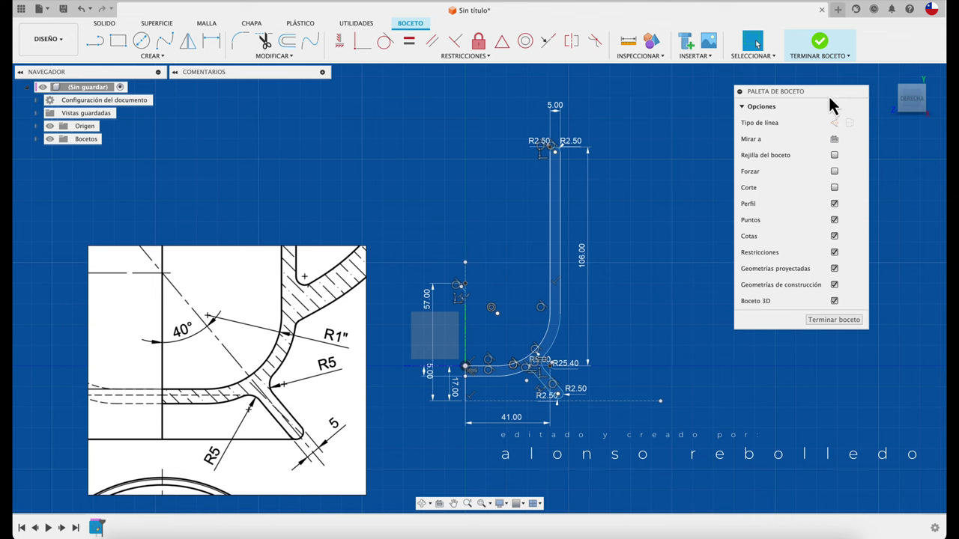
Finish the sketch and revolve the profile 360° about the vertical line as a new body
left_click(818, 40)
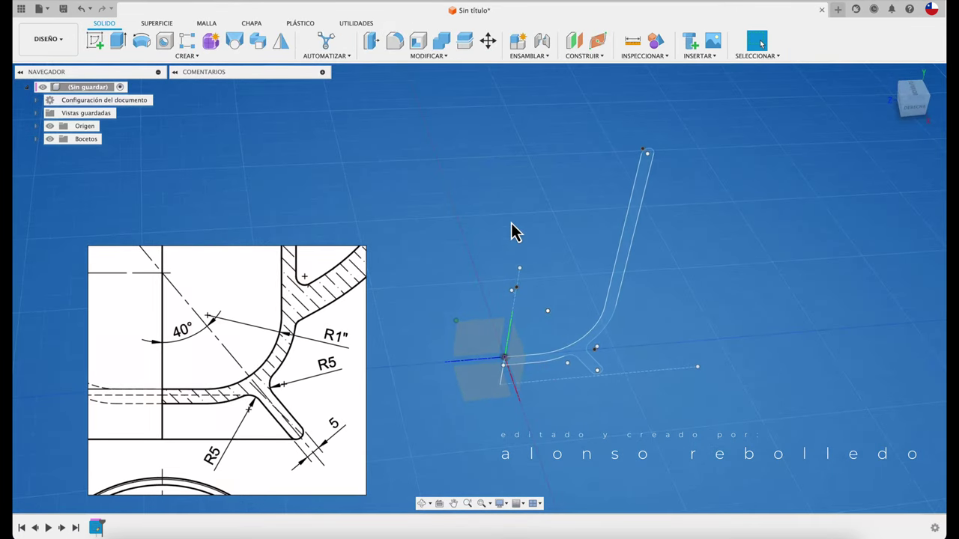
left_click(142, 41)
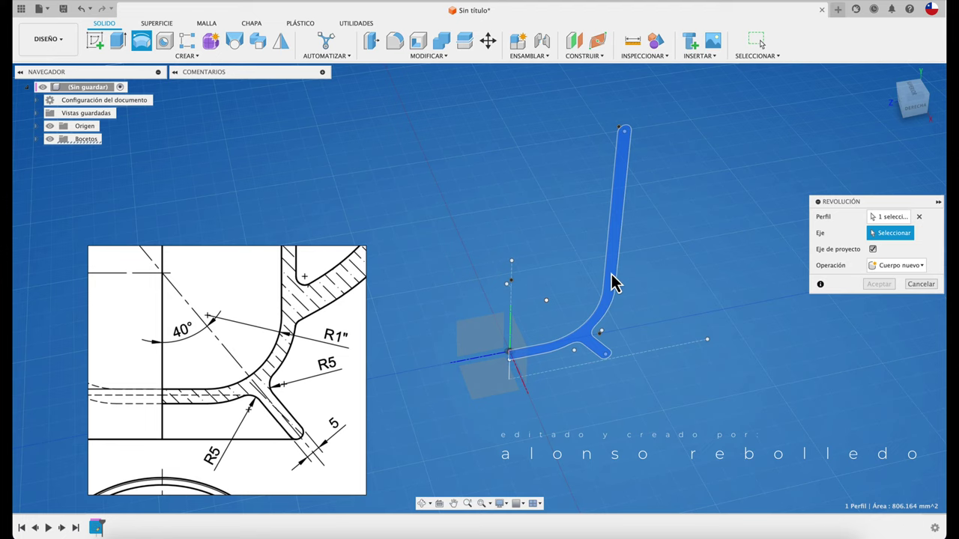
left_click(510, 348)
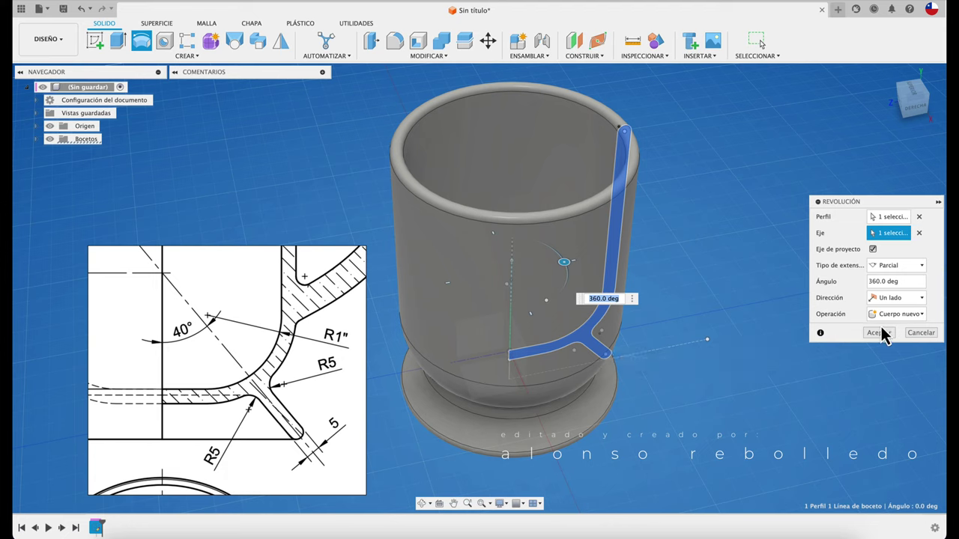
mouse_move(913, 97)
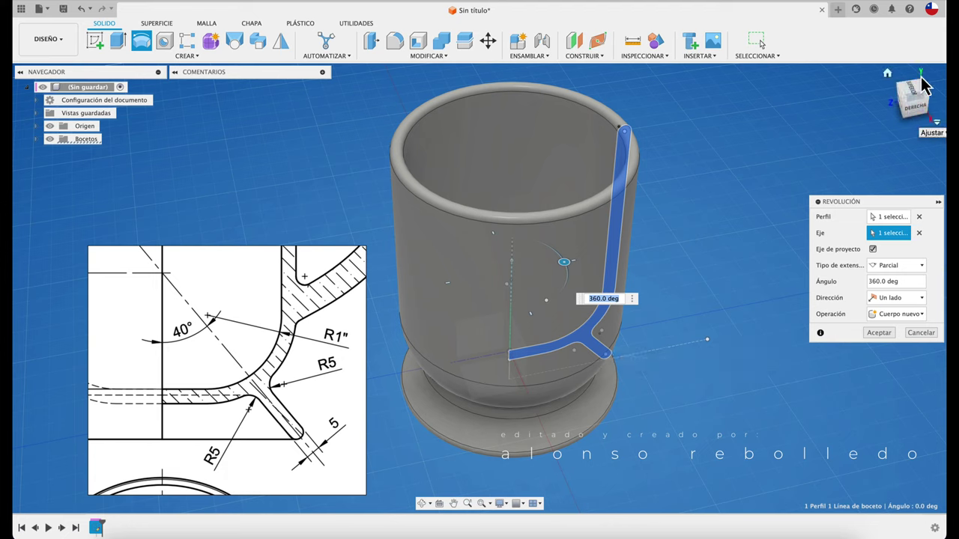
left_click(878, 334)
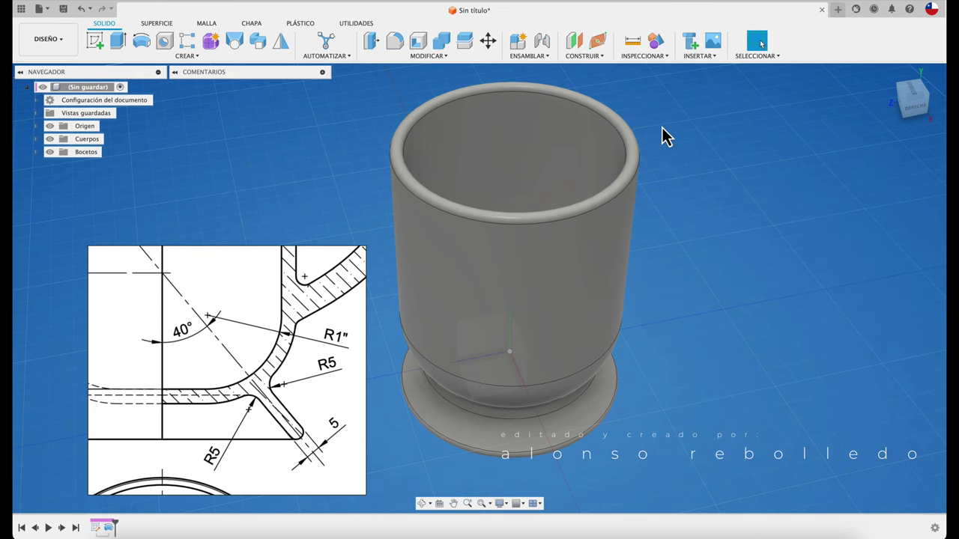
Enable Show Component Colors so the mug body appears purple, viewed from above
left_click(662, 58)
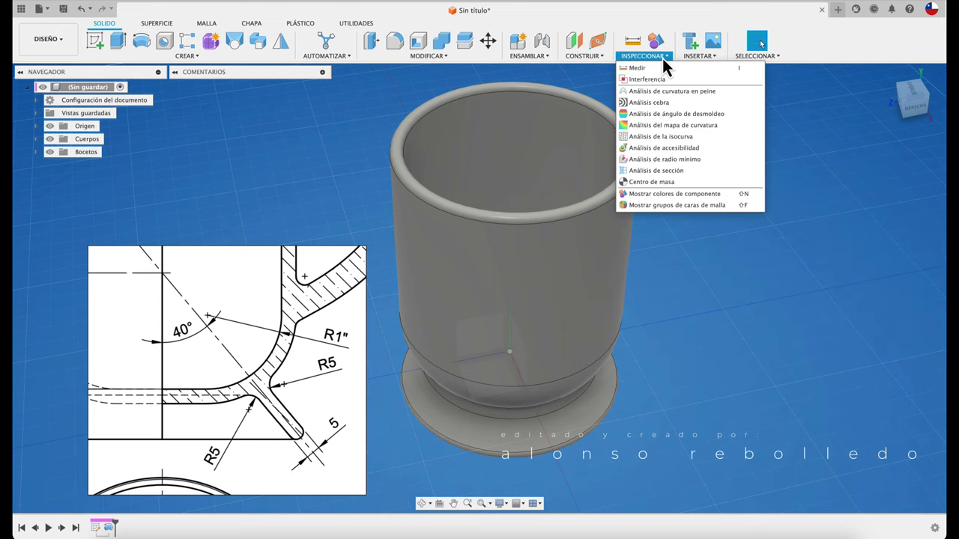
left_click(659, 43)
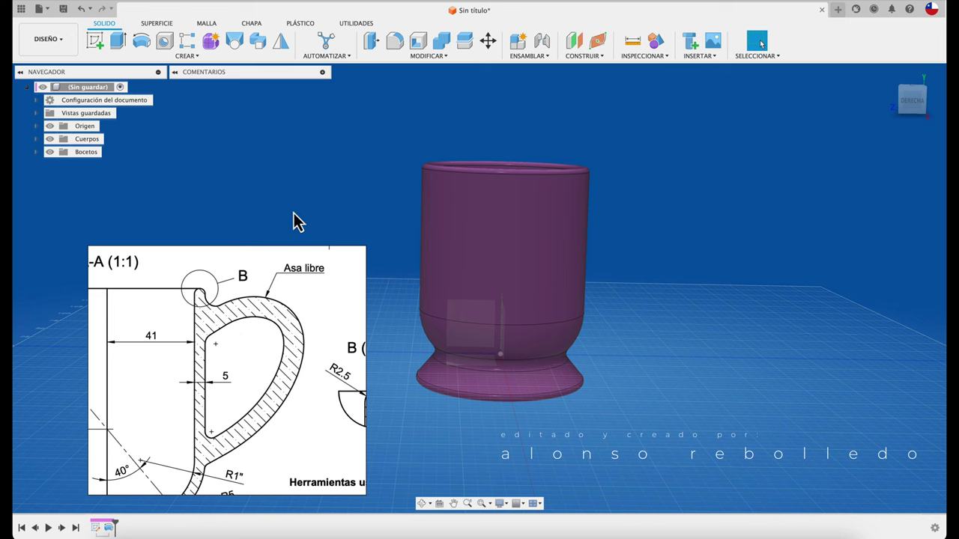
middle_click_drag(295, 220, 314, 215, "shift")
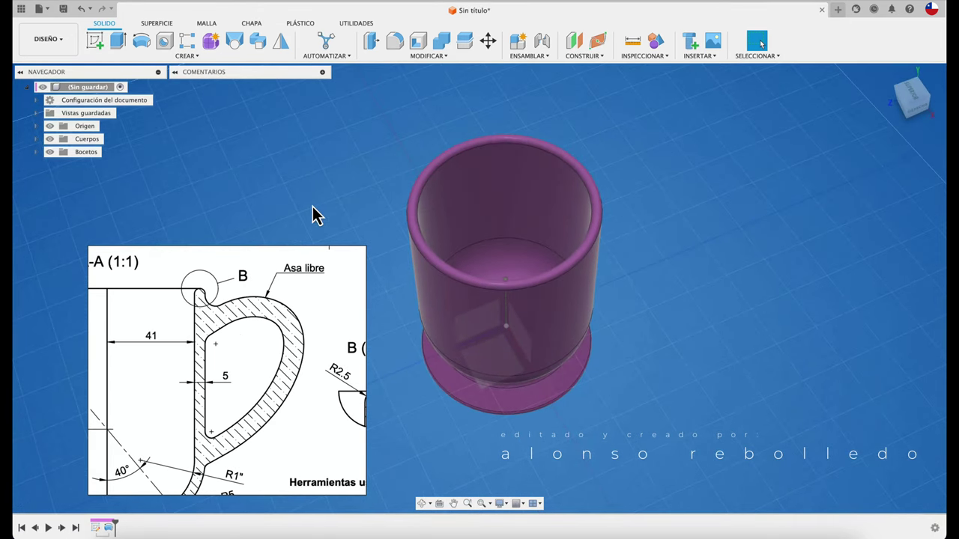
left_click(50, 139)
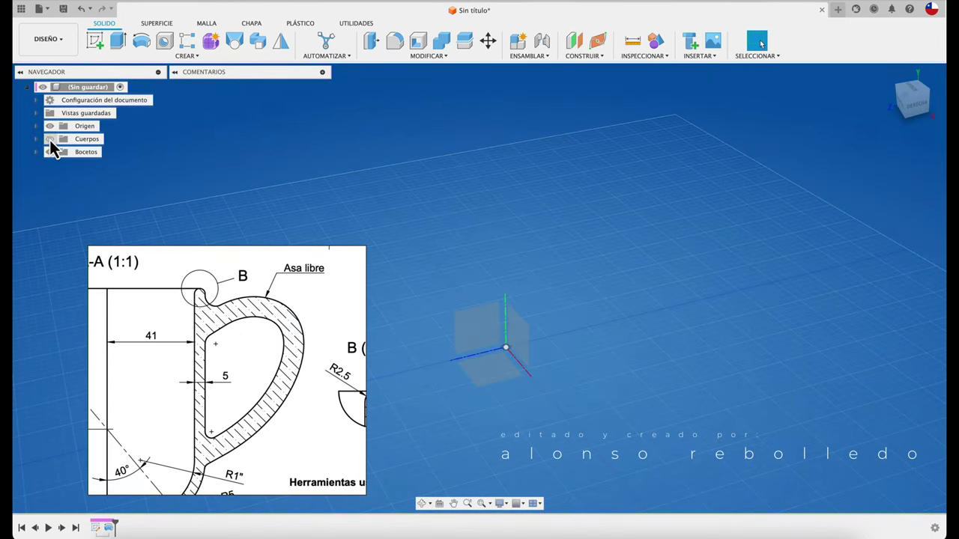
left_click(50, 139)
scroll(225, 153, "down", 5, "shift")
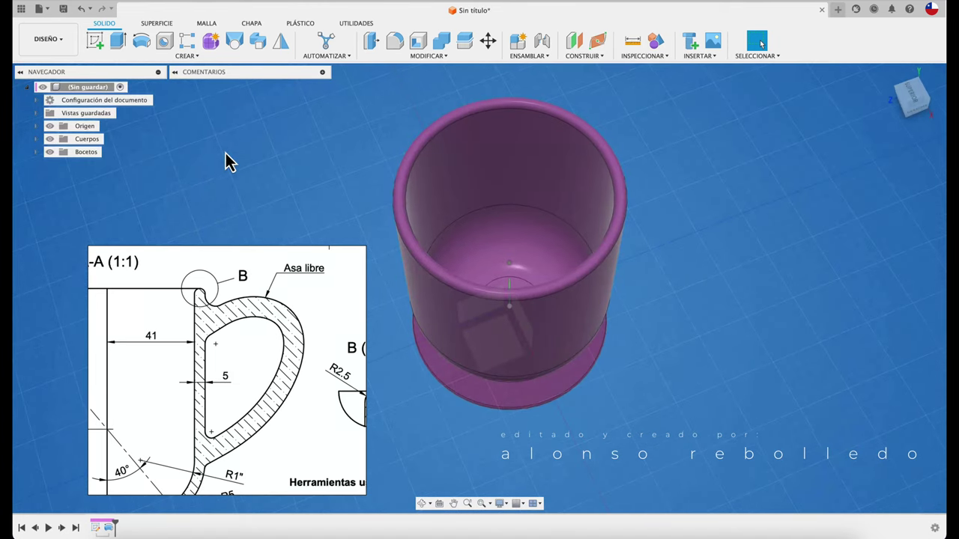
Start a sketch on the mug's vertical mid-plane and slice the body to expose the wall profile
left_click(95, 40)
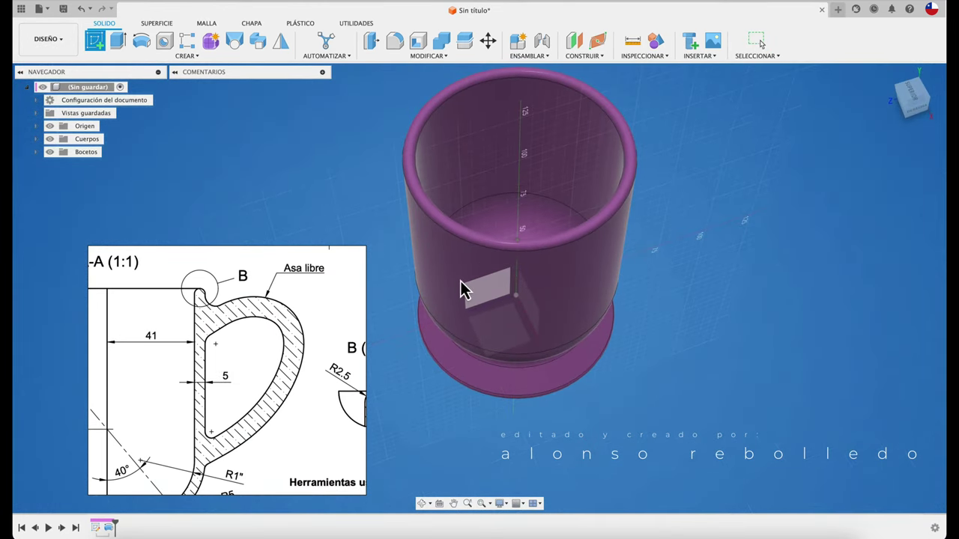
left_click(480, 304)
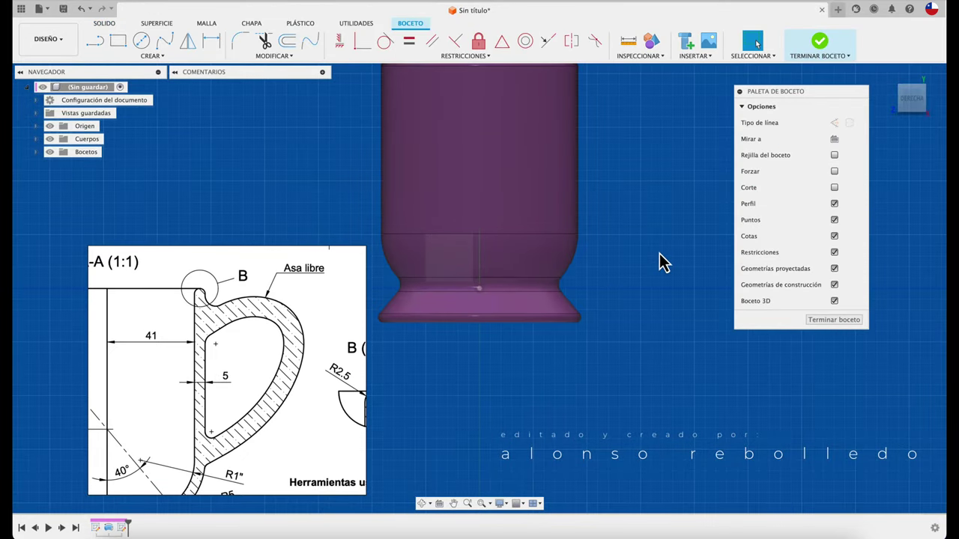
scroll(659, 260, "down", 5)
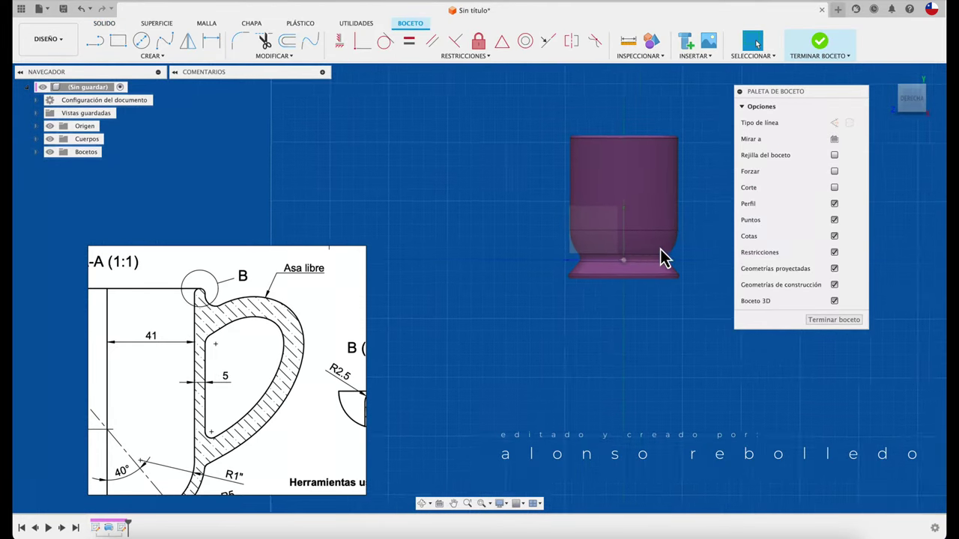
scroll(660, 255, "up", 5)
mouse_move(911, 99)
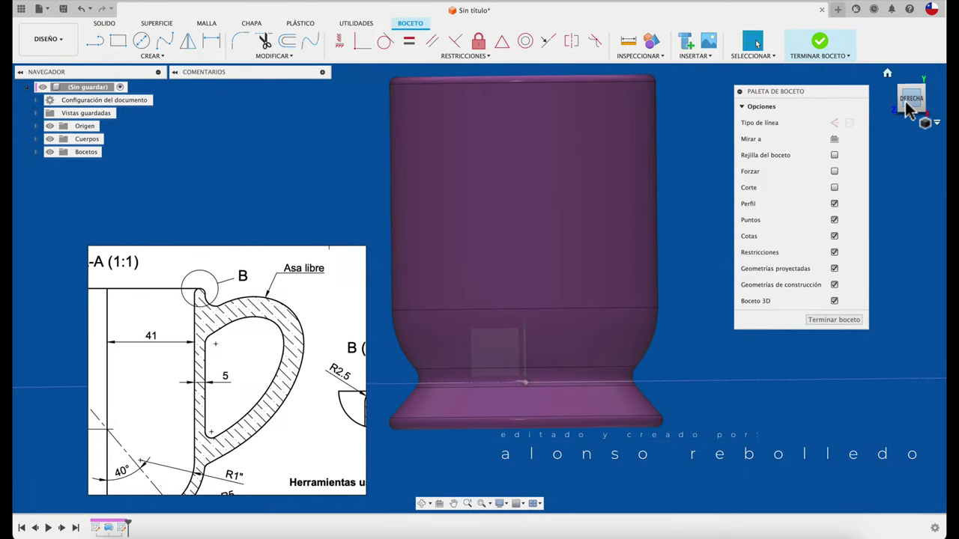
left_click(834, 188)
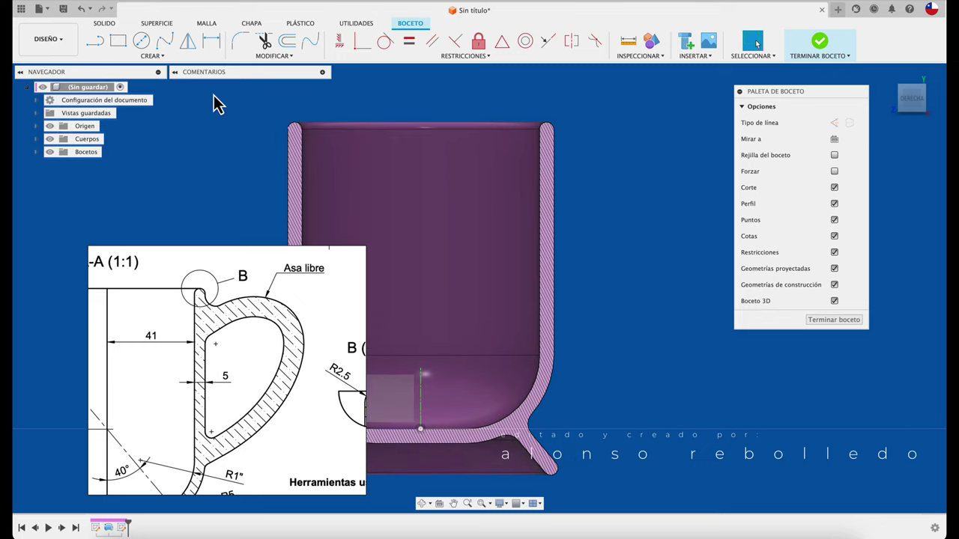
Draw a five-point fit spline from the upper wall around to near the base, then finish the sketch
left_click(167, 42)
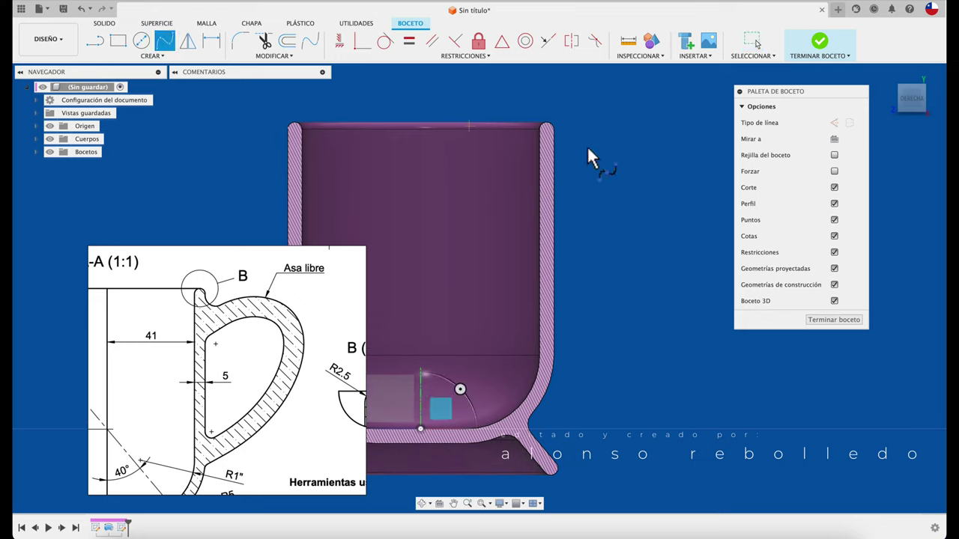
left_click(575, 170)
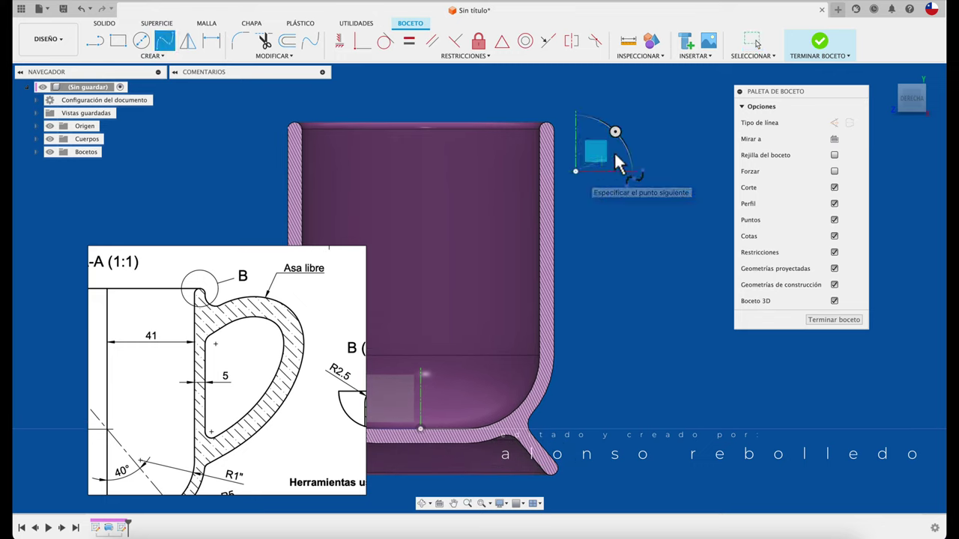
left_click(632, 149)
left_click(682, 172)
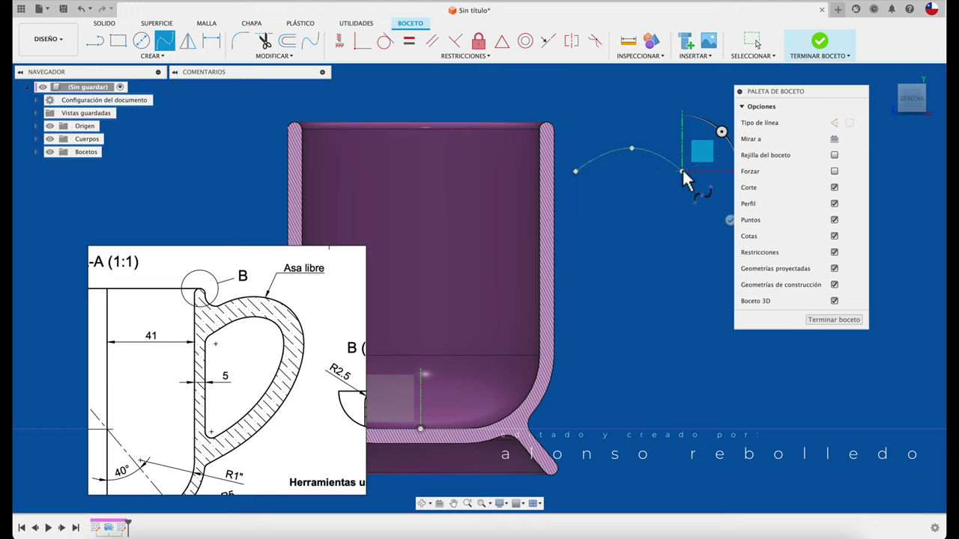
left_click(681, 241)
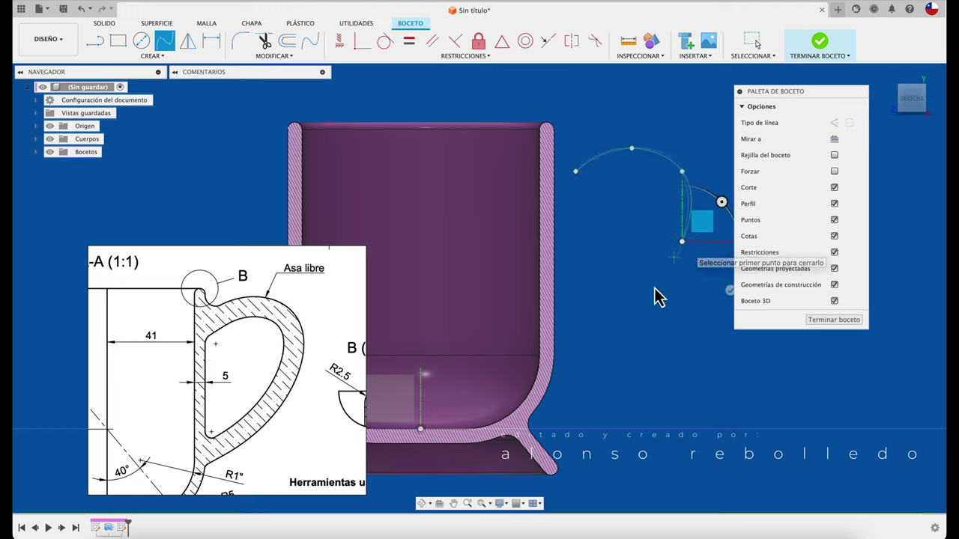
left_click(575, 321)
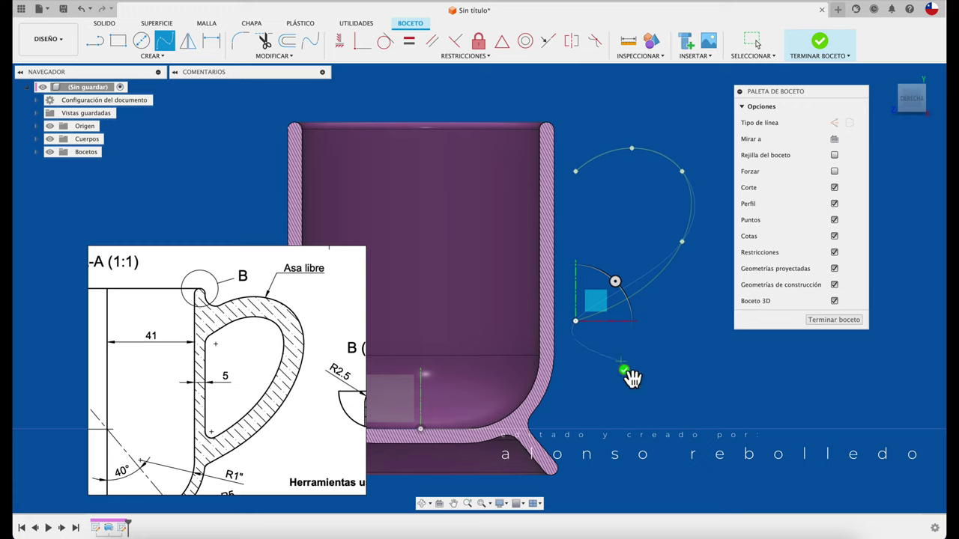
left_click(625, 372)
left_click(833, 320)
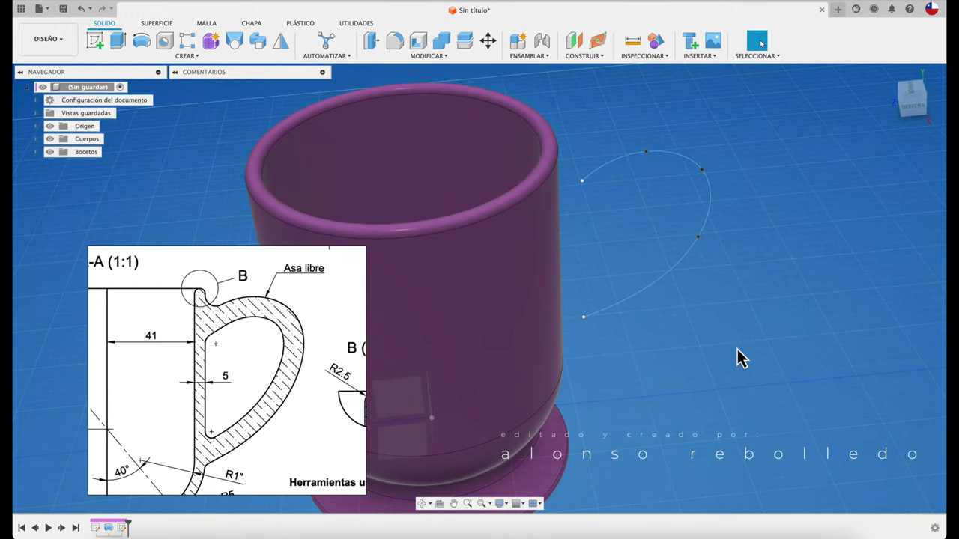
Add a plane along the handle spline at proportional distance 0.976, near its lower end
left_click(592, 57)
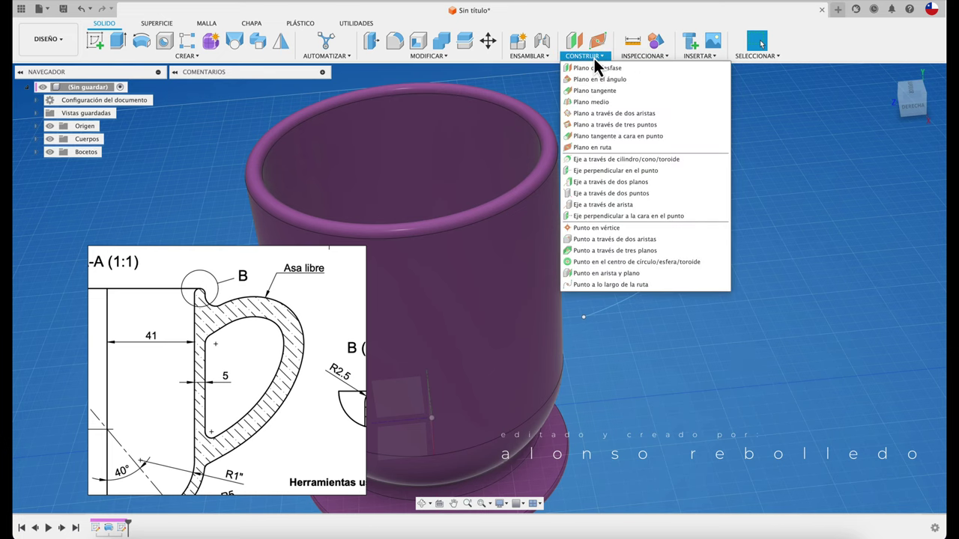
left_click(590, 147)
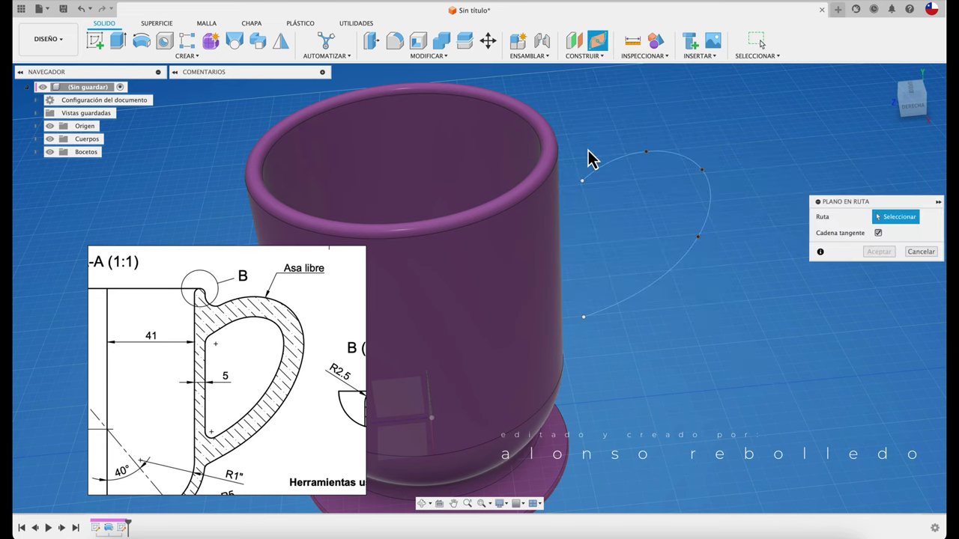
left_click(590, 323)
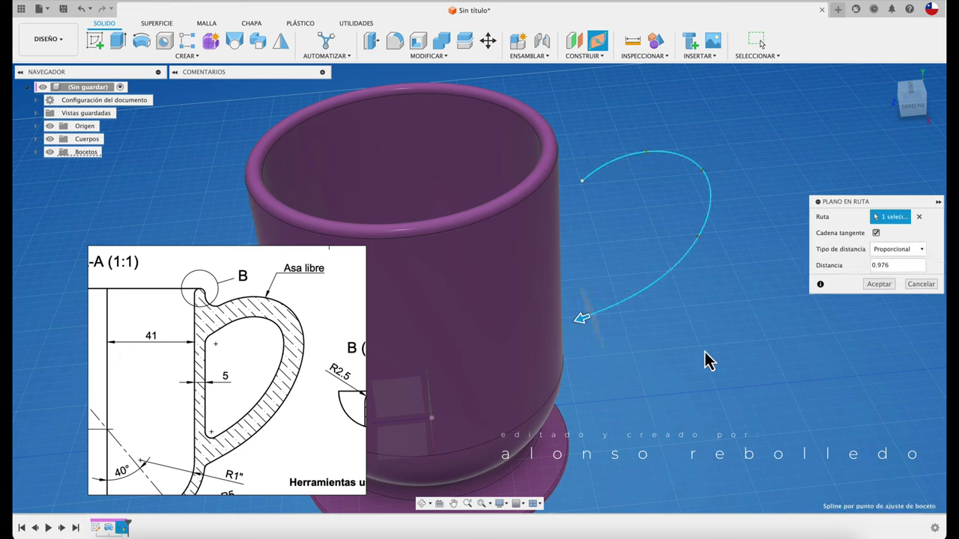
left_click(880, 284)
mouse_move(582, 381)
middle_mouse_down("shift")
mouse_move(603, 378)
mouse_move(614, 360)
mouse_move(629, 374)
middle_mouse_up("shift")
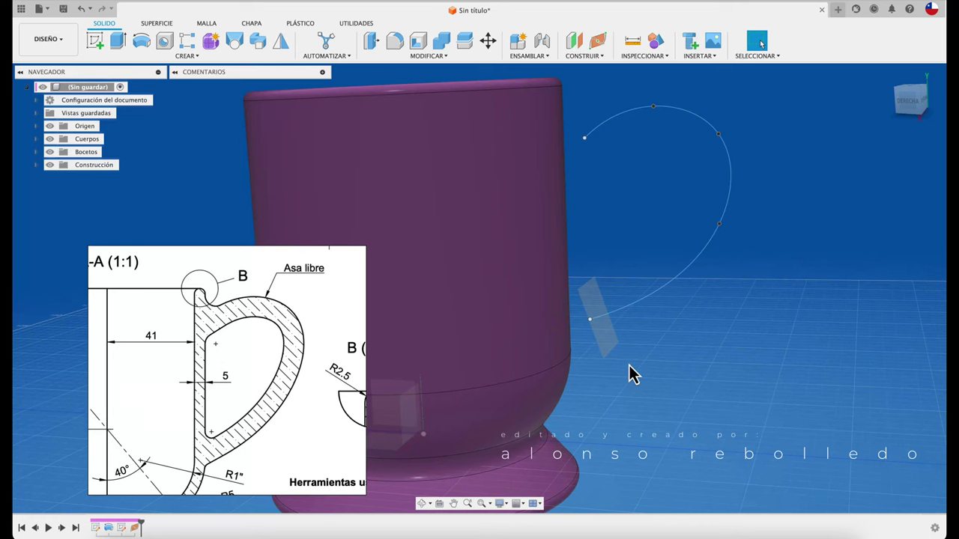
Start a new sketch on the construction plane at the curve's lower end
left_click(96, 46)
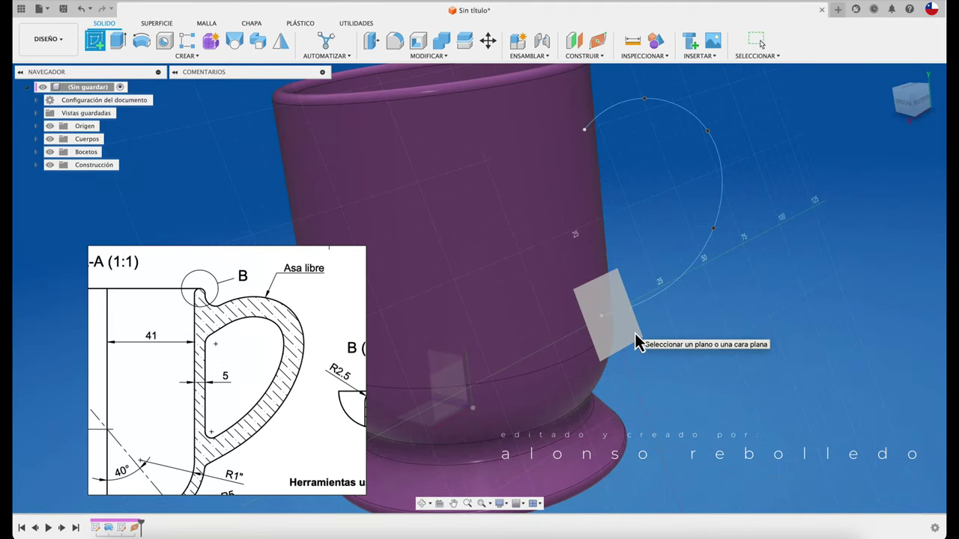
middle_click_drag(636, 338, 656, 347, "shift")
left_click(656, 347)
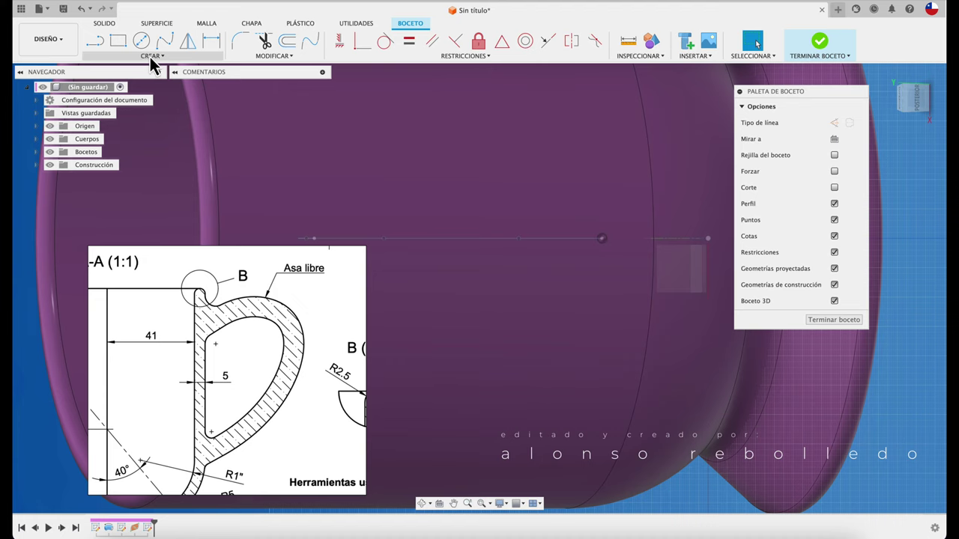
Draw a narrow upright ellipse centred on the spline's end point and finish the sketch
left_click(150, 57)
mouse_move(109, 113)
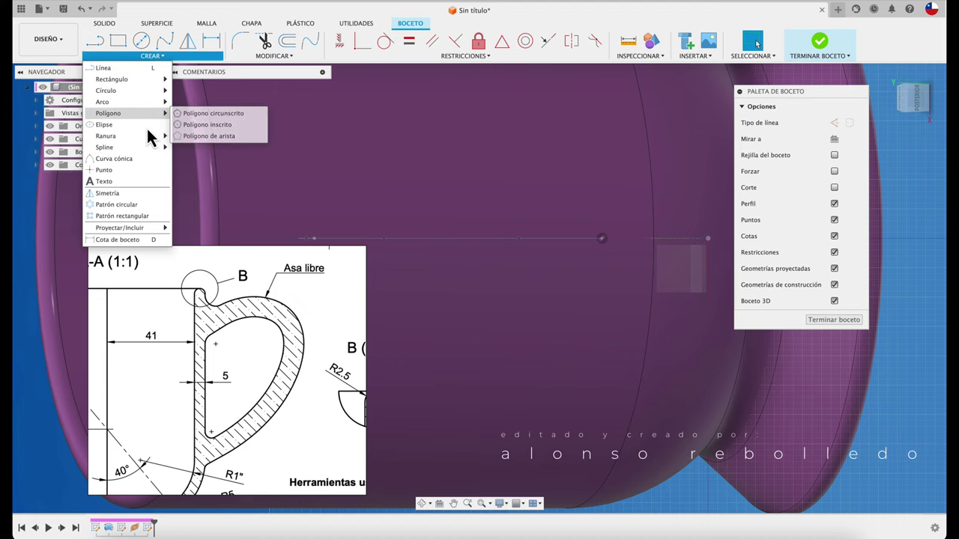
left_click(117, 124)
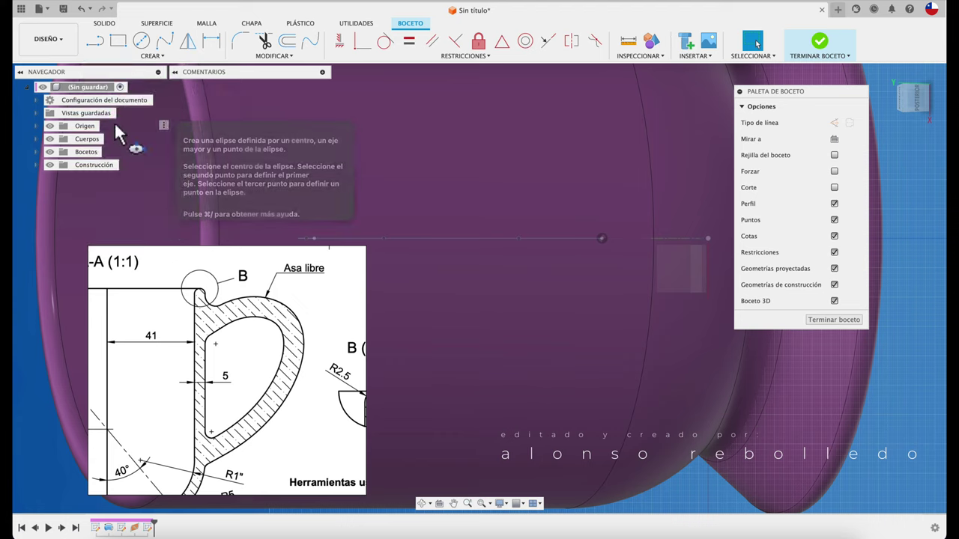
left_click(602, 239)
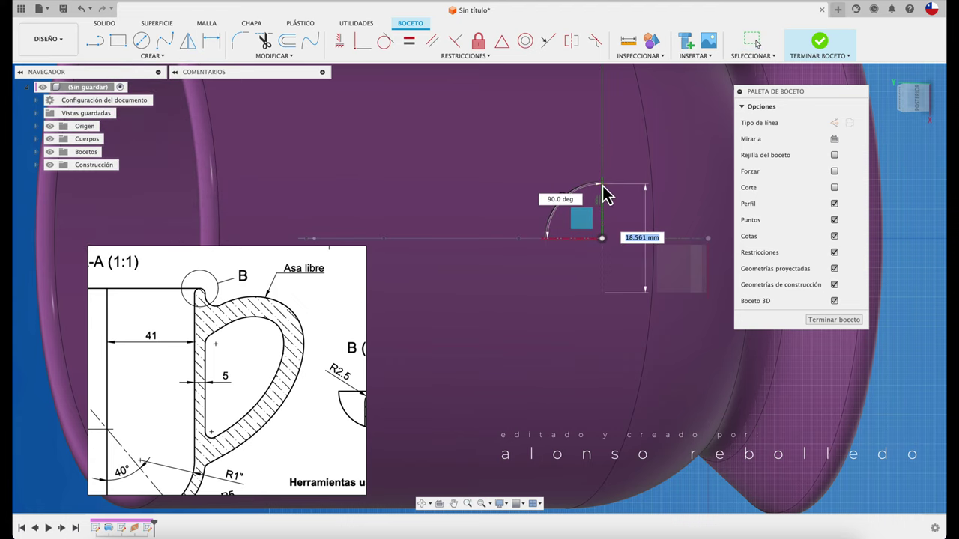
left_click(602, 181)
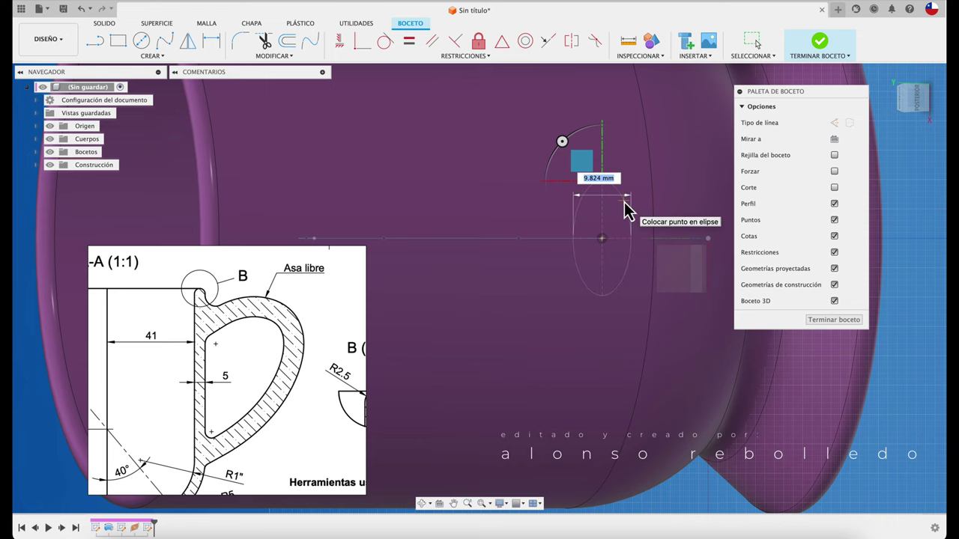
left_click(624, 199)
middle_click_drag(548, 319, 594, 321, "shift")
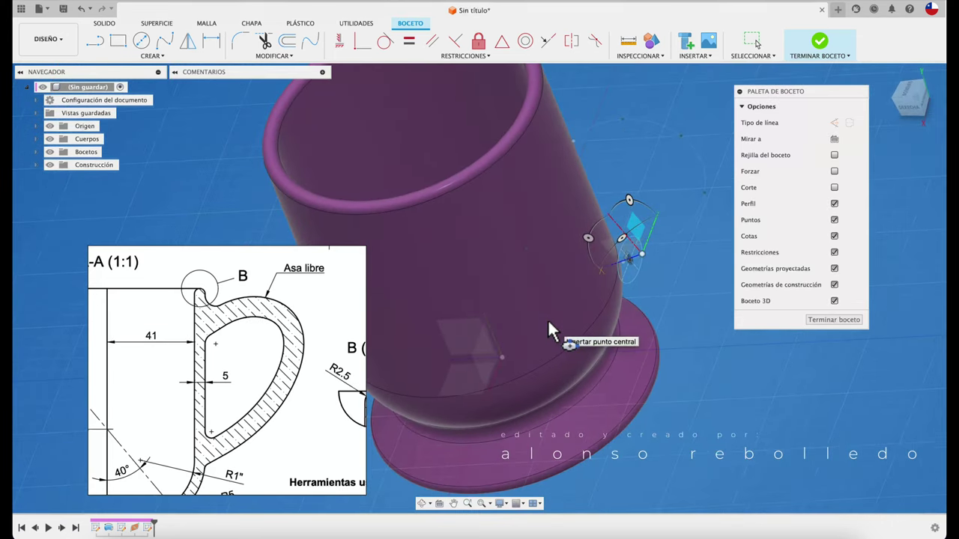
left_click(830, 320)
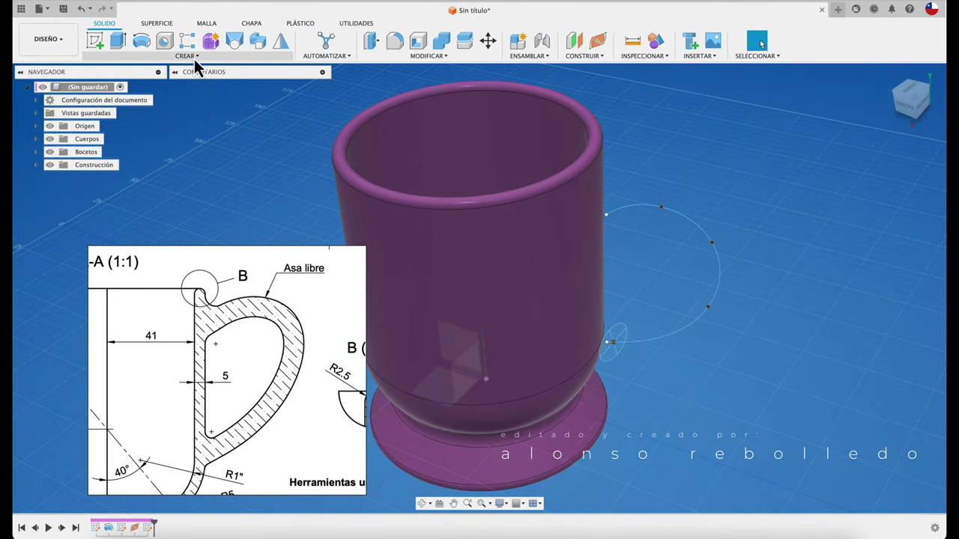
Sweep the ellipse profile along the C-shaped spline as a new body to create the solid handle
left_click(258, 39)
middle_click_drag(513, 255, 627, 342, "shift")
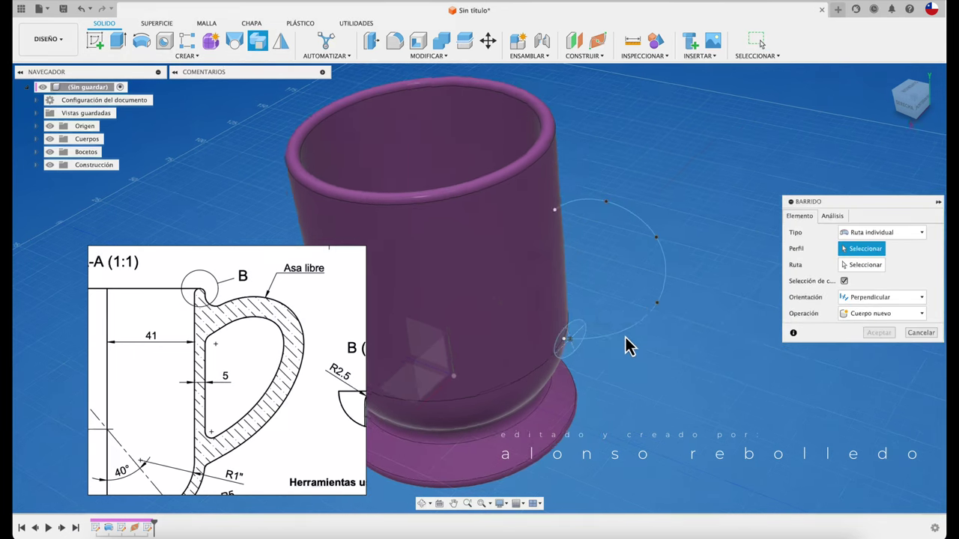
left_click(560, 332)
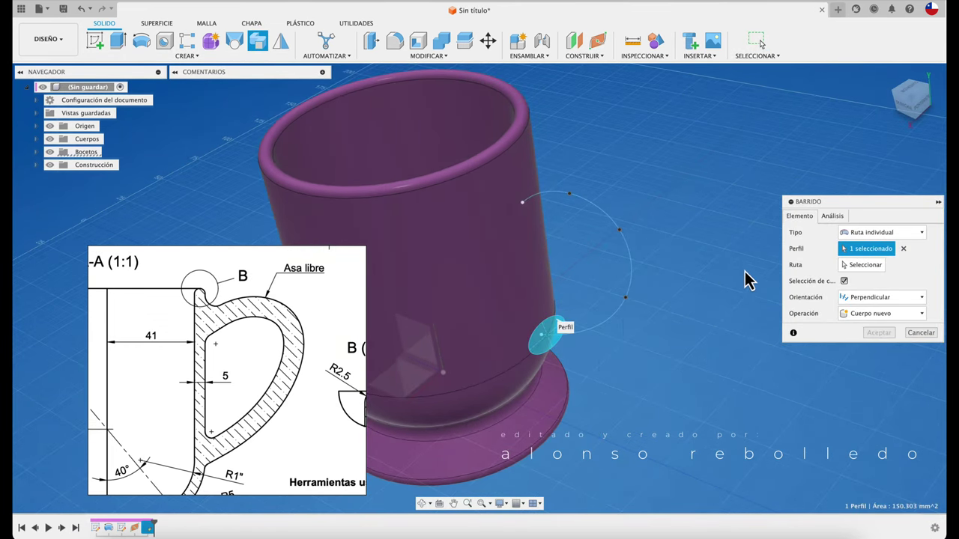
left_click(630, 263)
middle_click_drag(632, 263, 664, 402, "shift")
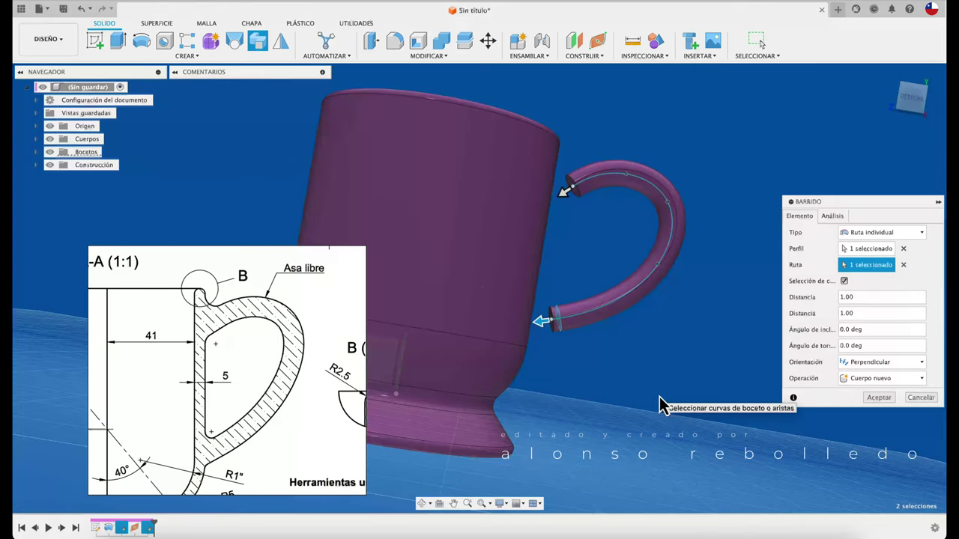
left_click(879, 397)
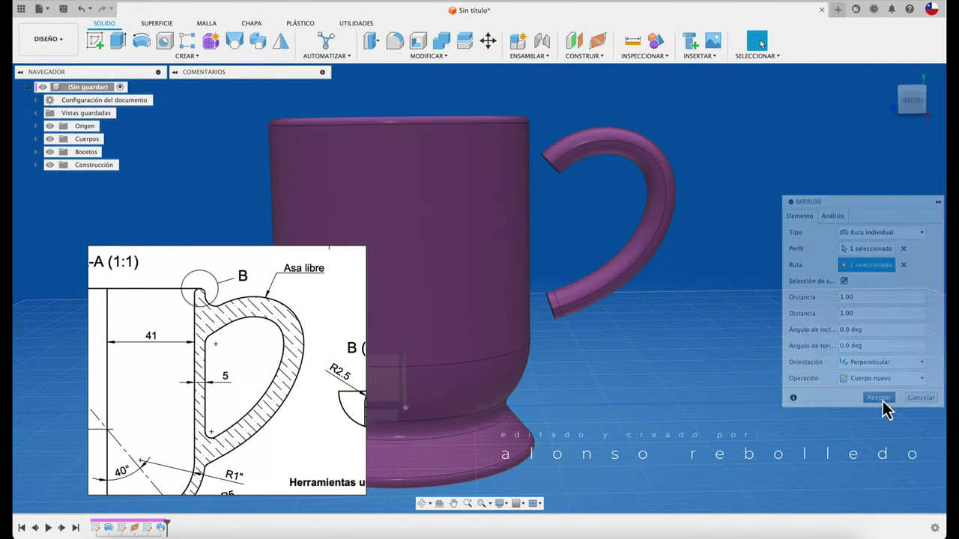
mouse_move(703, 391)
middle_mouse_down("shift")
mouse_move(678, 365)
mouse_move(694, 308)
middle_mouse_up("shift")
scroll(678, 359, "down", 3)
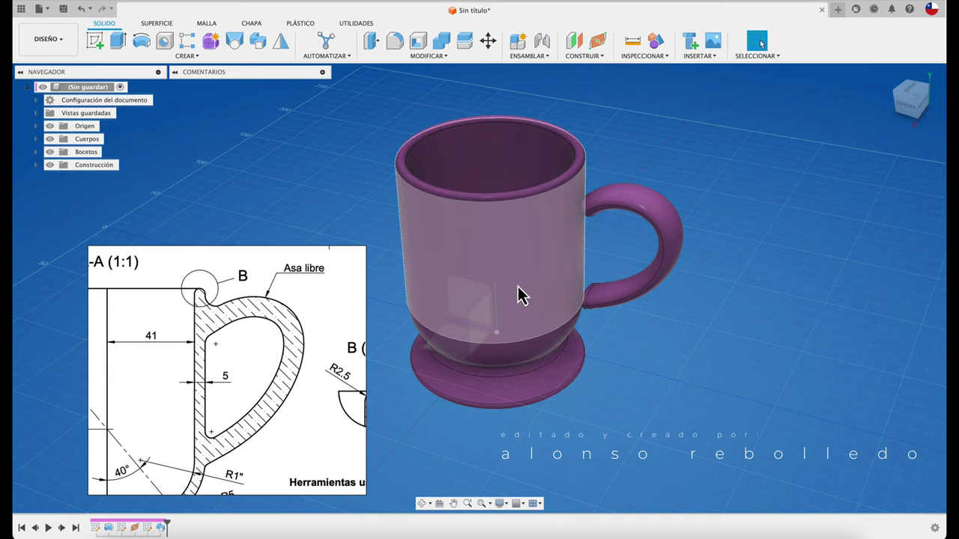
middle_click_drag(520, 295, 648, 404, "shift")
scroll(524, 285, "up", 5)
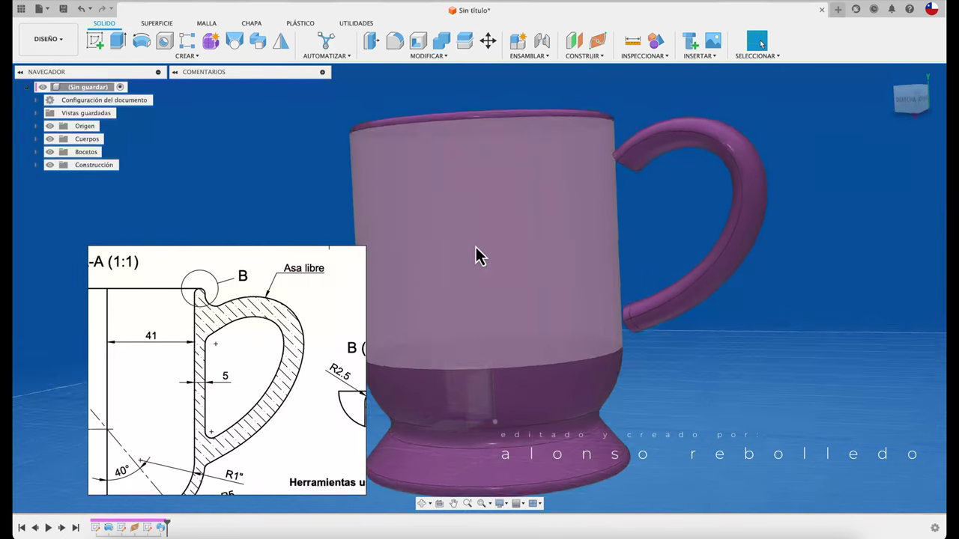
Extrude the handle's upper end face to the mug body ('Al objeto') and join it with Unir
left_click(119, 44)
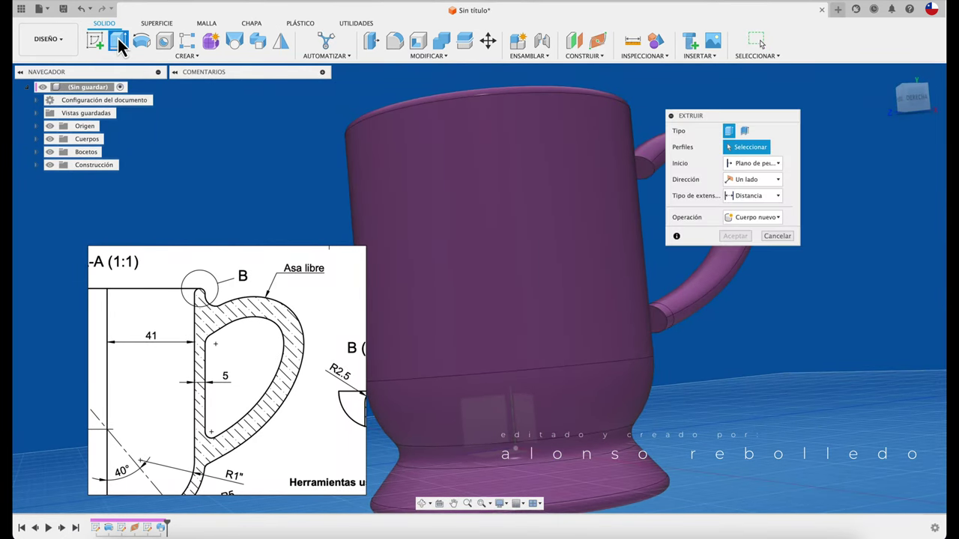
scroll(533, 150, "up", 3)
scroll(534, 150, "up", 3)
left_click(449, 132)
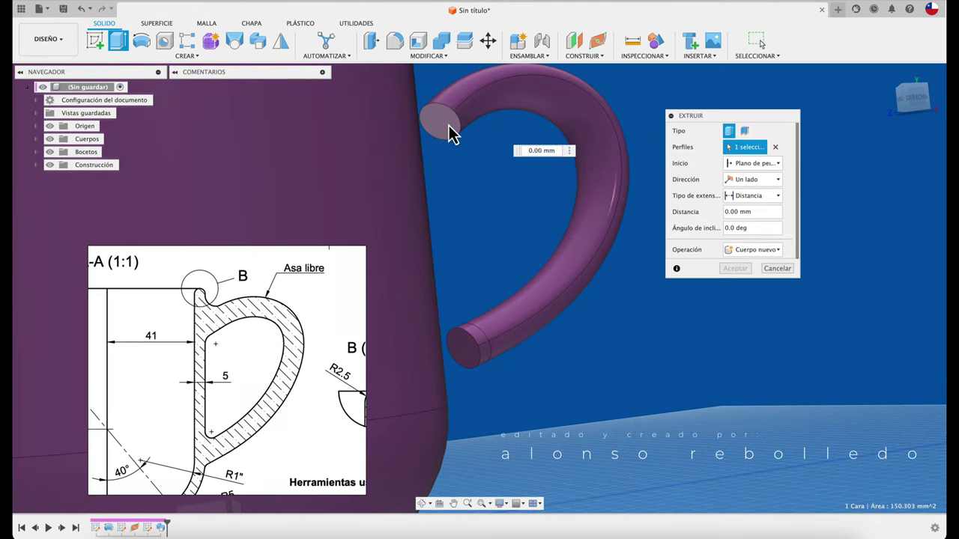
scroll(453, 142, "down", 3)
scroll(455, 147, "up", 2)
left_click_drag(399, 215, 377, 242)
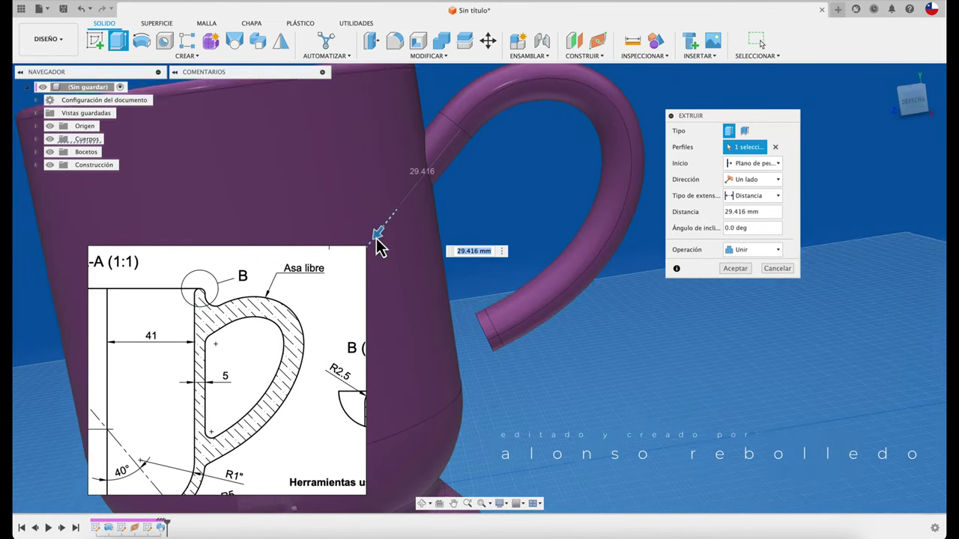
scroll(378, 241, "up", 5, "shift")
mouse_move(382, 241)
middle_mouse_down("shift")
mouse_move(475, 207)
mouse_move(448, 268)
middle_mouse_up("shift")
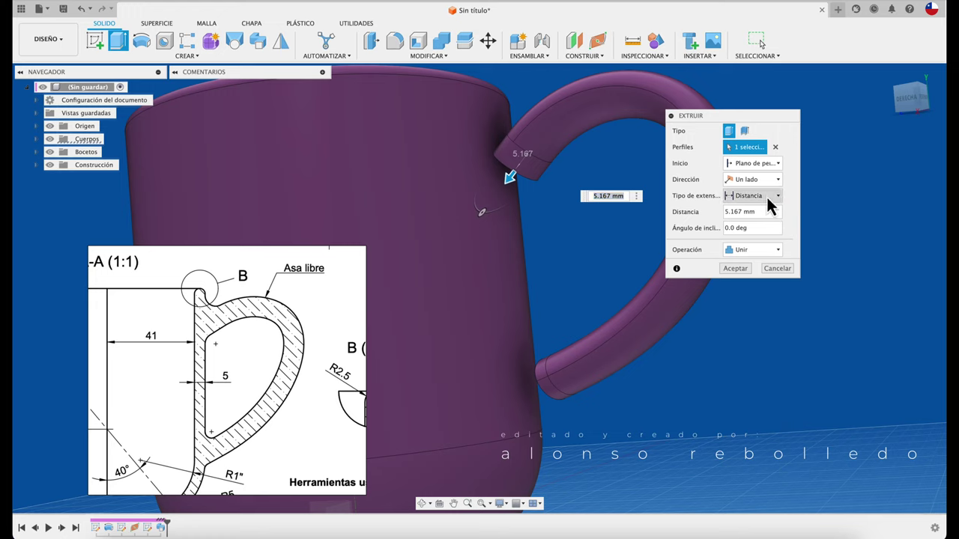
left_click(749, 221)
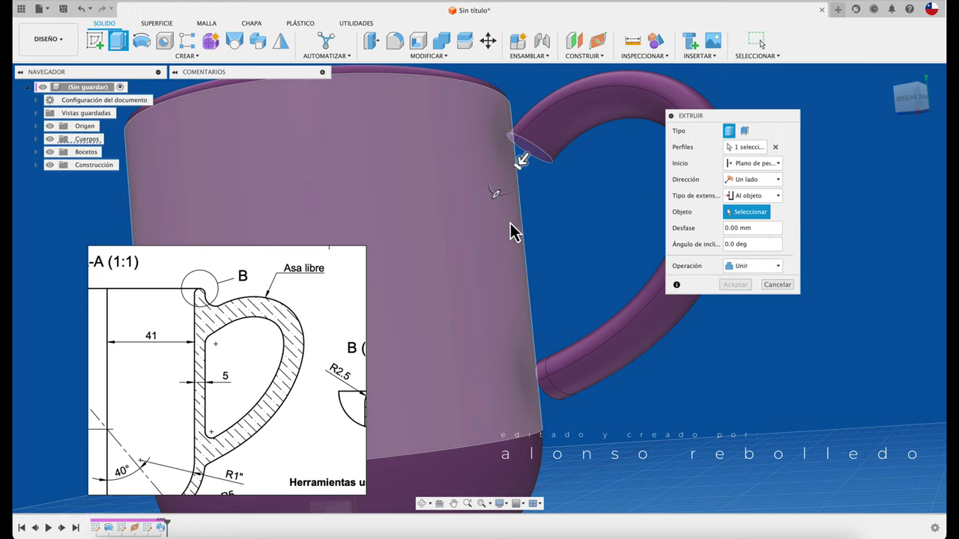
left_click(509, 227)
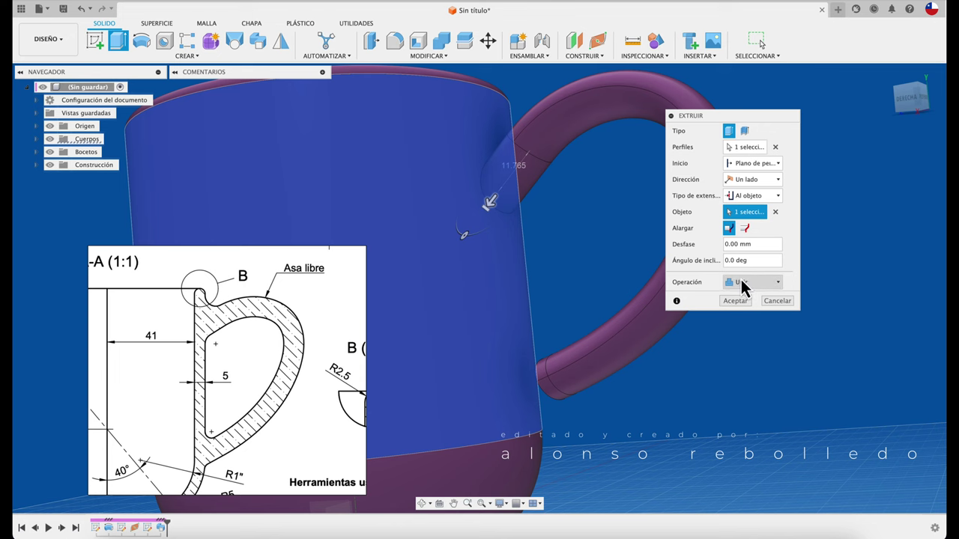
left_click(735, 302)
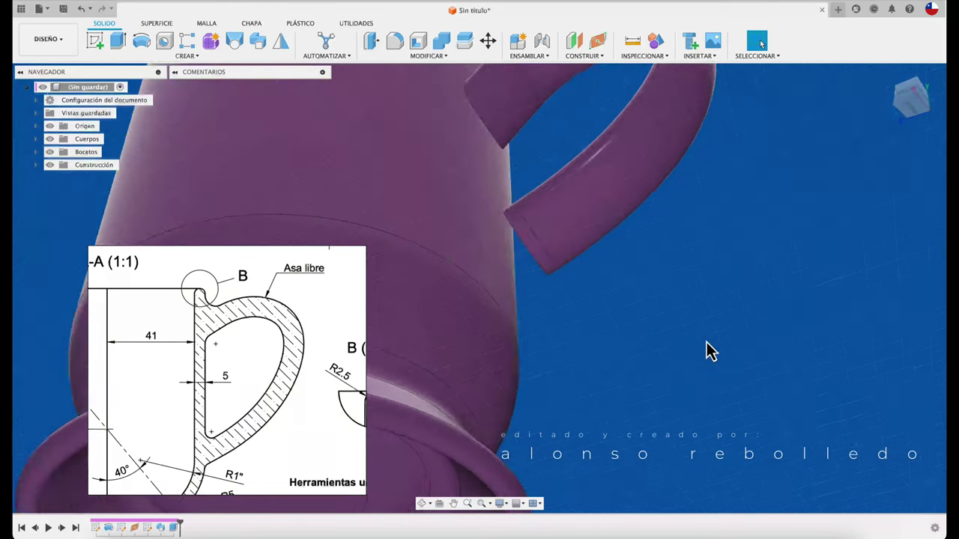
mouse_move(706, 349)
middle_mouse_down("shift")
mouse_move(574, 272)
mouse_move(516, 208)
mouse_move(352, 113)
middle_mouse_up("shift")
Extrude the handle's lower end face up to the mug body and join it with Unir
left_click(120, 41)
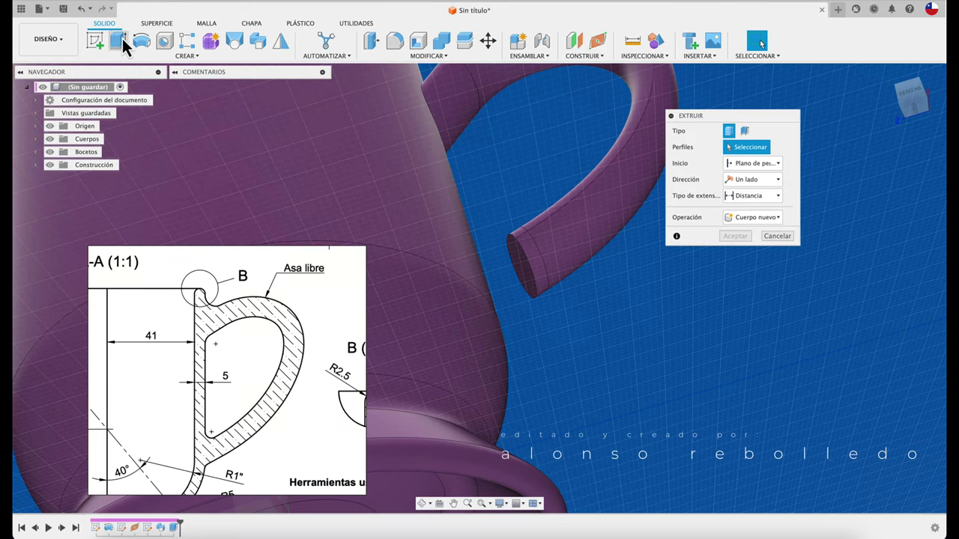
left_click(523, 262)
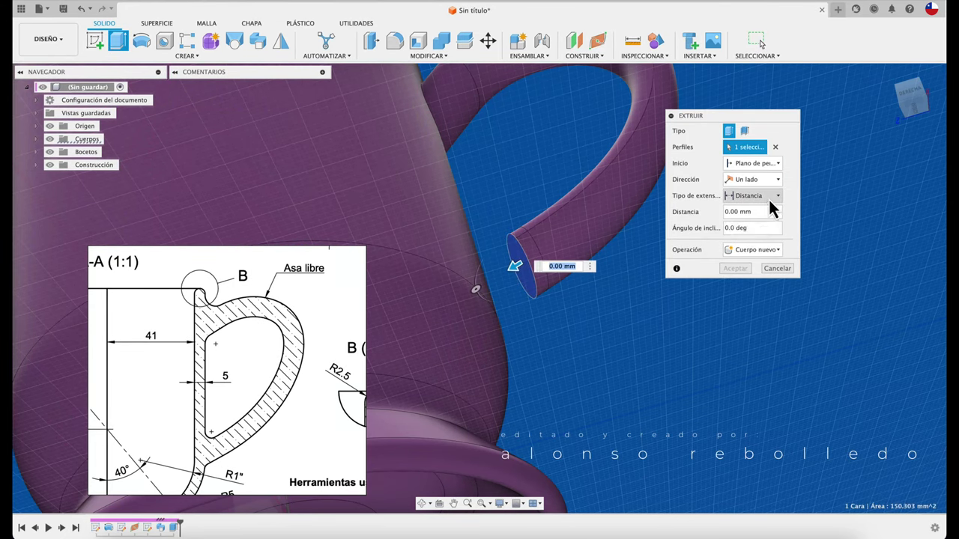
left_click(767, 223)
left_click(468, 269)
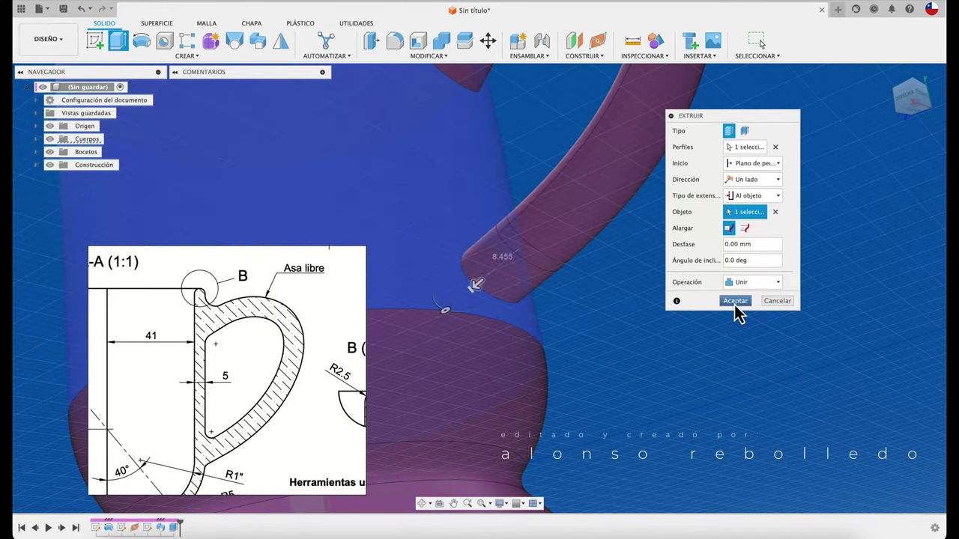
left_click(734, 301)
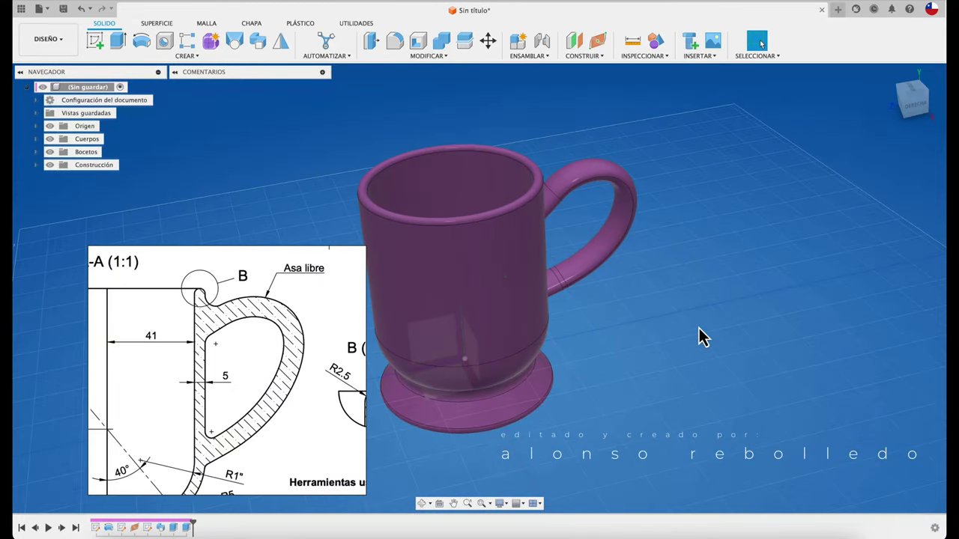
Add a section analysis cutting the mug through its YZ mid-plane
left_click(654, 61)
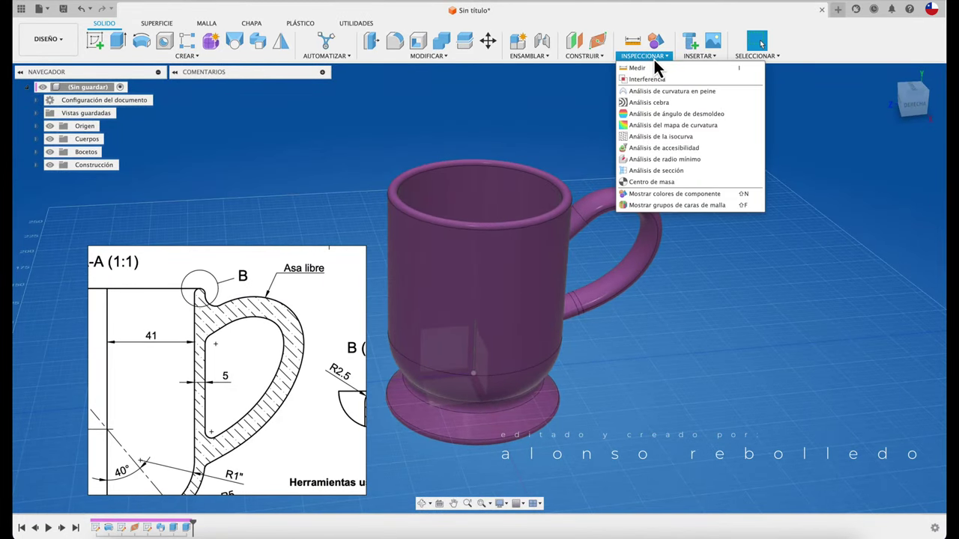
left_click(666, 173)
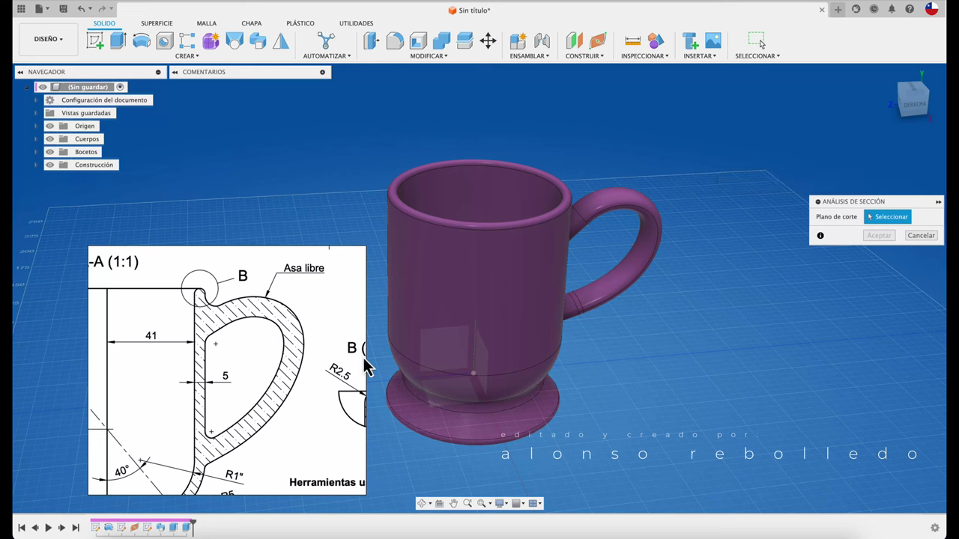
left_click(444, 348)
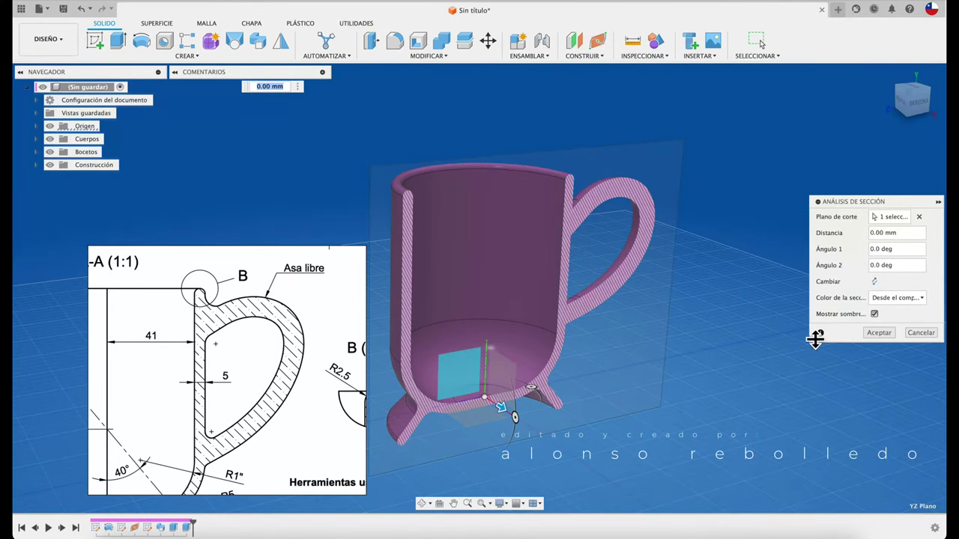
left_click(875, 334)
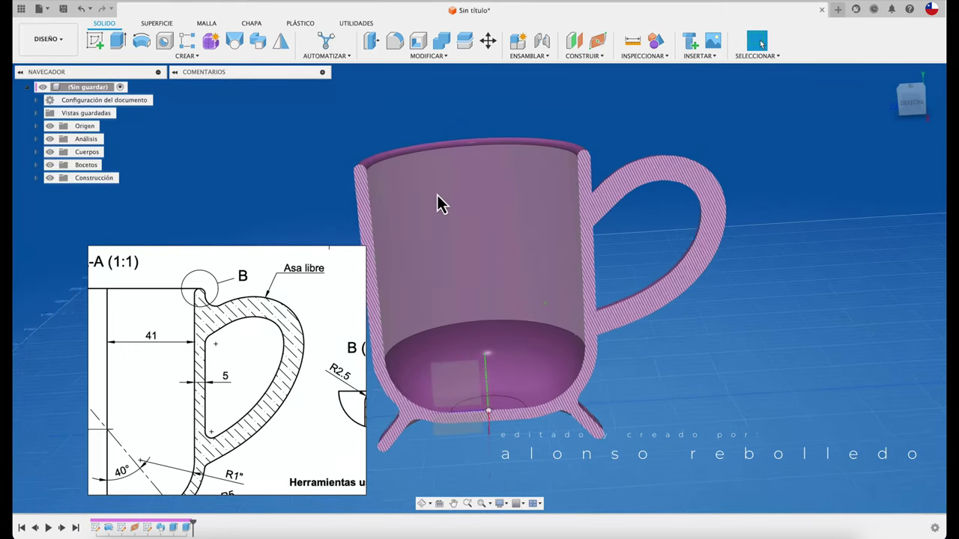
Hide the Análisis section cut in the browser so the full mug shows
left_click(51, 140)
left_click(50, 140)
left_click(51, 140)
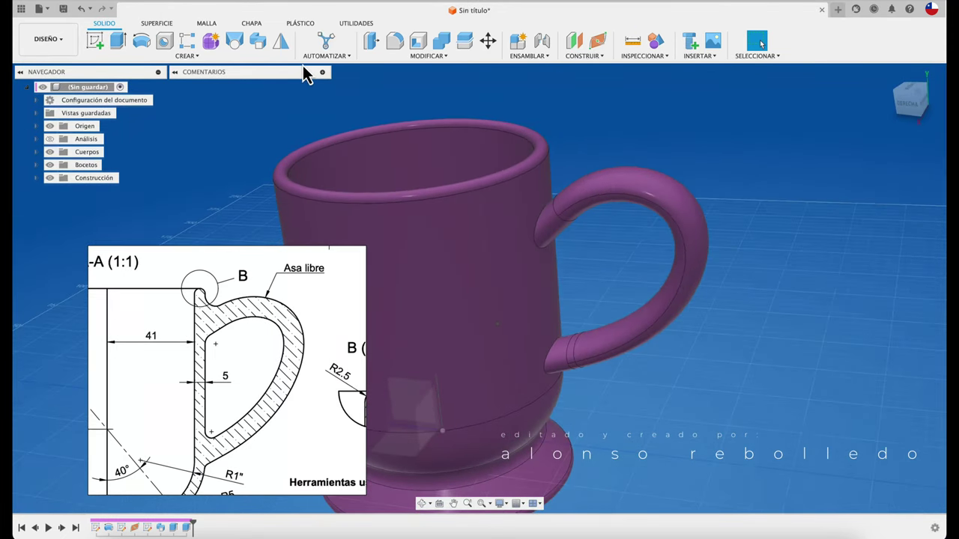
Fillet the upper handle-to-wall edge with a 6 mm radius
left_click(395, 41)
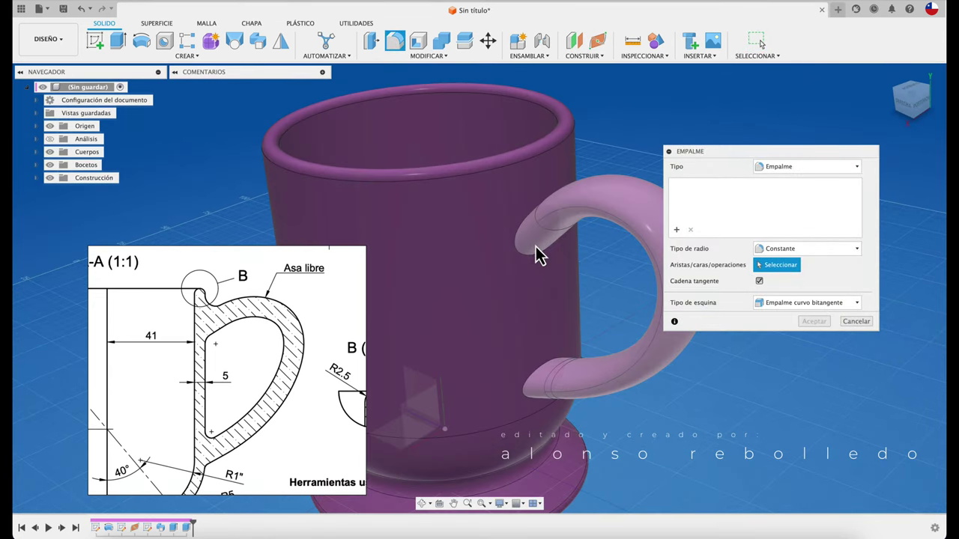
left_click(526, 262)
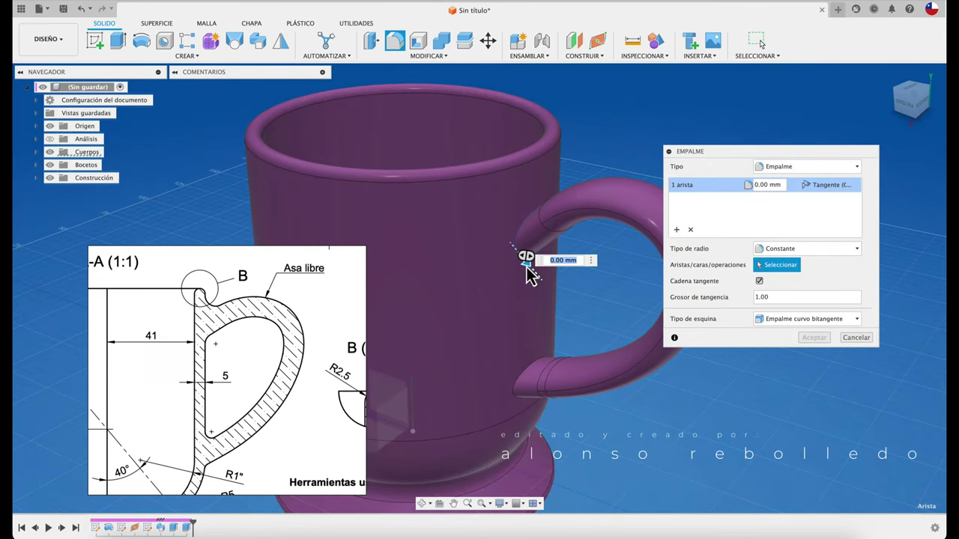
left_click_drag(529, 269, 526, 277)
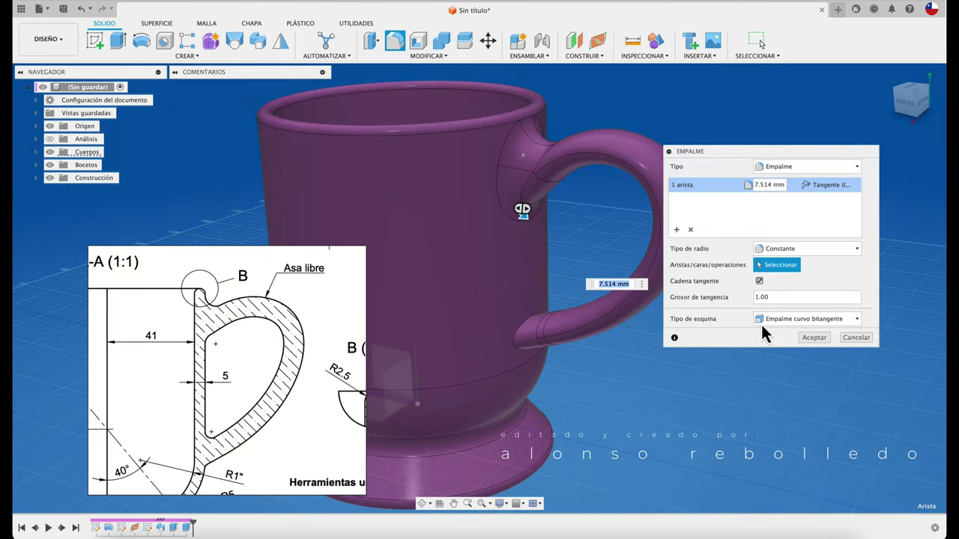
type("6")
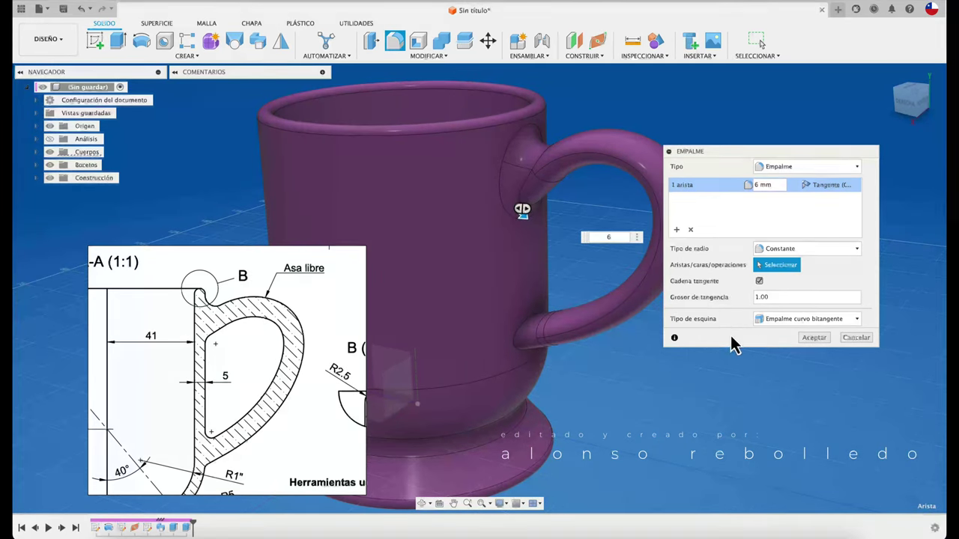
left_click(805, 338)
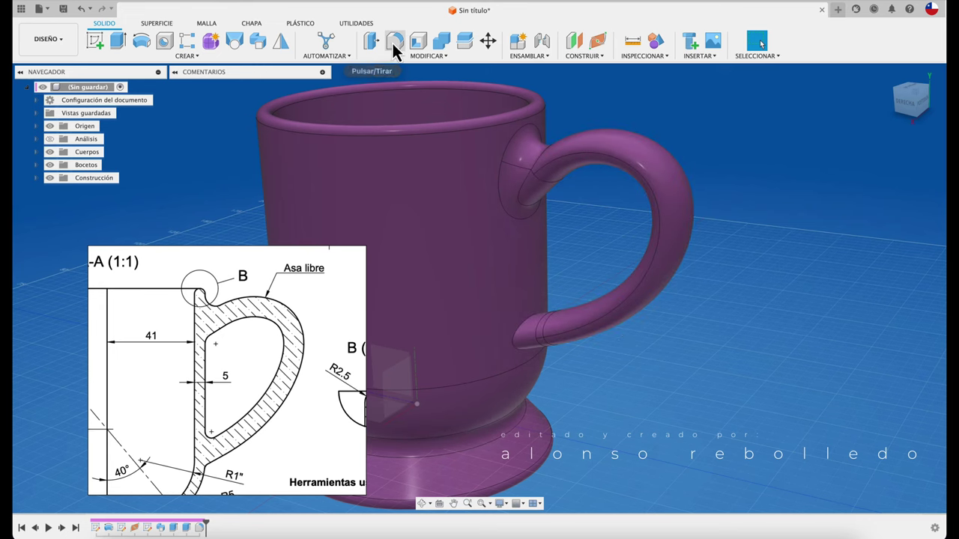
left_click(395, 47)
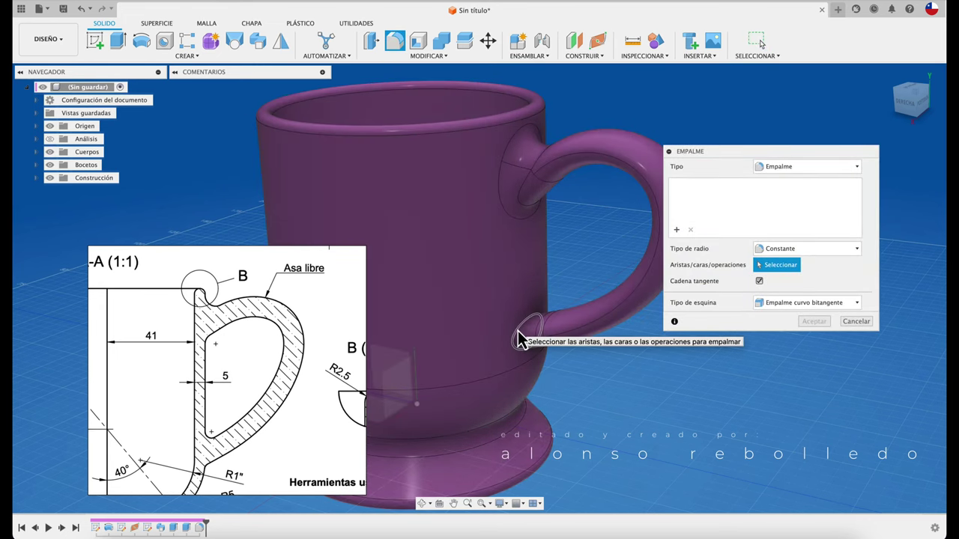
Fillet the lower handle-to-wall edge with a 5 mm radius
left_click(519, 338)
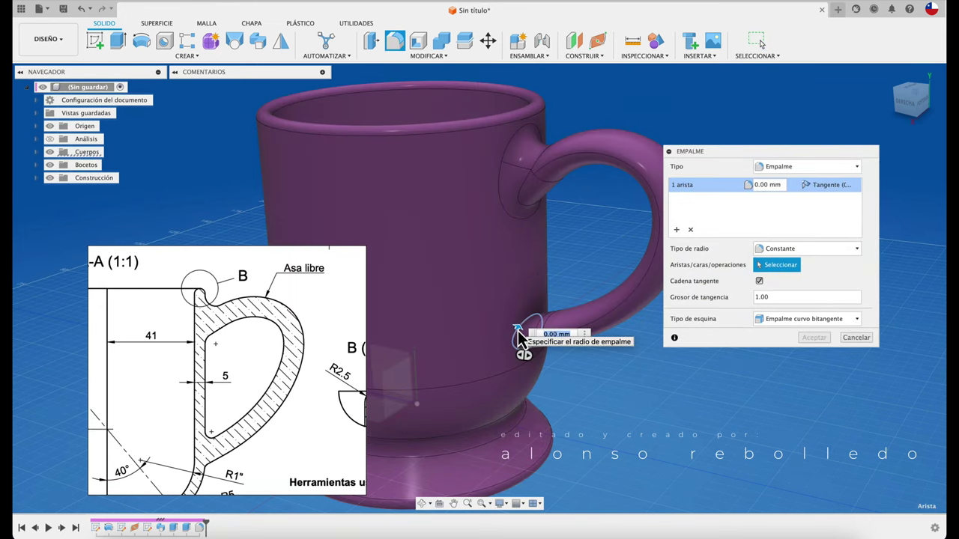
middle_click_drag(599, 407, 579, 402, "shift")
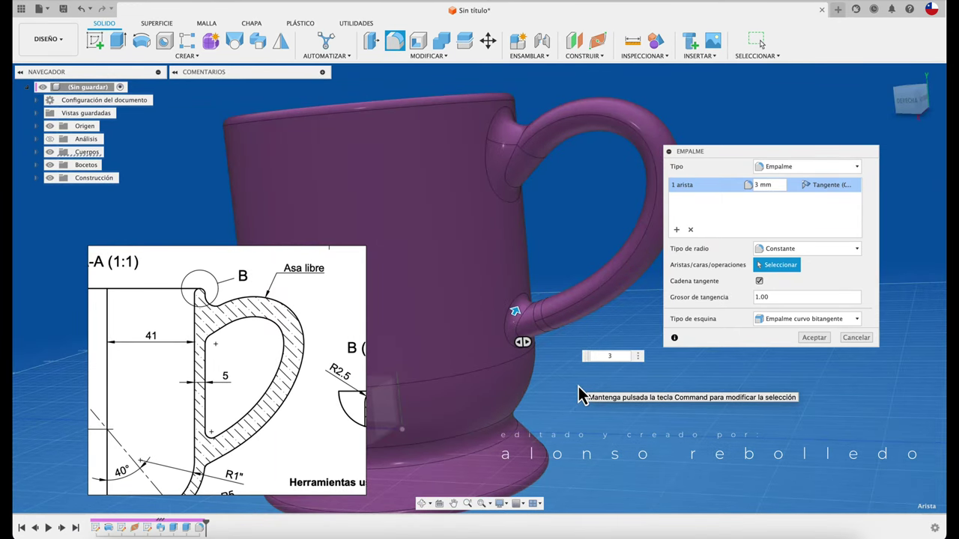
left_click(812, 339)
key("F6")
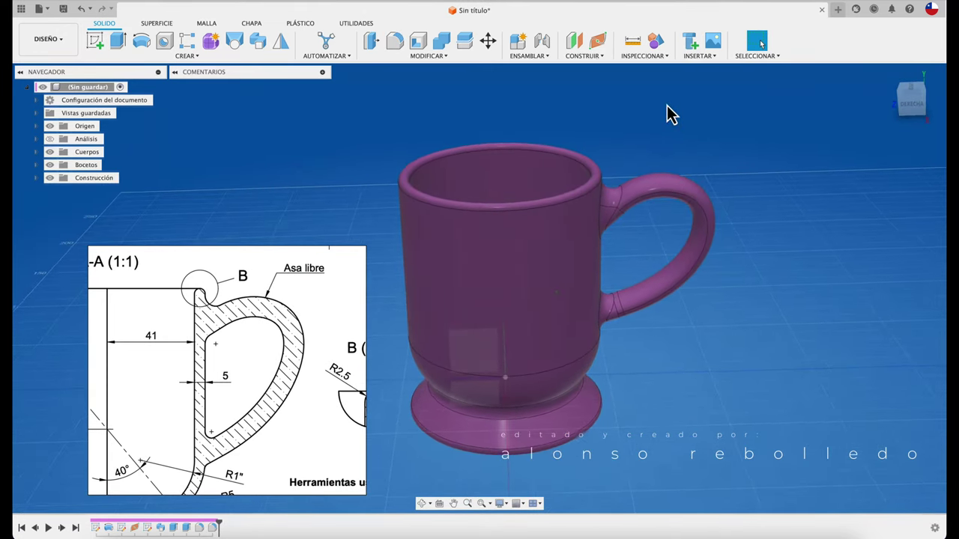
left_click(49, 140)
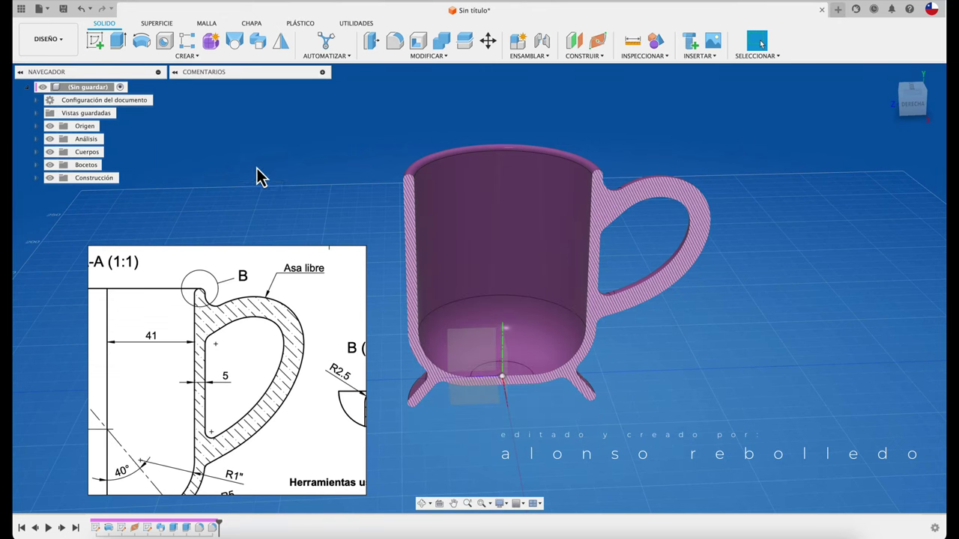
left_click(50, 139)
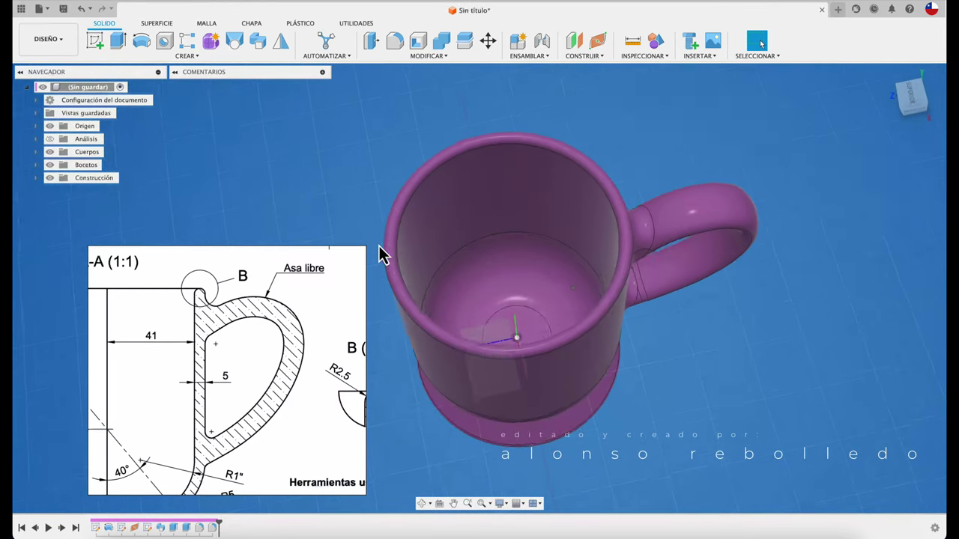
left_click_drag(255, 366, 166, 214)
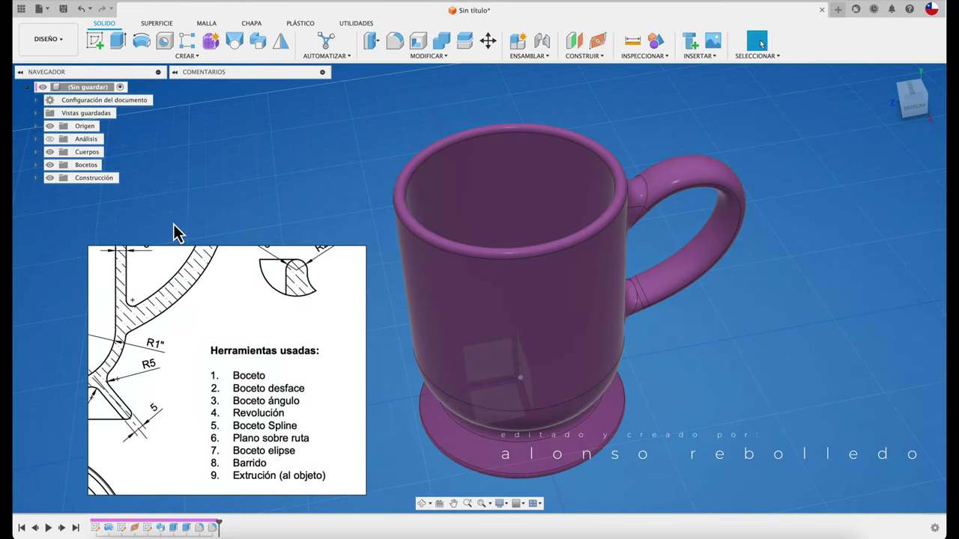